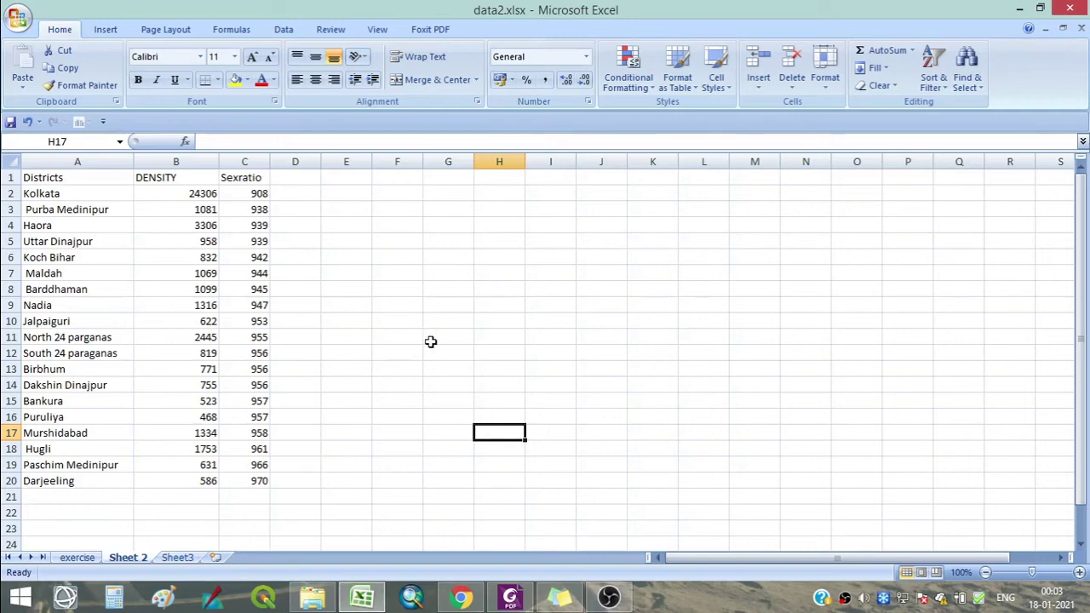
- Select B21 below the DENSITY values and insert an AutoSum total
{"action": "left_click", "coordinate": [430, 340]}
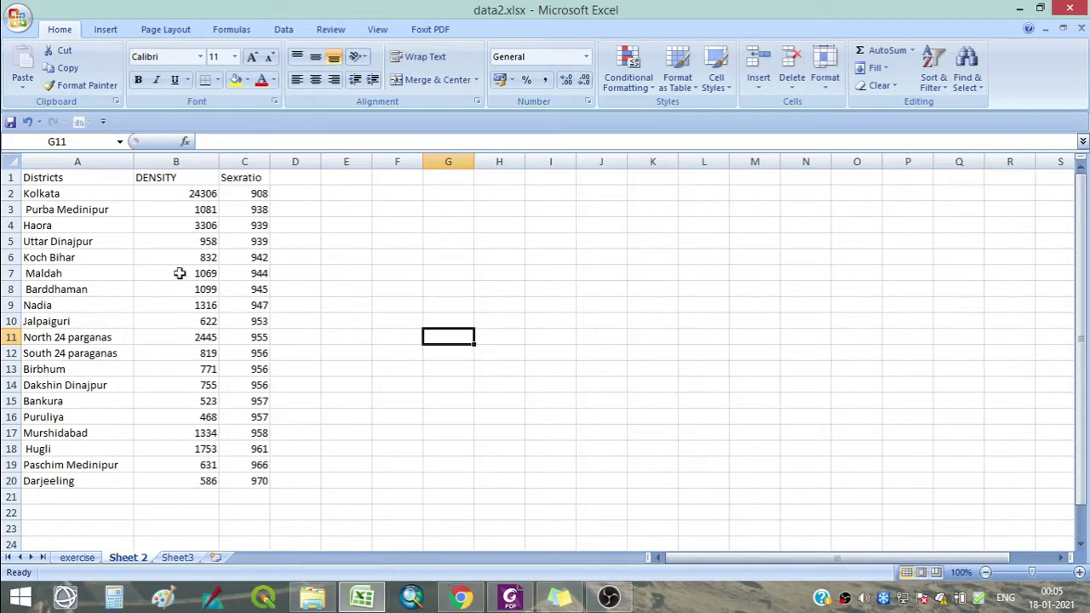
{"action": "left_click", "coordinate": [170, 501]}
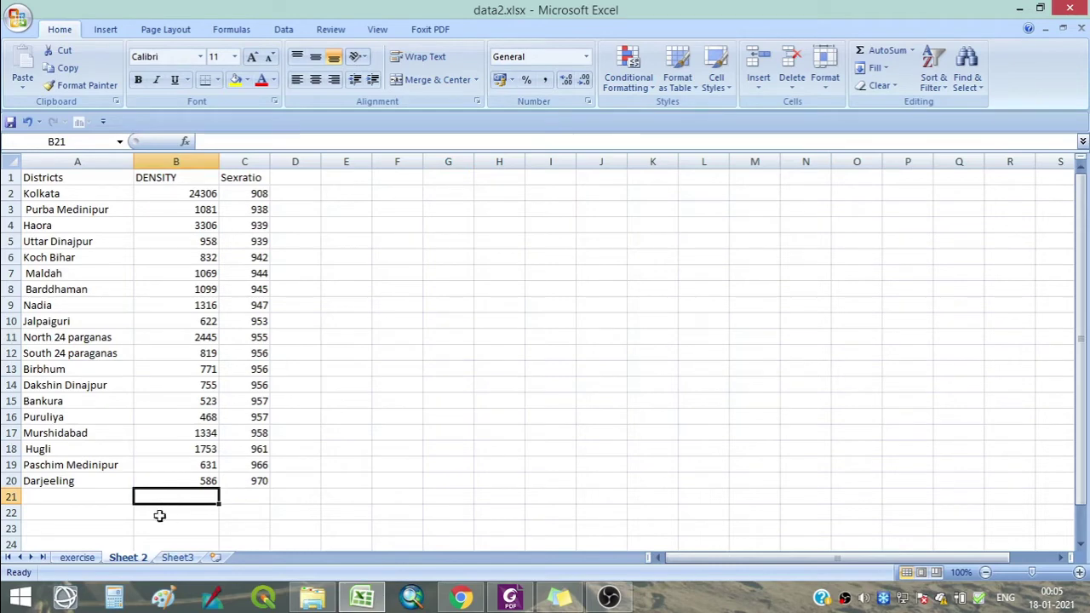
{"action": "left_click", "coordinate": [160, 514]}
{"action": "left_click", "coordinate": [157, 499]}
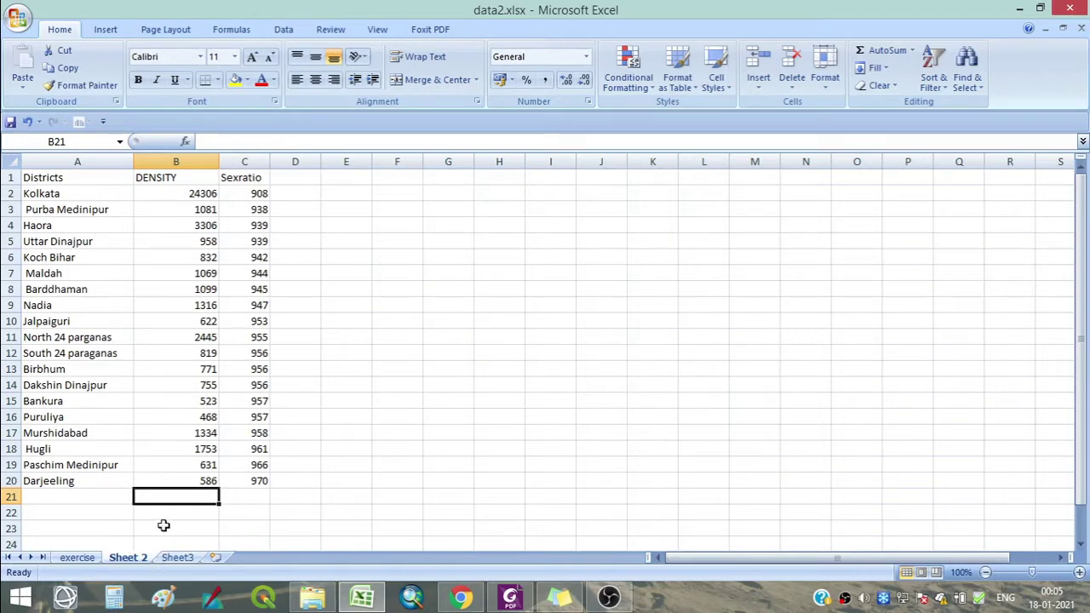
{"action": "left_click", "coordinate": [533, 352]}
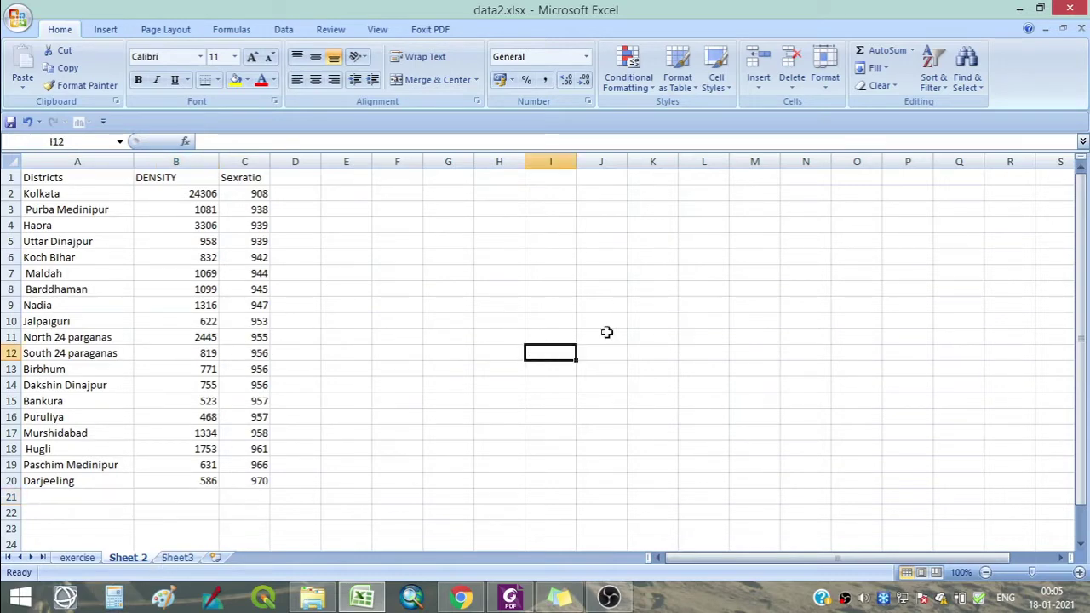
{"action": "left_click", "coordinate": [733, 286]}
{"action": "left_click", "coordinate": [700, 288]}
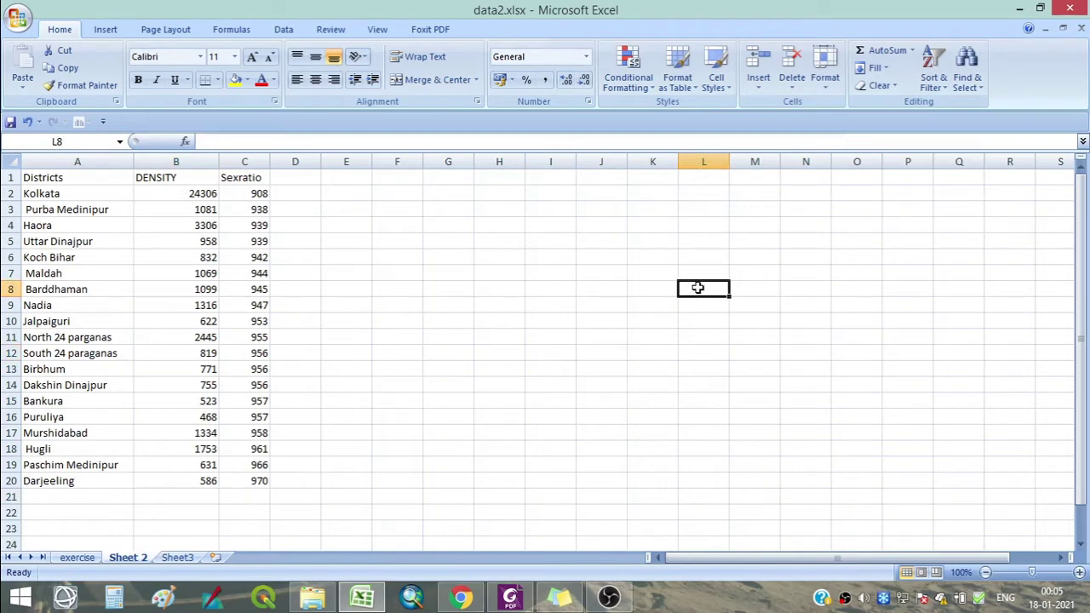
{"action": "left_click", "coordinate": [193, 499]}
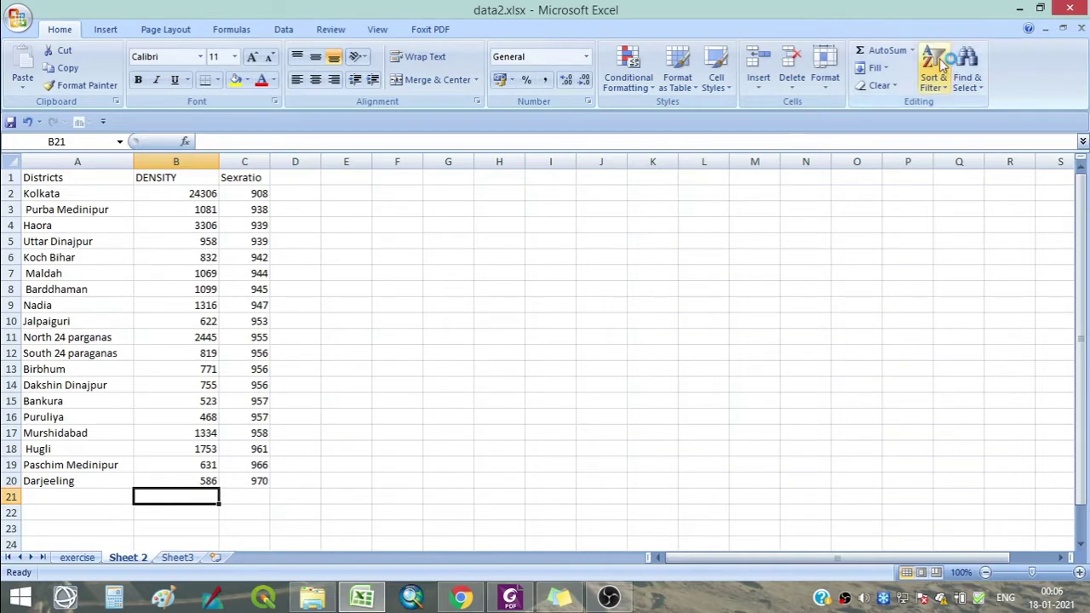
{"action": "left_click", "coordinate": [882, 53]}
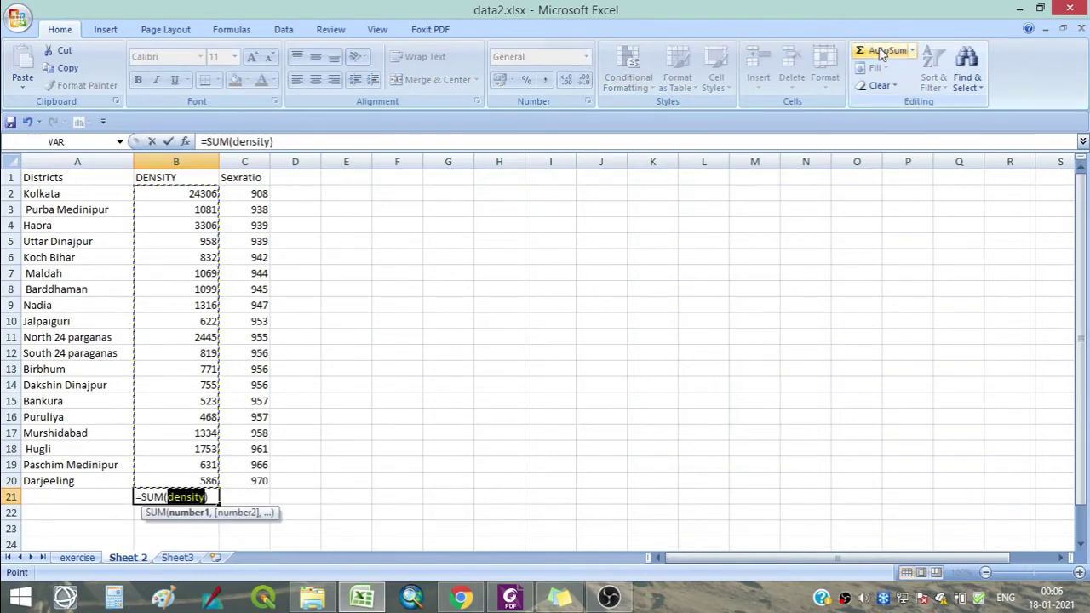
{"action": "key", "text": "Return"}
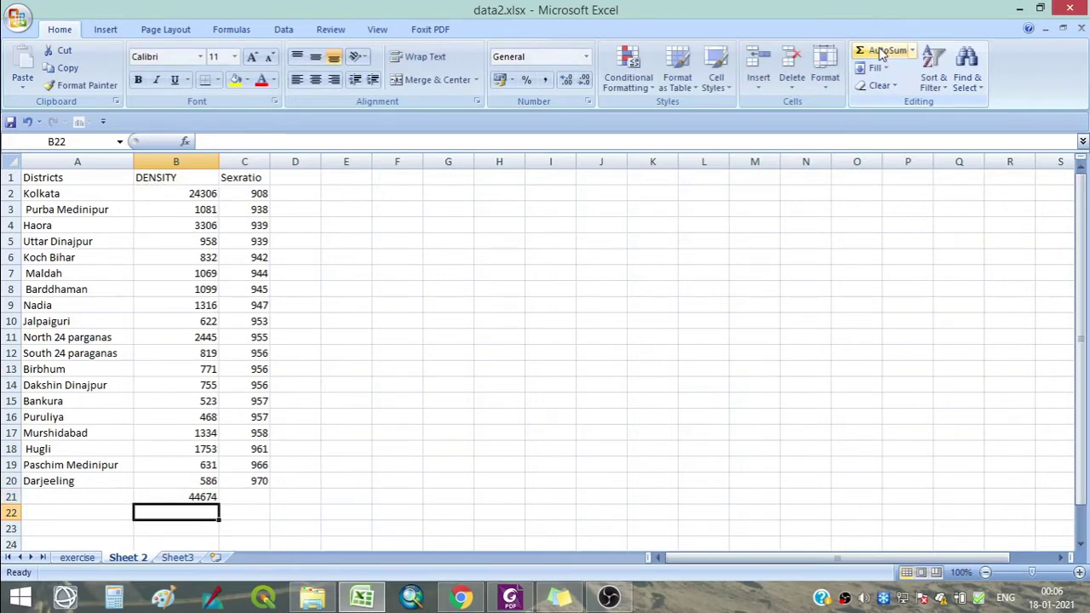
- Clear B21 and re-enter =SUM(B2:B20), giving a density total of 44674
{"action": "left_click", "coordinate": [193, 496]}
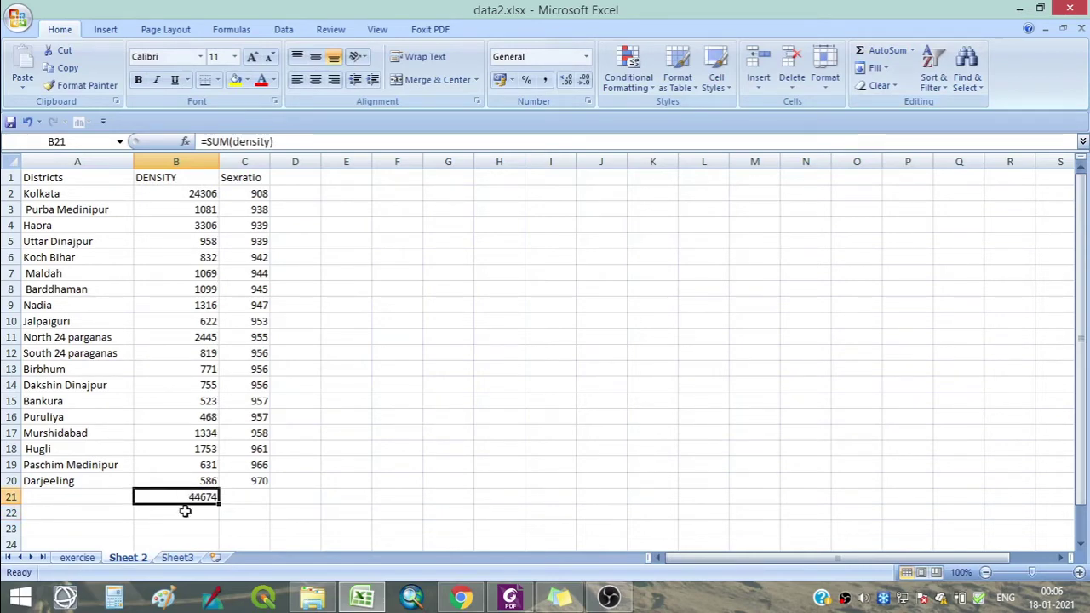
{"action": "key", "text": "BackSpace"}
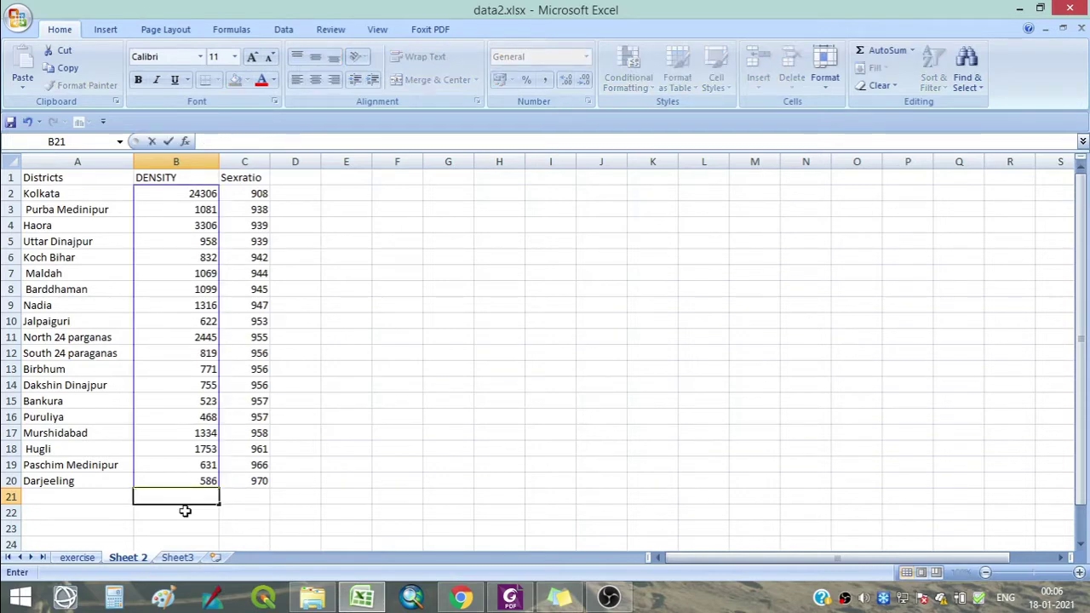
{"action": "key", "text": "Return"}
{"action": "left_click", "coordinate": [180, 497]}
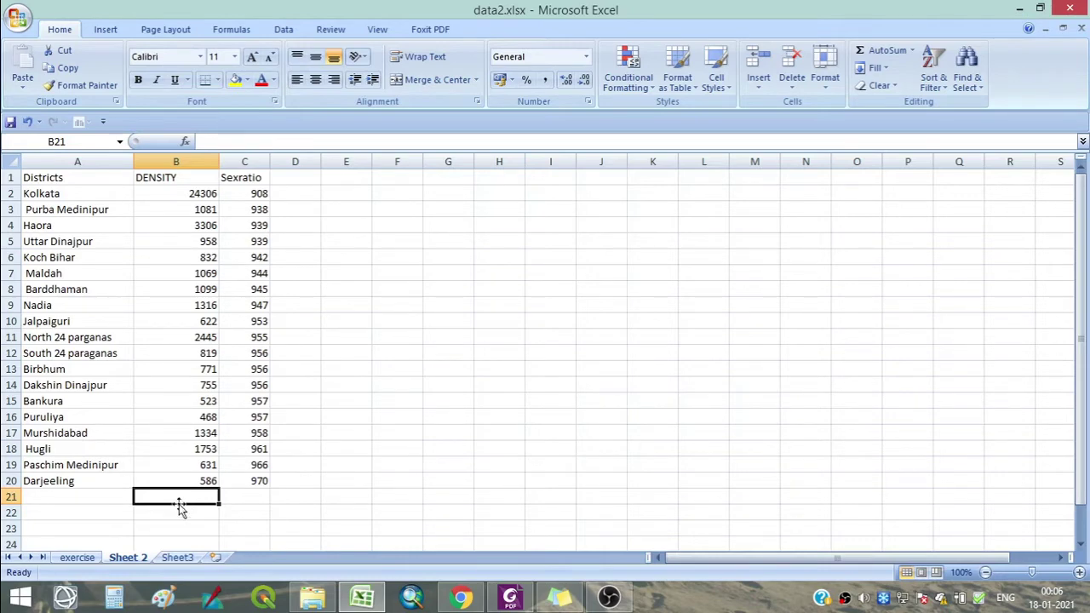
{"action": "type", "text": "="}
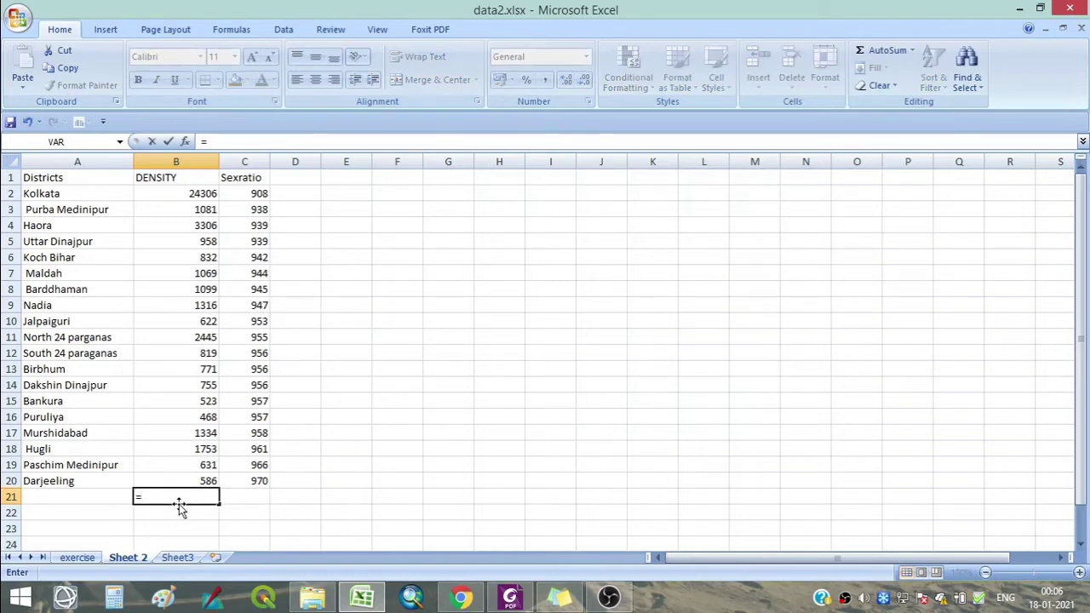
{"action": "type", "text": "SUM"}
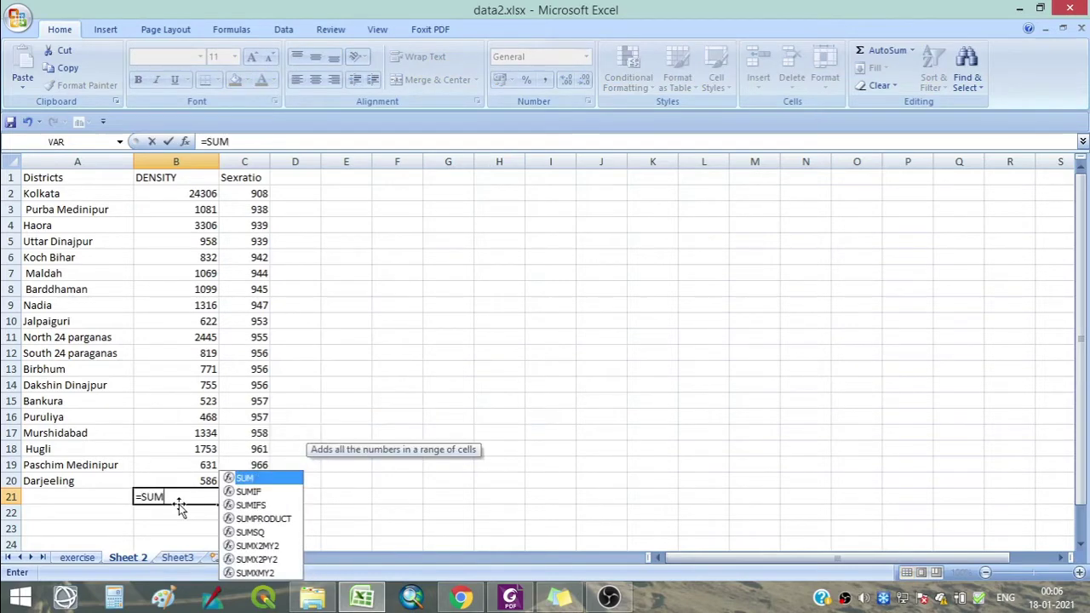
{"action": "double_click", "coordinate": [245, 478]}
{"action": "left_click_drag", "start_coordinate": [197, 193], "coordinate": [167, 480]}
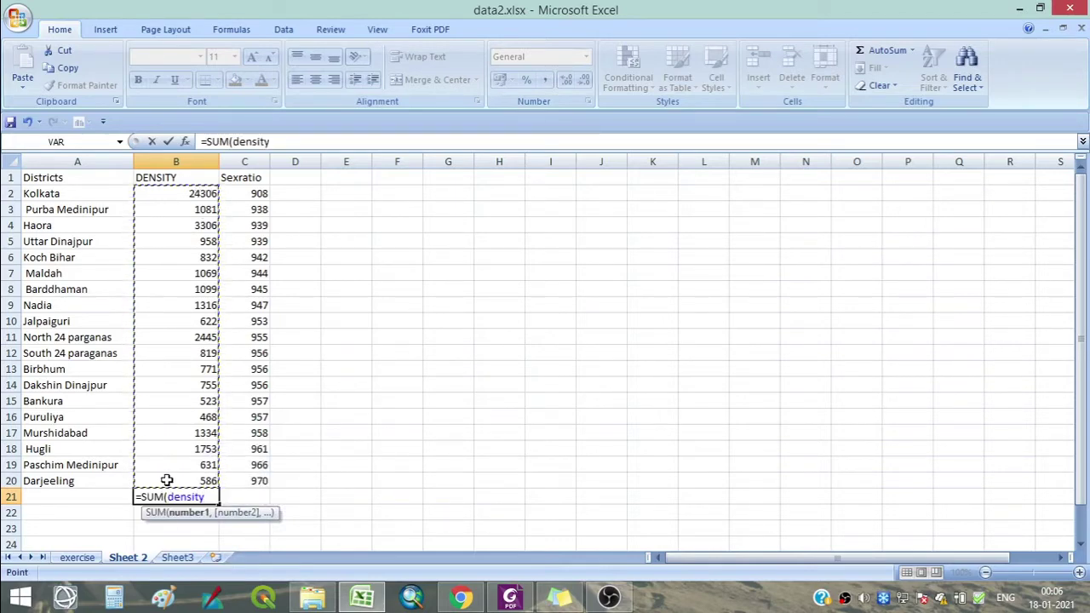
{"action": "type", "text": ")"}
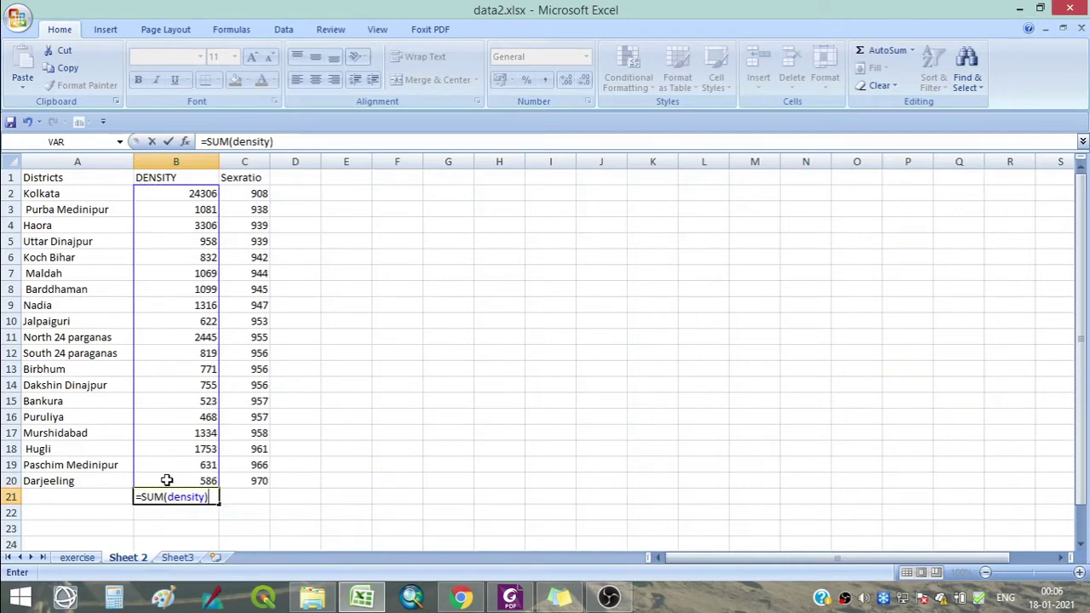
{"action": "key", "text": "Return"}
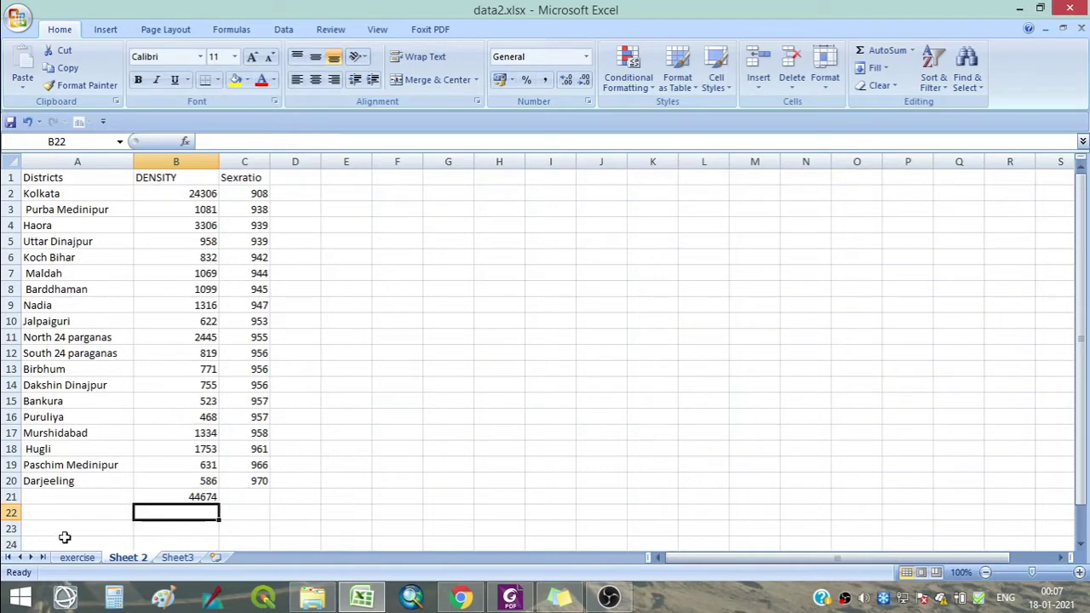
- Label cell A21 as SUM
{"action": "left_click", "coordinate": [180, 499]}
{"action": "left_click", "coordinate": [41, 500]}
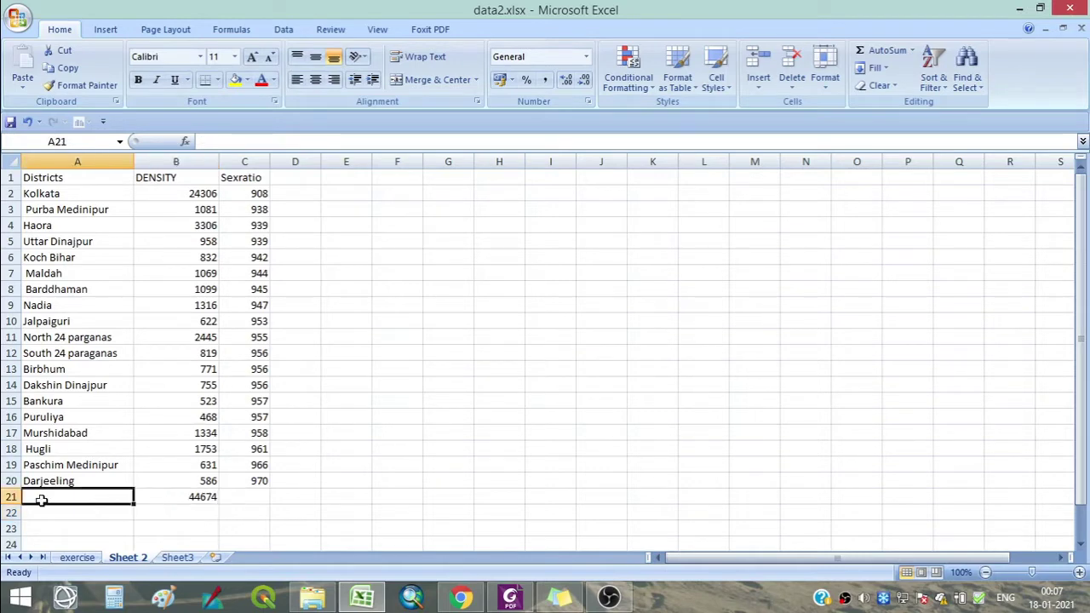
{"action": "type", "text": "SUN"}
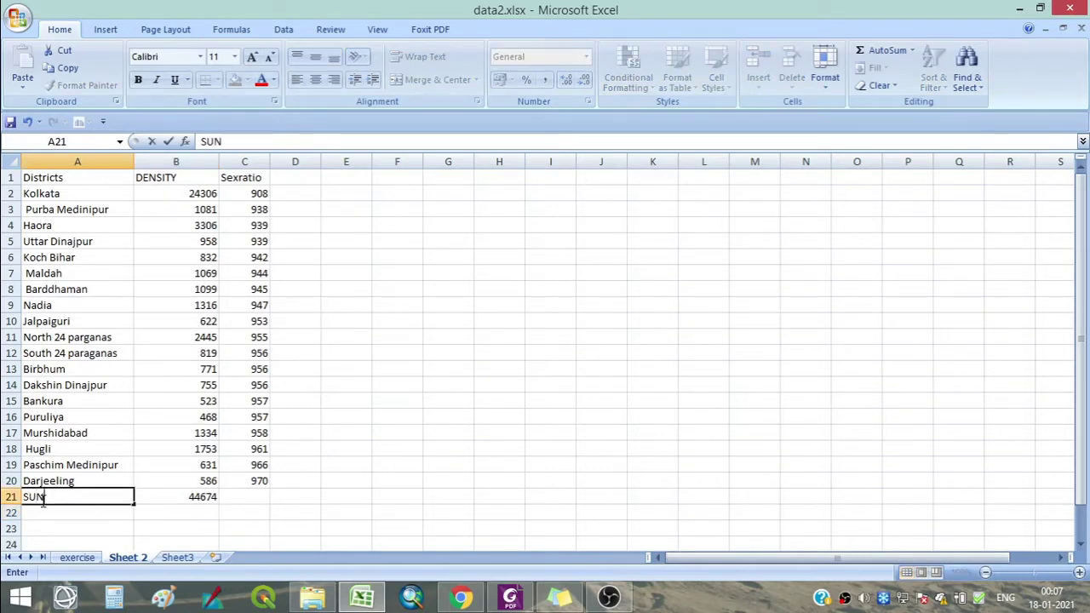
{"action": "key", "text": "BackSpace"}
{"action": "type", "text": "M"}
{"action": "key", "text": "Return"}
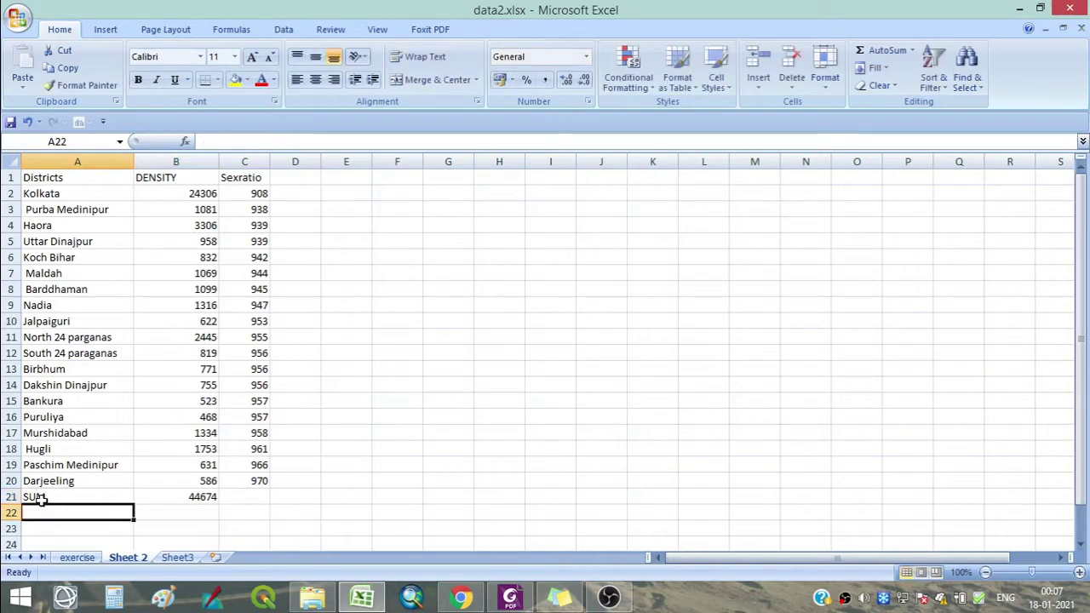
- Label cell A22 as MEAN and bring the OBS Studio window forward
{"action": "type", "text": "ME"}
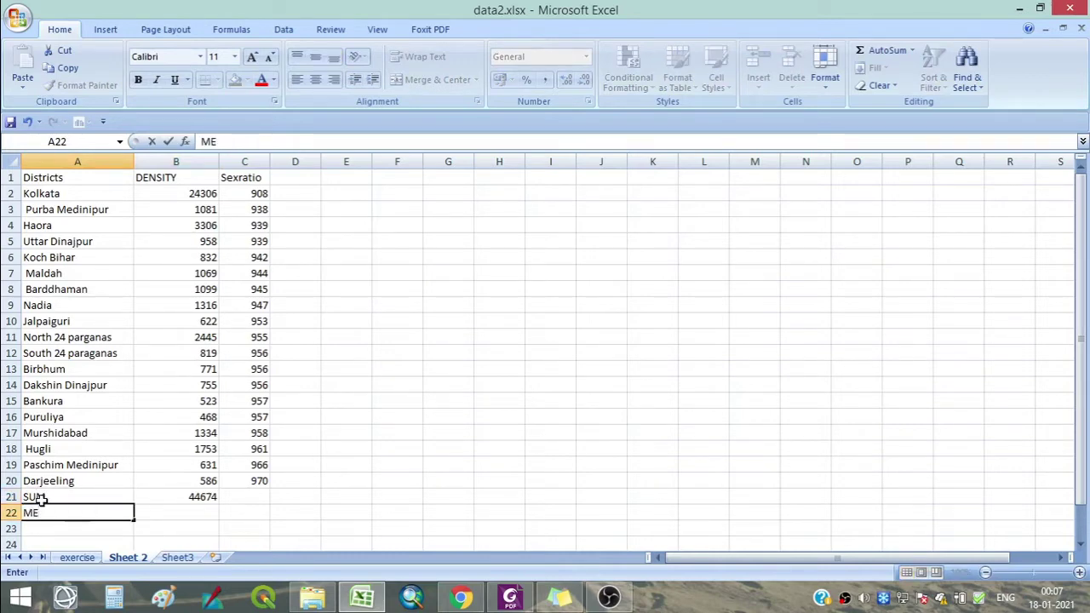
{"action": "type", "text": "AN"}
{"action": "key", "text": "Tab"}
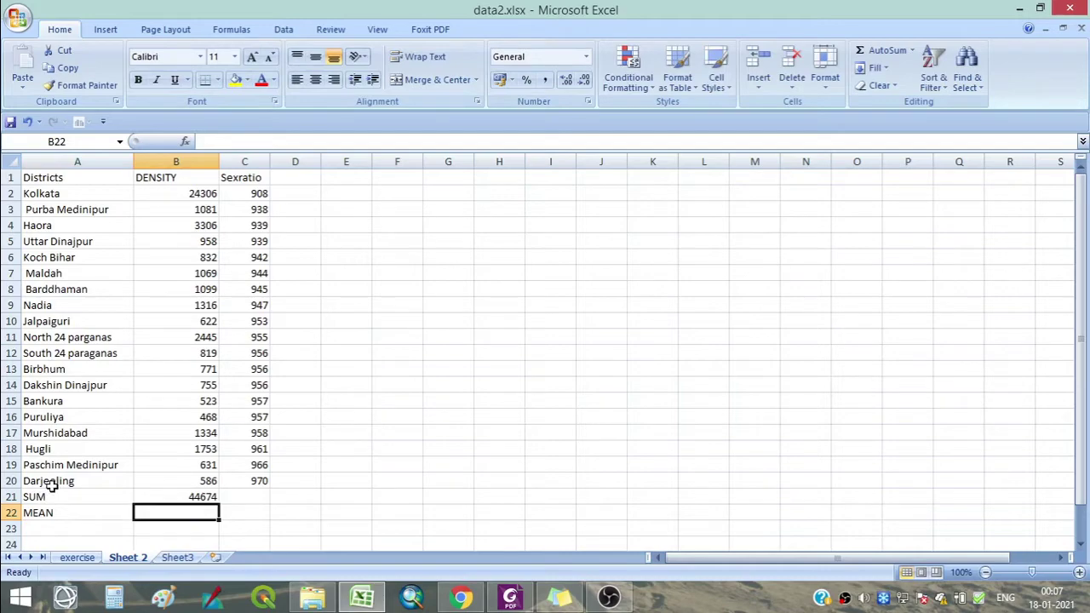
{"action": "left_click", "coordinate": [604, 600]}
- Pause the OBS screen recording and minimize OBS to return to Excel
{"action": "left_click", "coordinate": [1079, 477]}
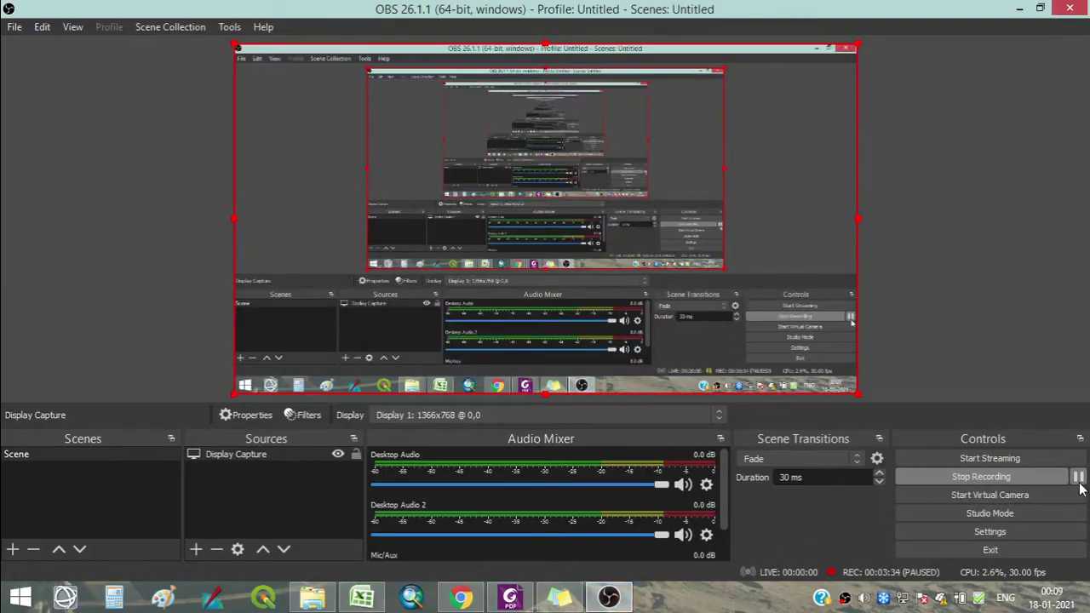
{"action": "left_click", "coordinate": [608, 598]}
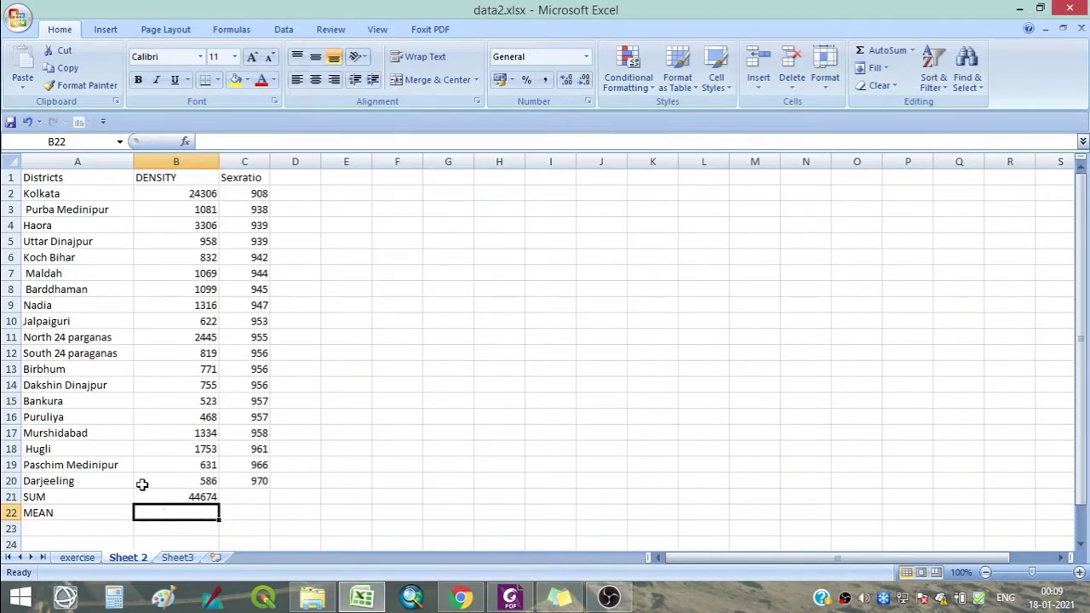
- Enter =AVERAGE(B2:B20) in B22, giving a mean density of 2351.263158
{"action": "left_click", "coordinate": [912, 51]}
{"action": "left_click", "coordinate": [895, 89]}
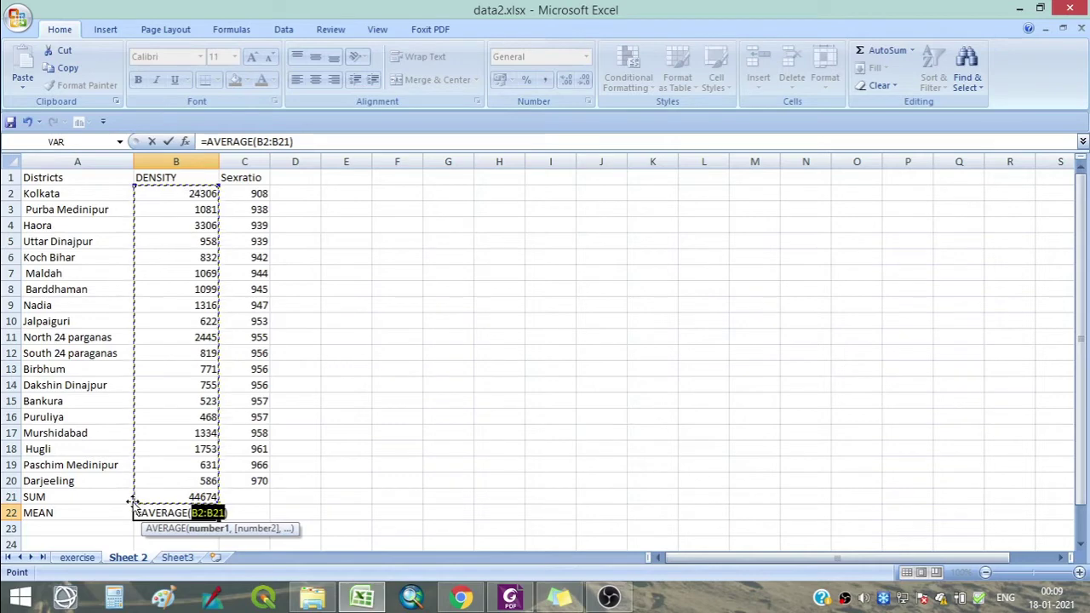
{"action": "key", "text": "shift+Up"}
{"action": "type", "text": ")"}
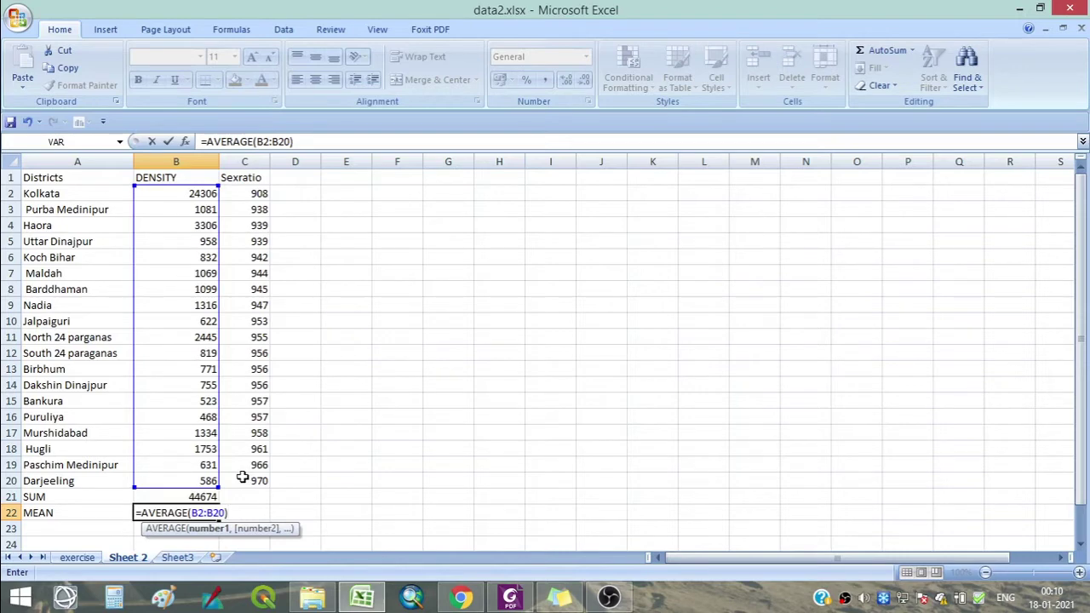
{"action": "key", "text": "Return"}
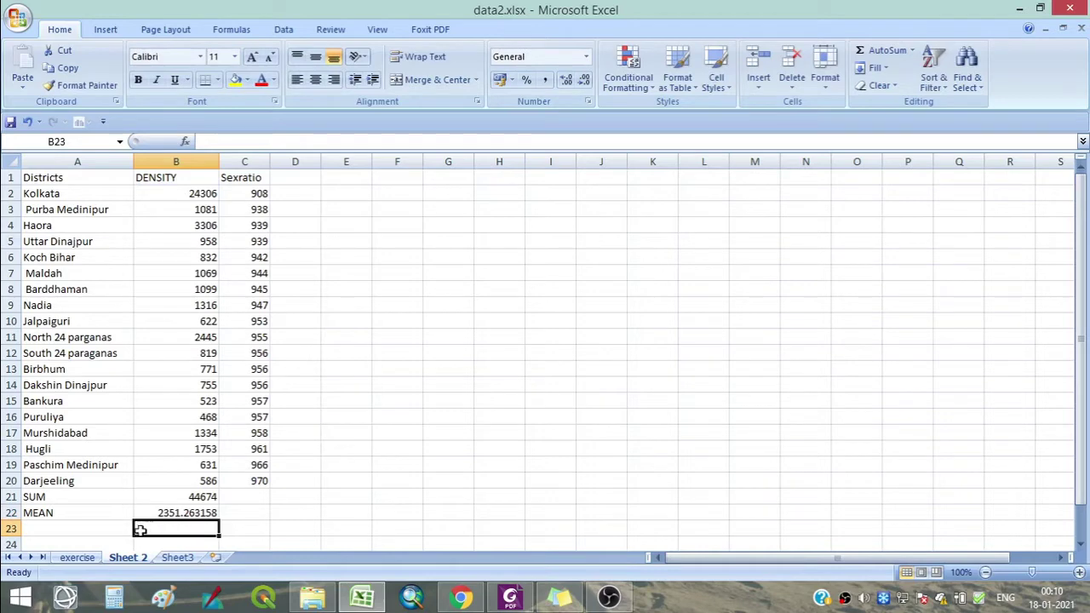
{"action": "left_click", "coordinate": [912, 51]}
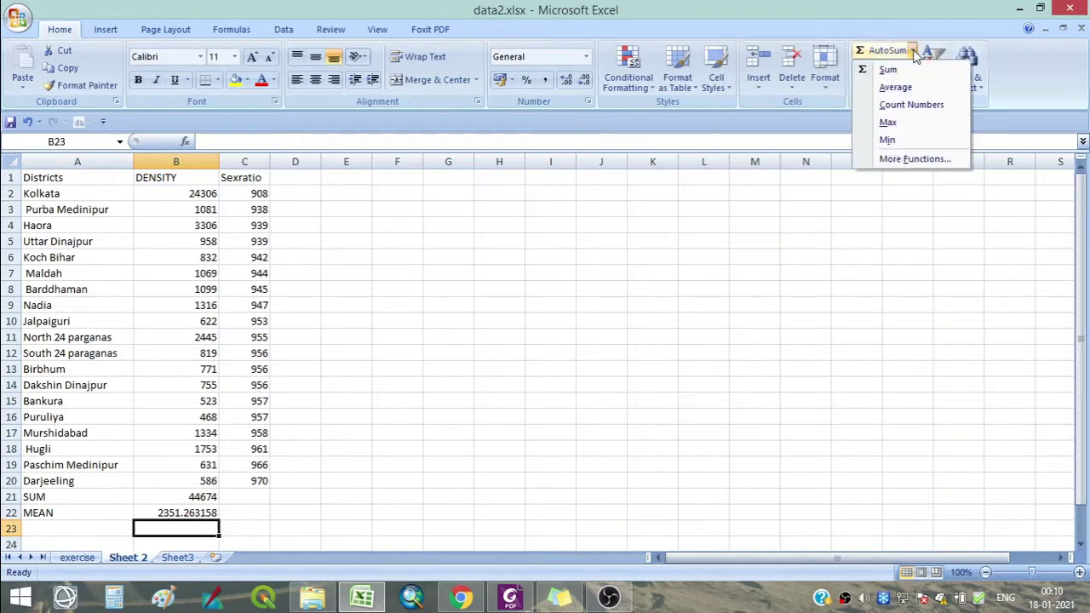
{"action": "left_click", "coordinate": [159, 529]}
{"action": "type", "text": "="}
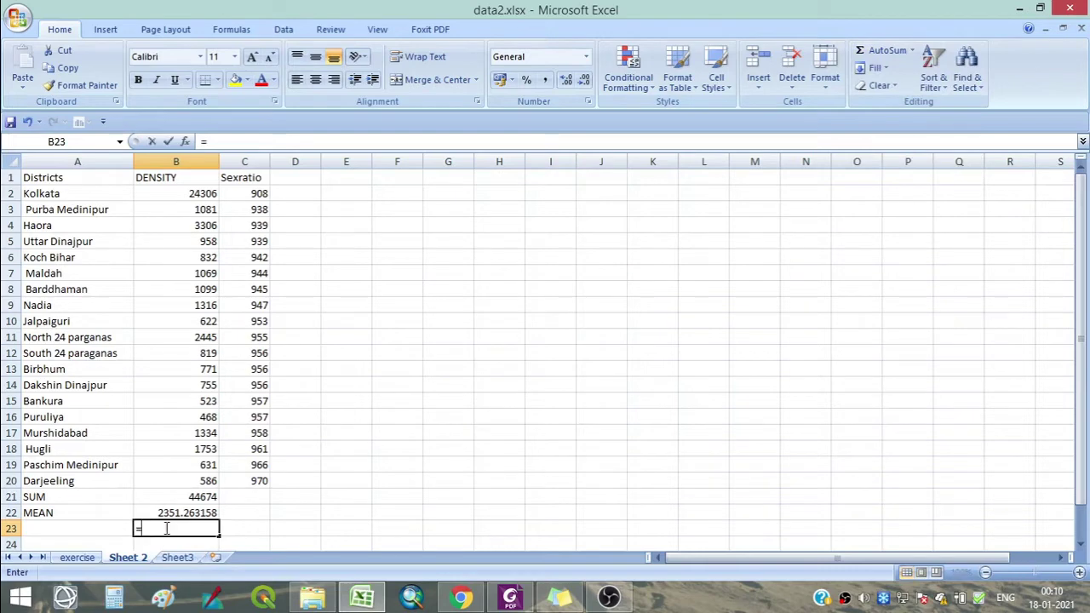
{"action": "type", "text": "M"}
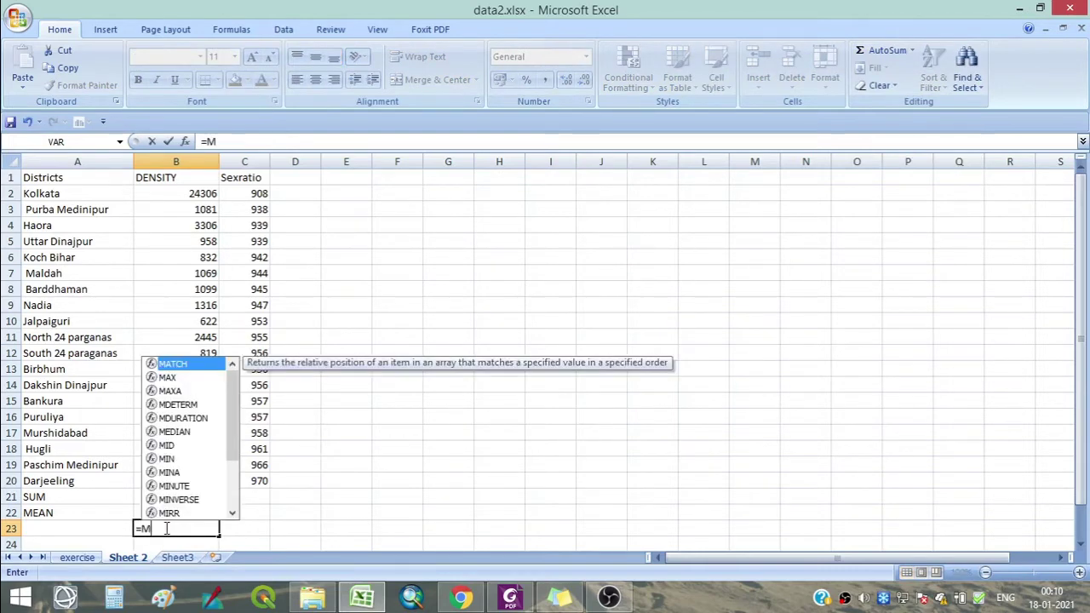
{"action": "type", "text": "EA"}
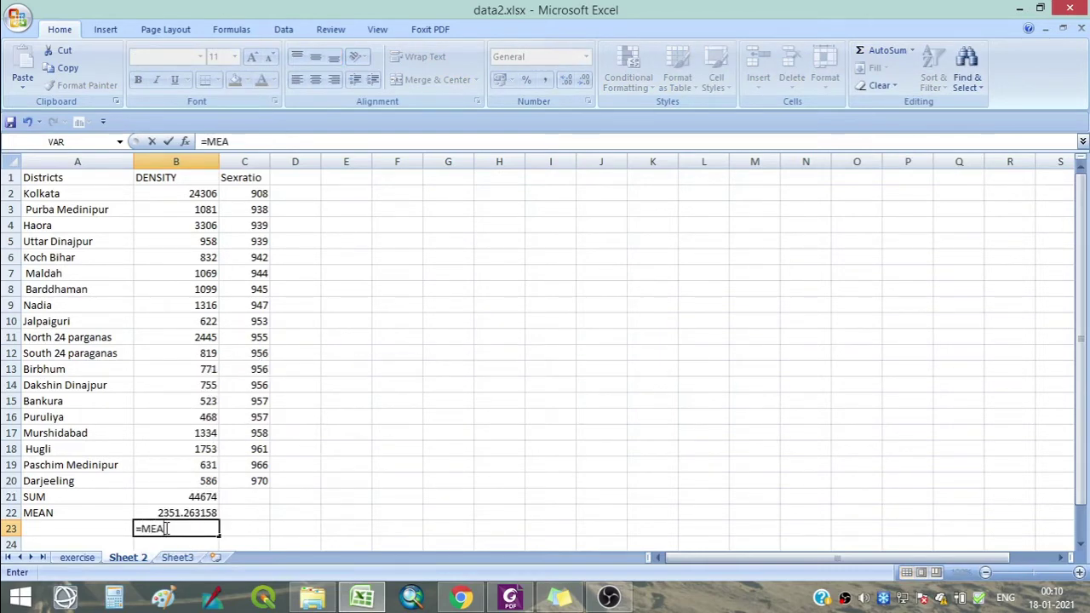
{"action": "type", "text": "N"}
{"action": "key", "text": "BackSpace"}
{"action": "key", "text": "BackSpace"}
{"action": "key", "text": "BackSpace"}
{"action": "key", "text": "BackSpace"}
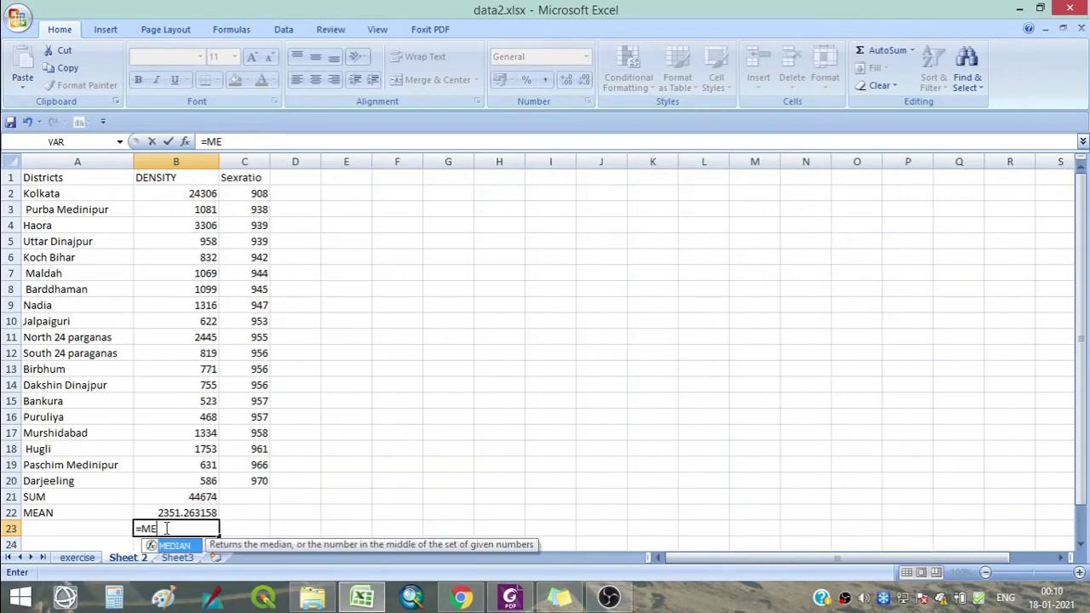
{"action": "type", "text": "AVER"}
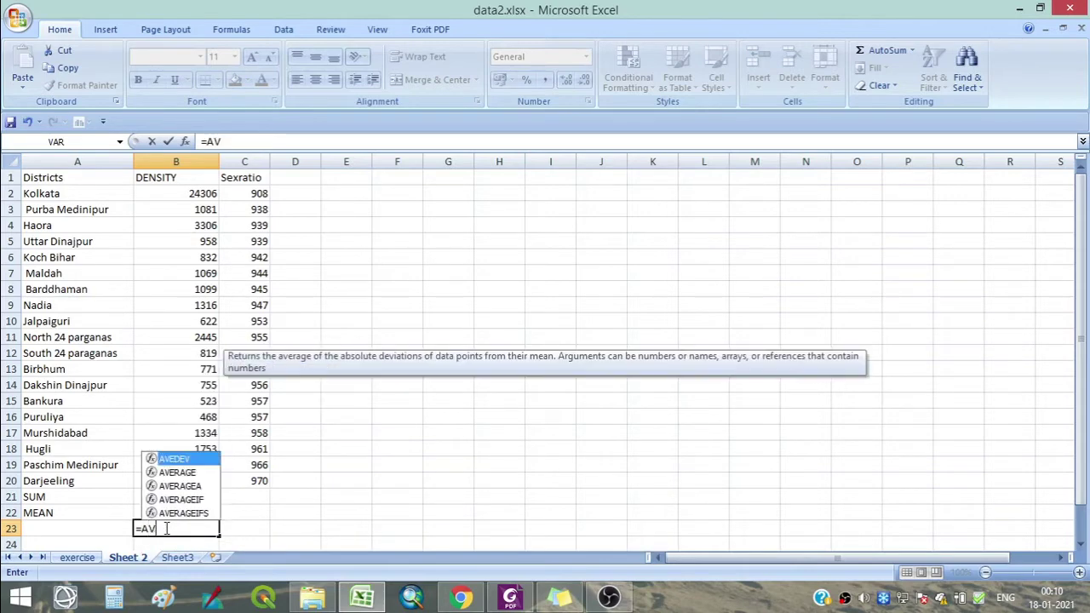
{"action": "double_click", "coordinate": [184, 474]}
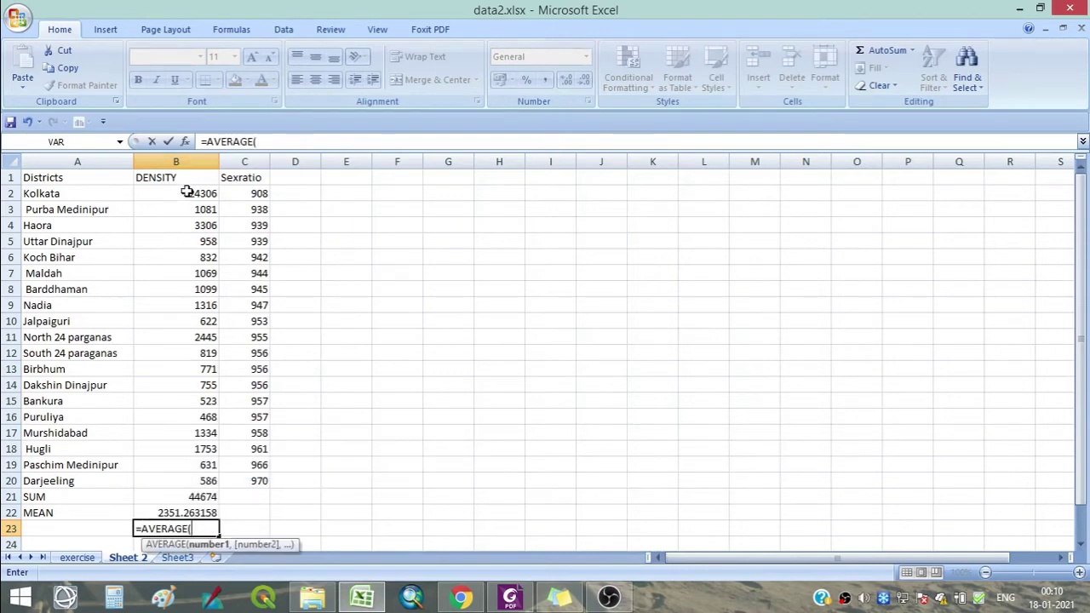
{"action": "left_click_drag", "start_coordinate": [184, 196], "coordinate": [175, 477]}
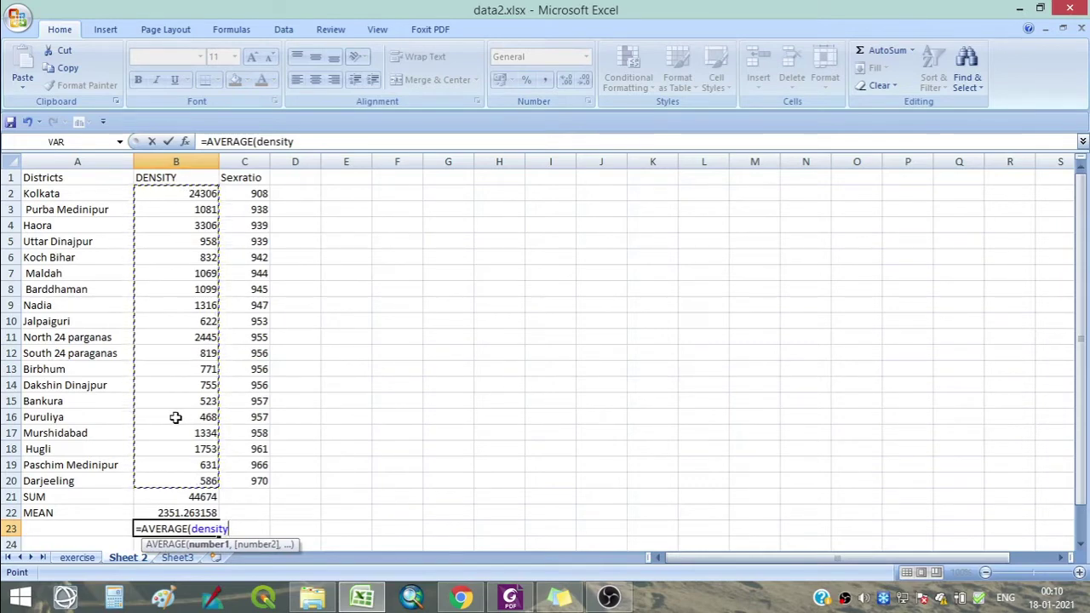
{"action": "type", "text": ")"}
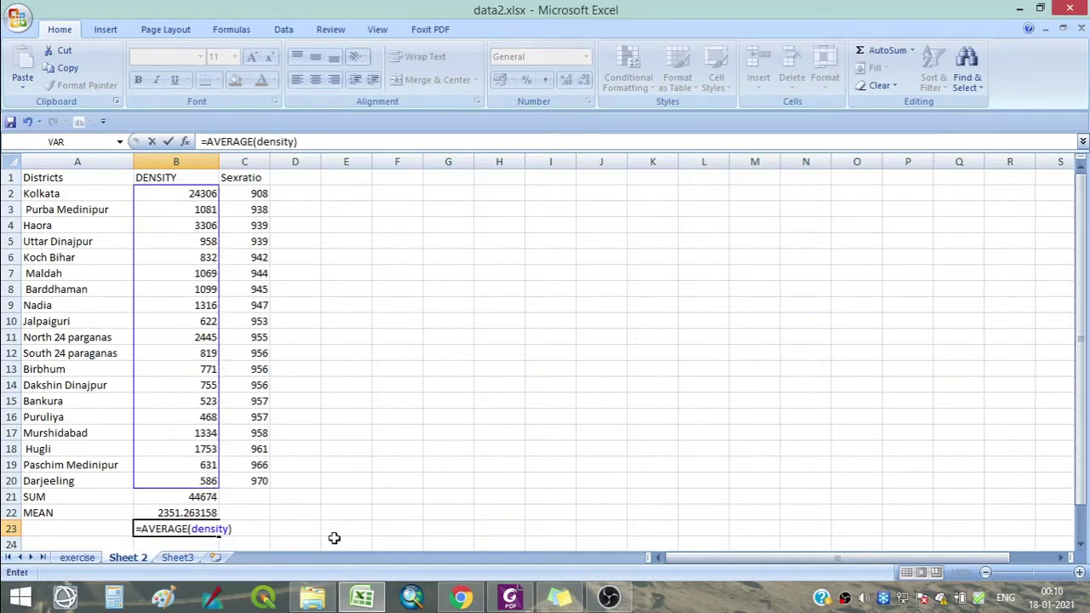
{"action": "key", "text": "Return"}
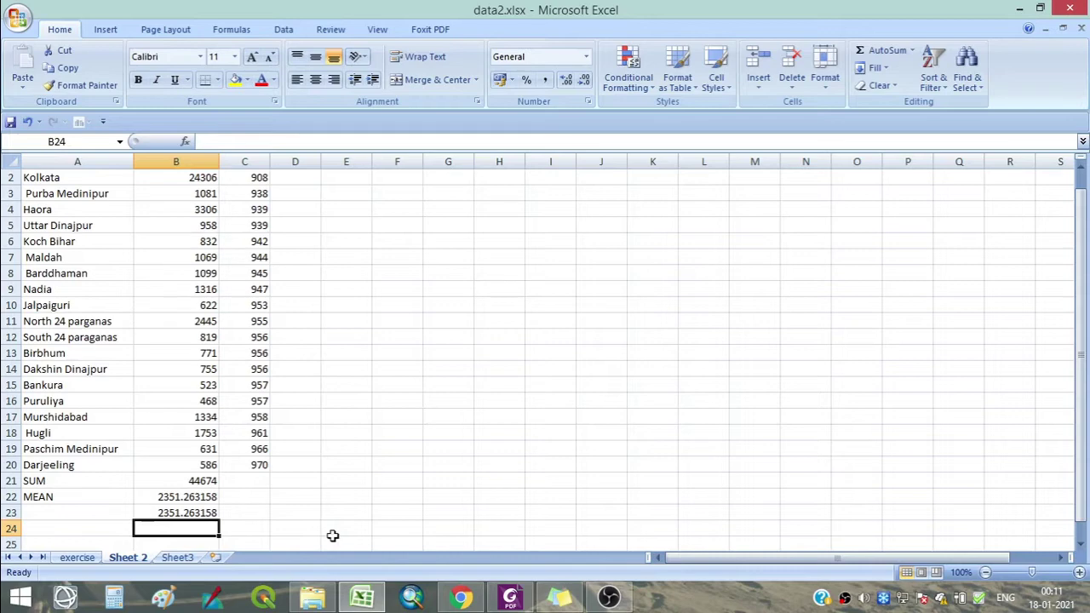
{"action": "key", "text": "ctrl+z"}
- Label cell A23 as MEDIAN
{"action": "left_click", "coordinate": [79, 524]}
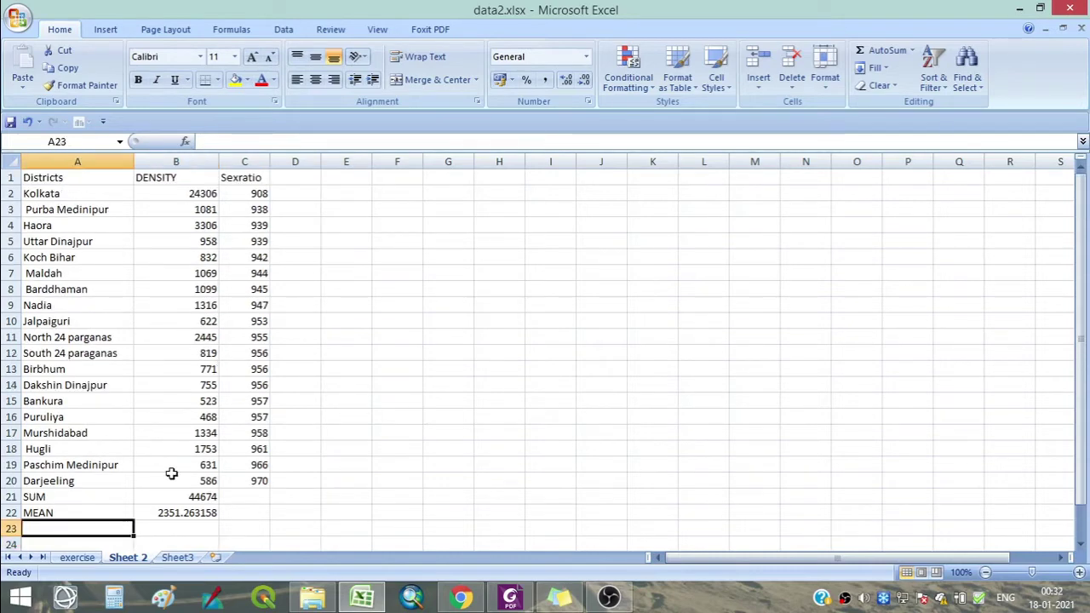
{"action": "scroll", "coordinate": [172, 474], "scroll_direction": "down", "scroll_amount": 2}
{"action": "scroll", "coordinate": [237, 536], "scroll_direction": "up", "scroll_amount": 2}
{"action": "type", "text": "MEAN"}
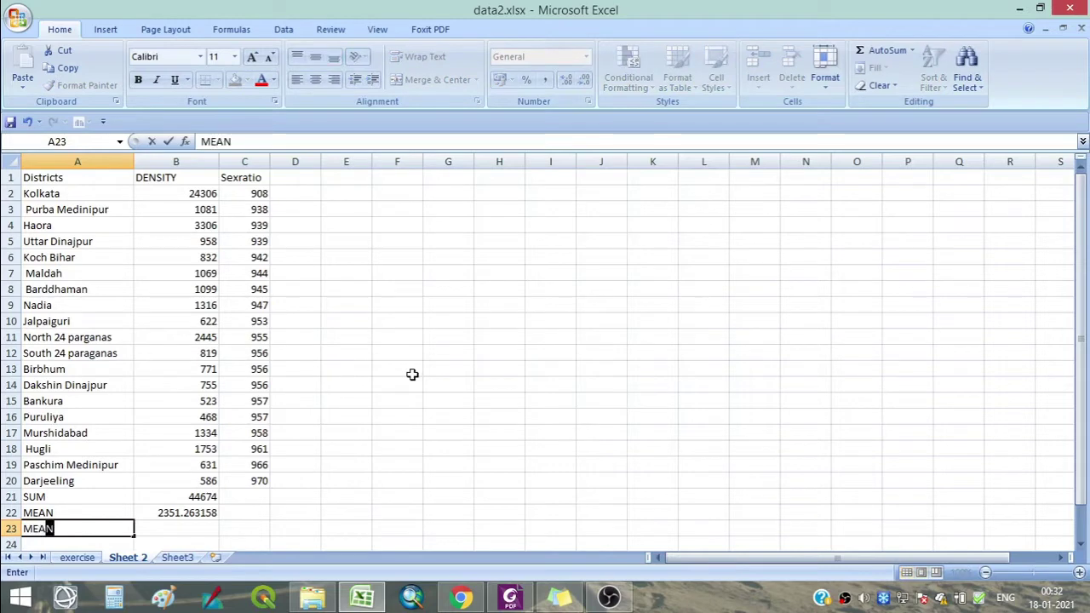
{"action": "key", "text": "BackSpace"}
{"action": "key", "text": "BackSpace"}
{"action": "type", "text": "DIAN"}
{"action": "key", "text": "Tab"}
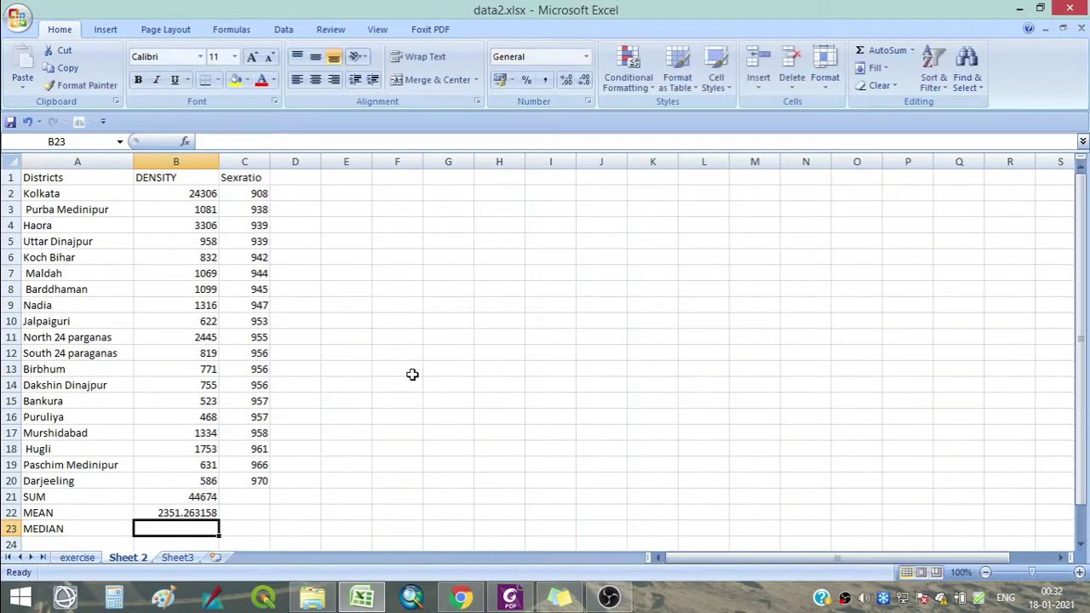
- Enter =MEDIAN(B2:B20) in B23, returning a median density of 958
{"action": "type", "text": "="}
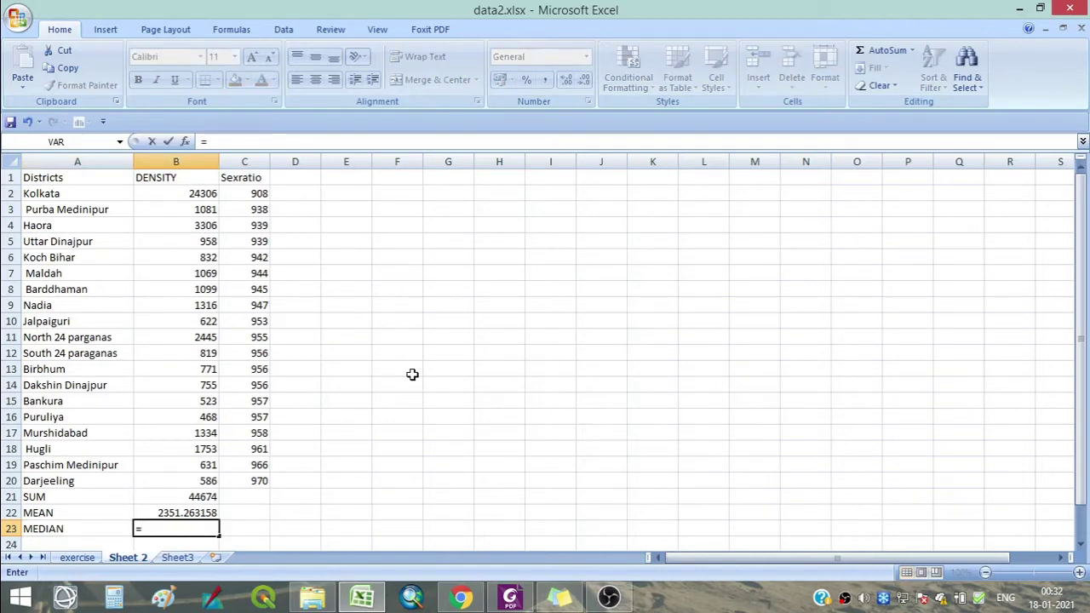
{"action": "type", "text": "ME"}
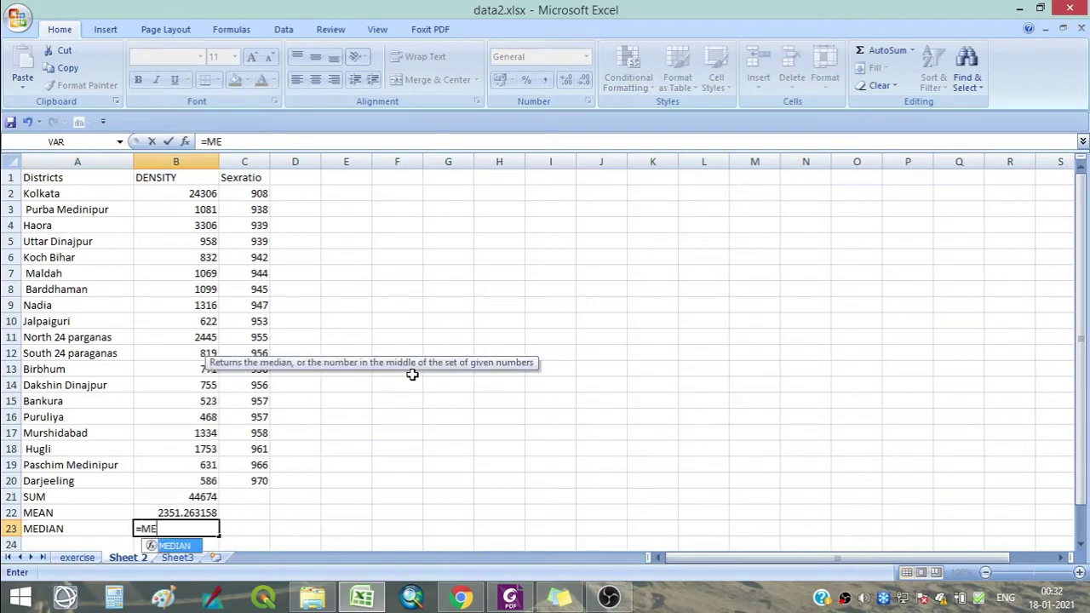
{"action": "scroll", "coordinate": [413, 383], "scroll_direction": "down", "scroll_amount": 1}
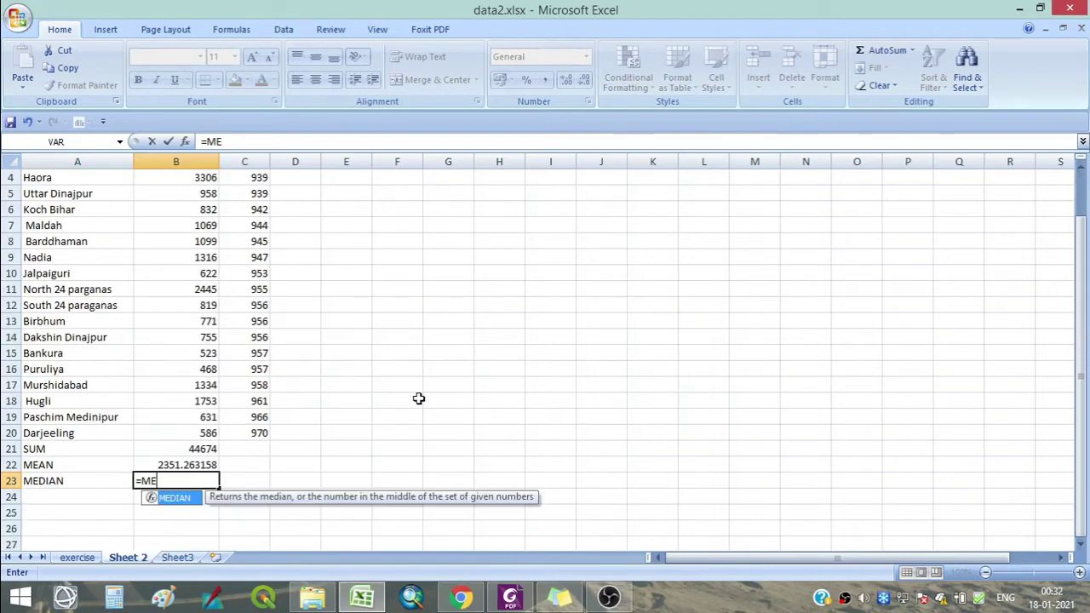
{"action": "double_click", "coordinate": [175, 498]}
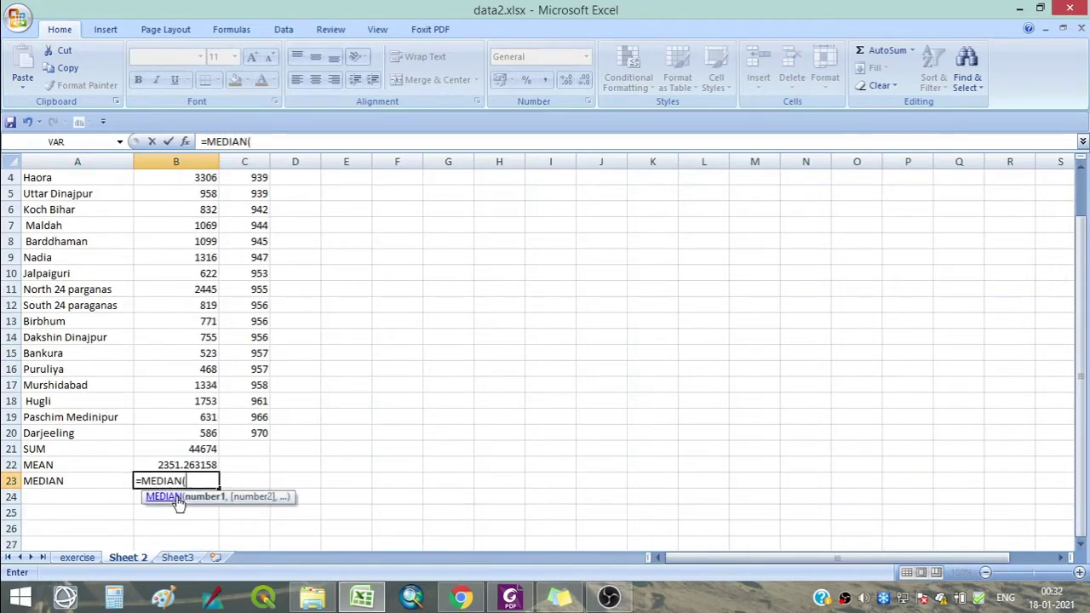
{"action": "left_click", "coordinate": [201, 431]}
{"action": "left_click_drag", "start_coordinate": [201, 430], "coordinate": [200, 194]}
{"action": "scroll", "coordinate": [275, 388], "scroll_direction": "down", "scroll_amount": 3}
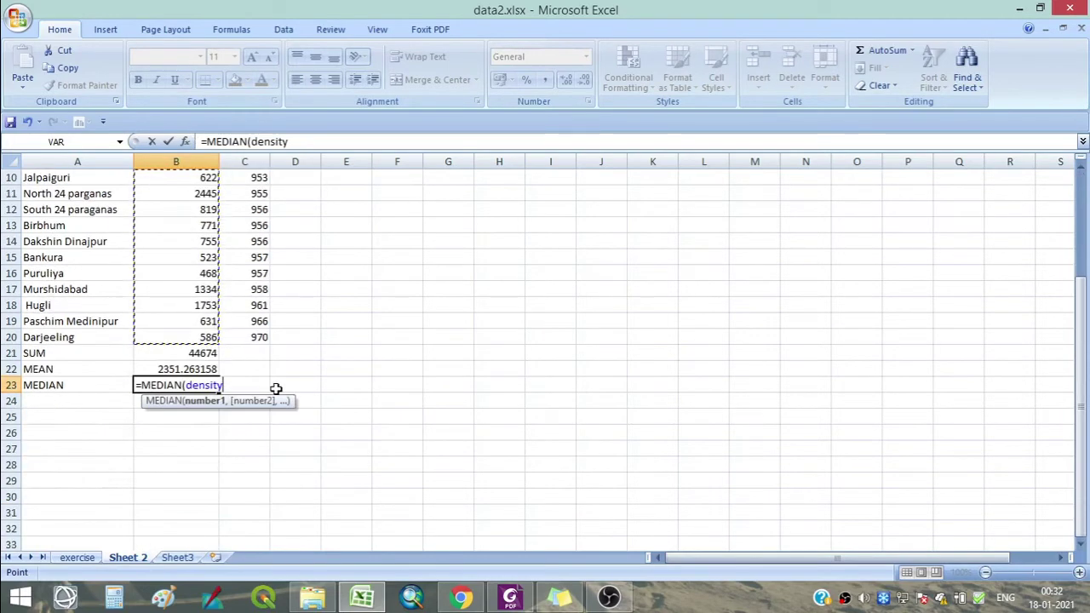
{"action": "type", "text": ")"}
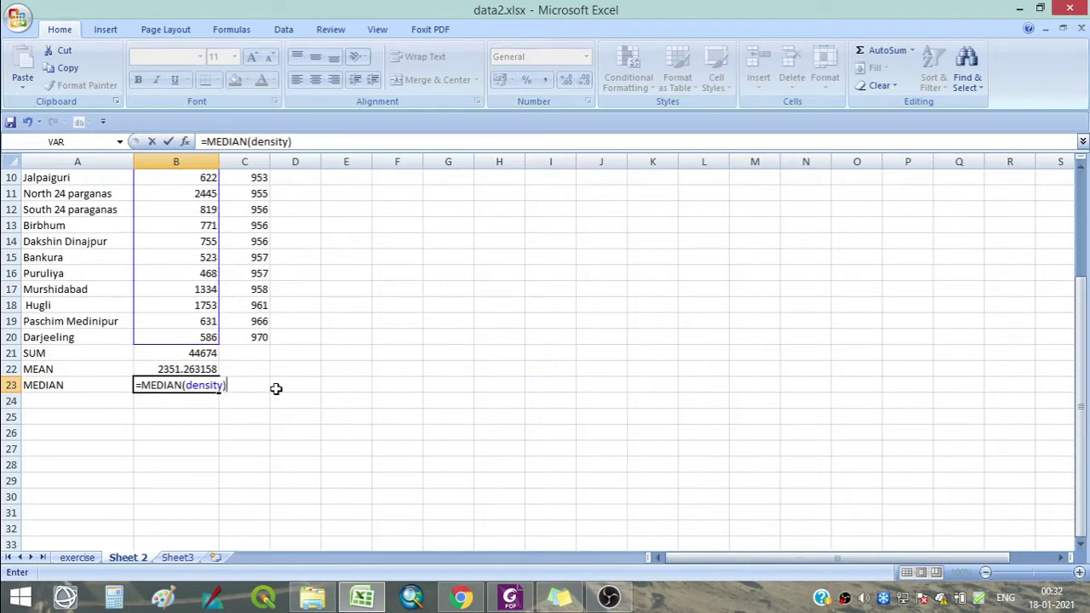
{"action": "key", "text": "Return"}
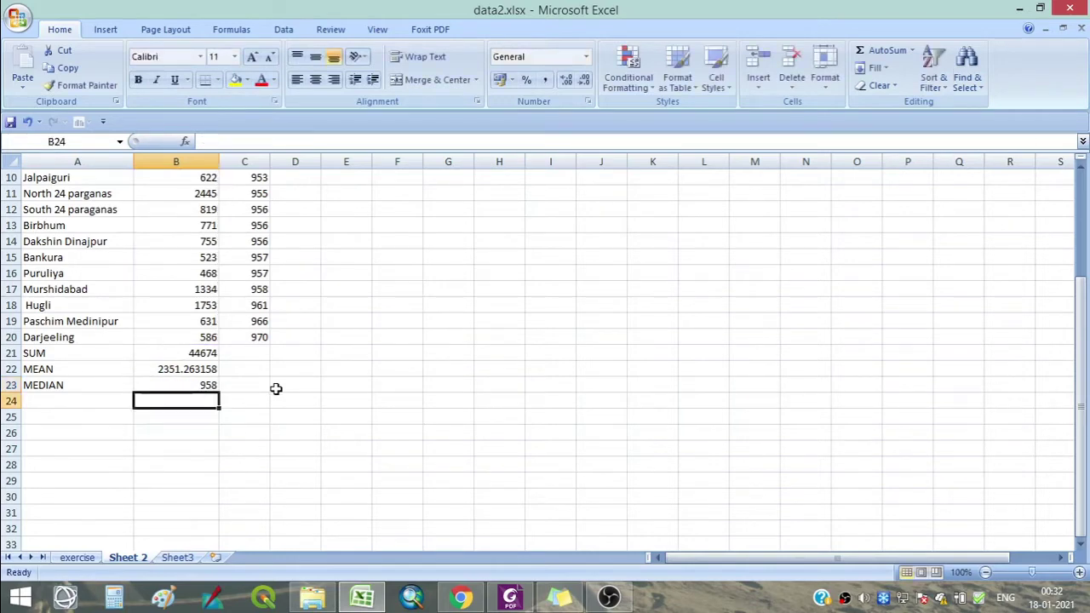
- Label cell A24 as MODE
{"action": "left_click", "coordinate": [44, 404]}
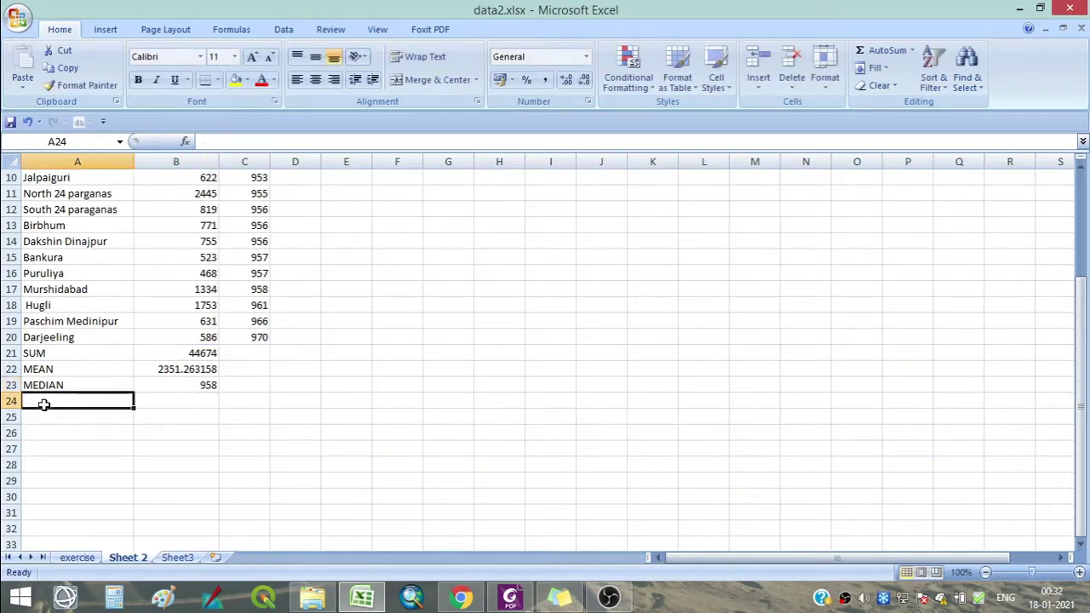
{"action": "type", "text": "MODE"}
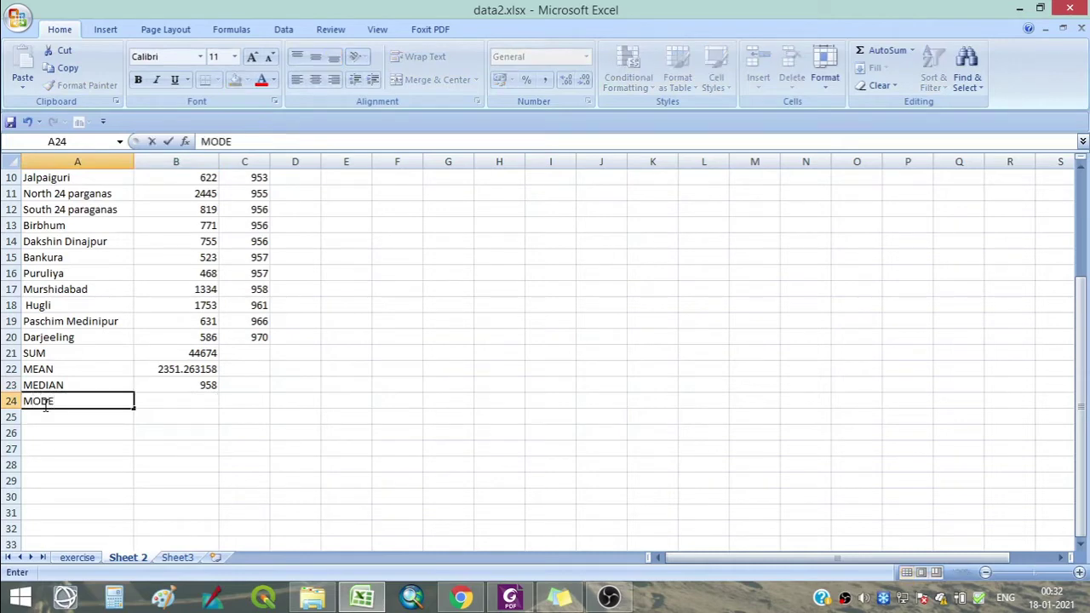
{"action": "key", "text": "Tab"}
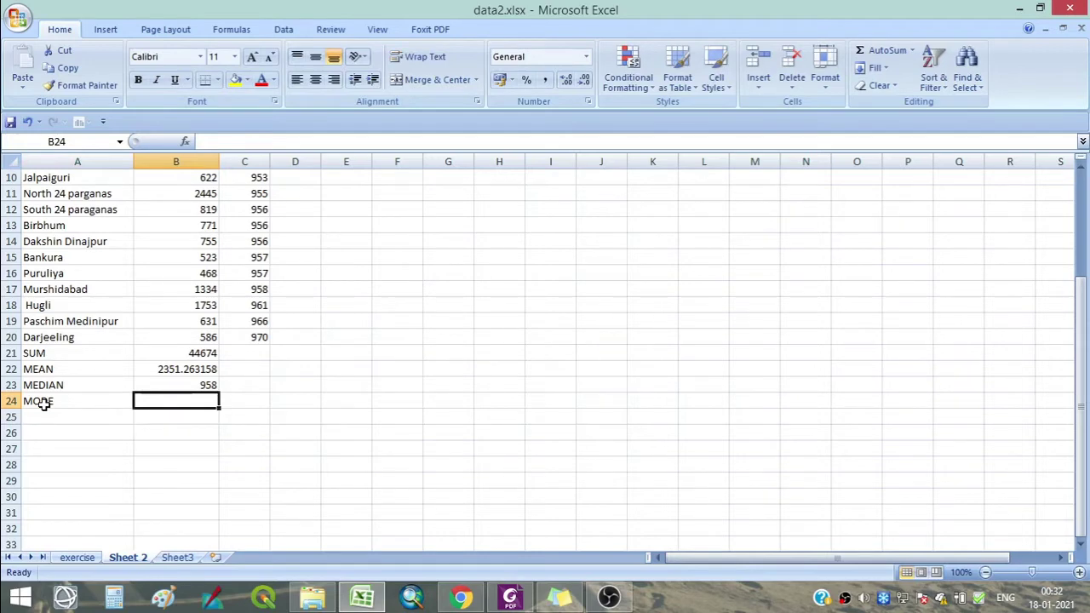
- Enter =MODE(B2:B20) in B24, which returns #N/A
{"action": "type", "text": "="}
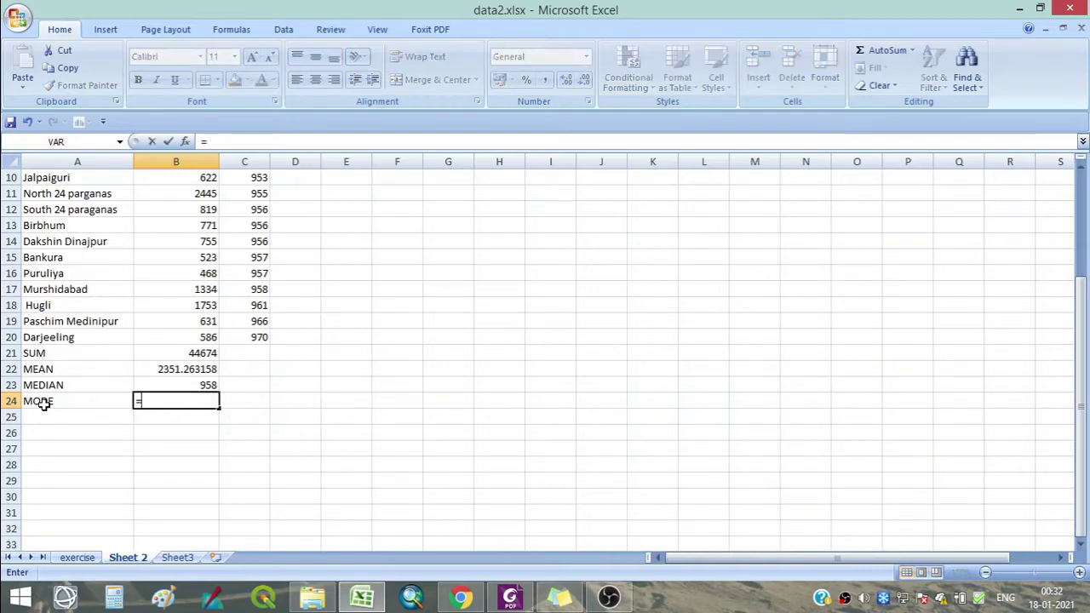
{"action": "type", "text": "MODE"}
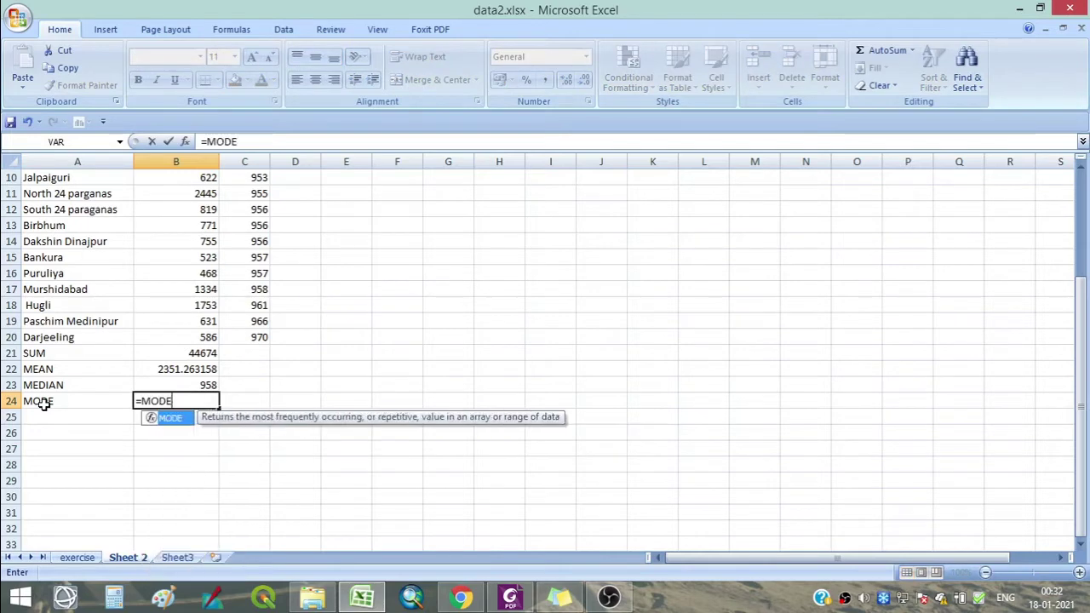
{"action": "double_click", "coordinate": [155, 418]}
{"action": "scroll", "coordinate": [203, 405], "scroll_direction": "up", "scroll_amount": 2}
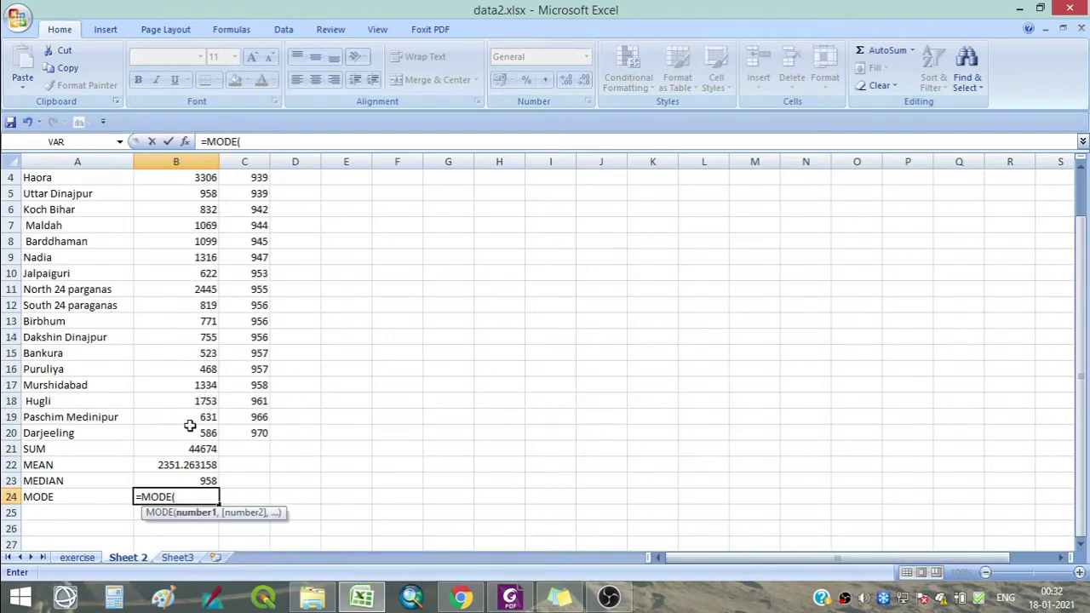
{"action": "left_click_drag", "start_coordinate": [192, 429], "coordinate": [162, 206]}
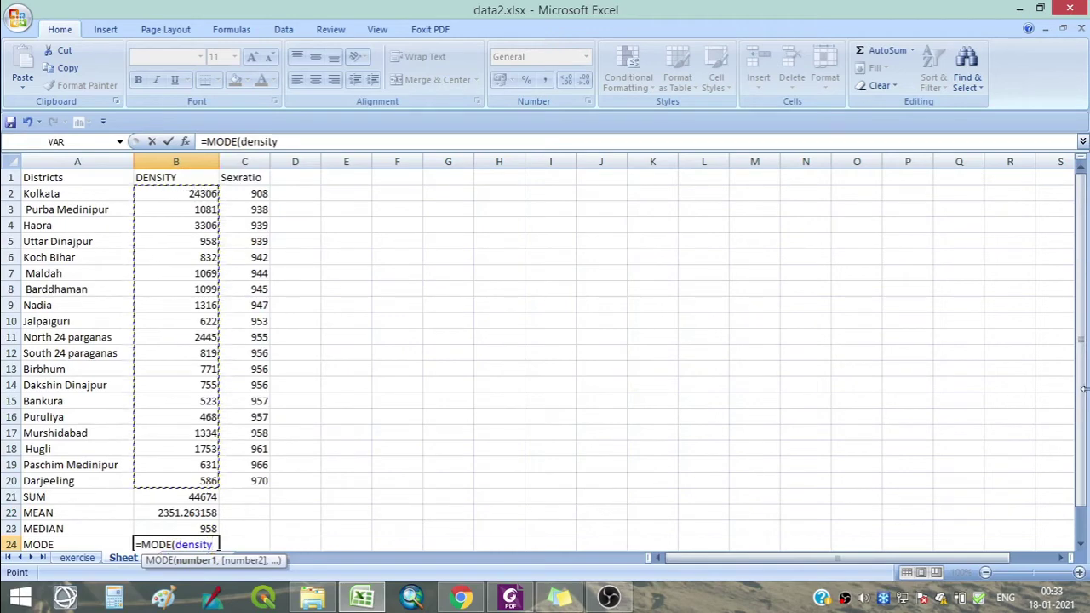
{"action": "type", "text": ")"}
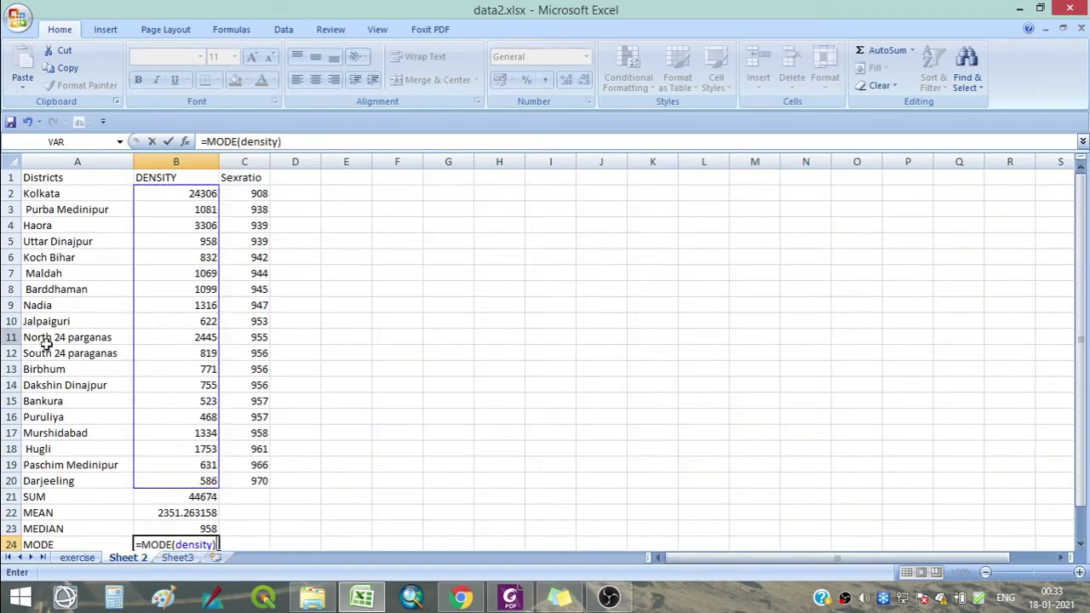
{"action": "scroll", "coordinate": [261, 445], "scroll_direction": "down", "scroll_amount": 1}
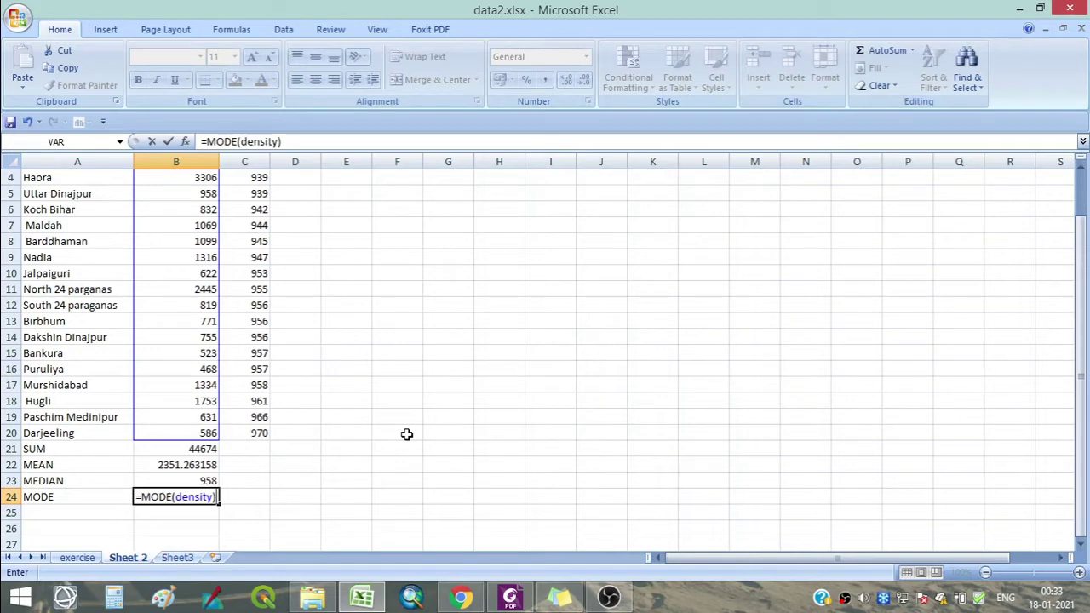
{"action": "key", "text": "Return"}
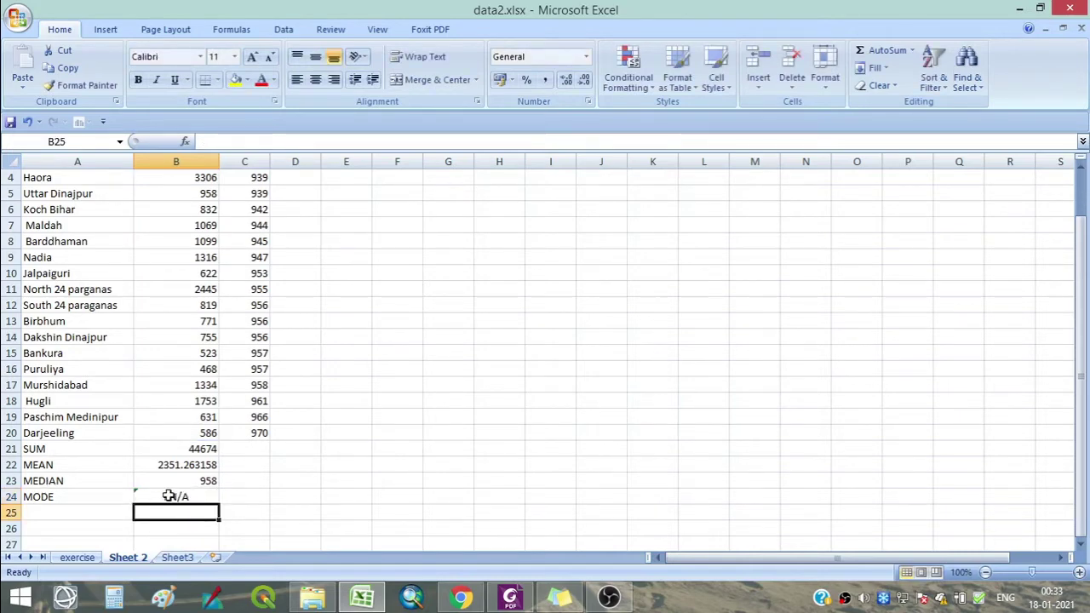
{"action": "left_click", "coordinate": [182, 353]}
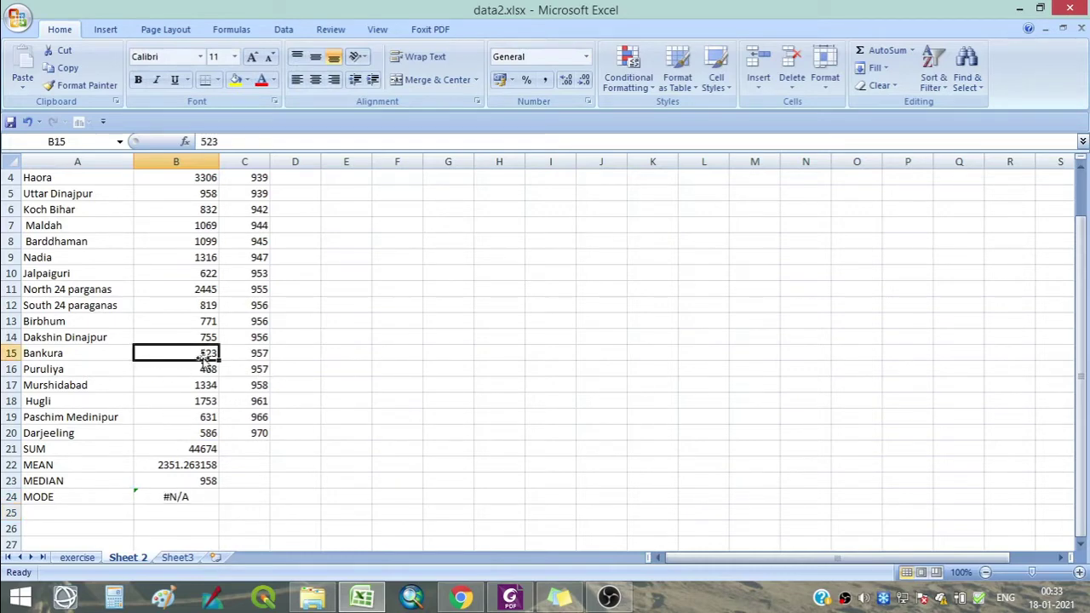
{"action": "type", "text": "468"}
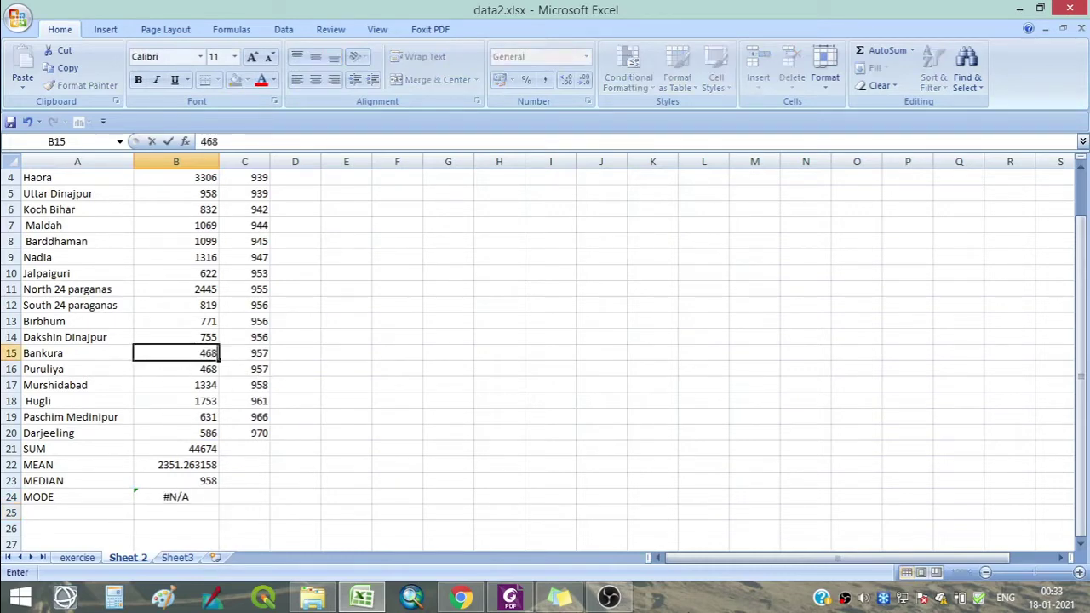
{"action": "left_click", "coordinate": [594, 541]}
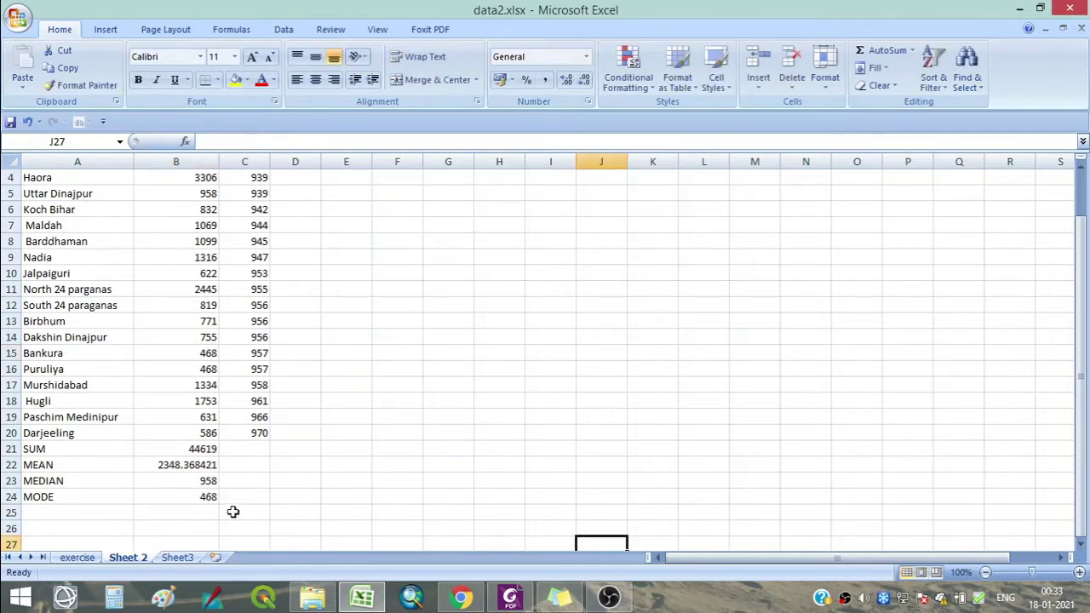
{"action": "left_click", "coordinate": [191, 496]}
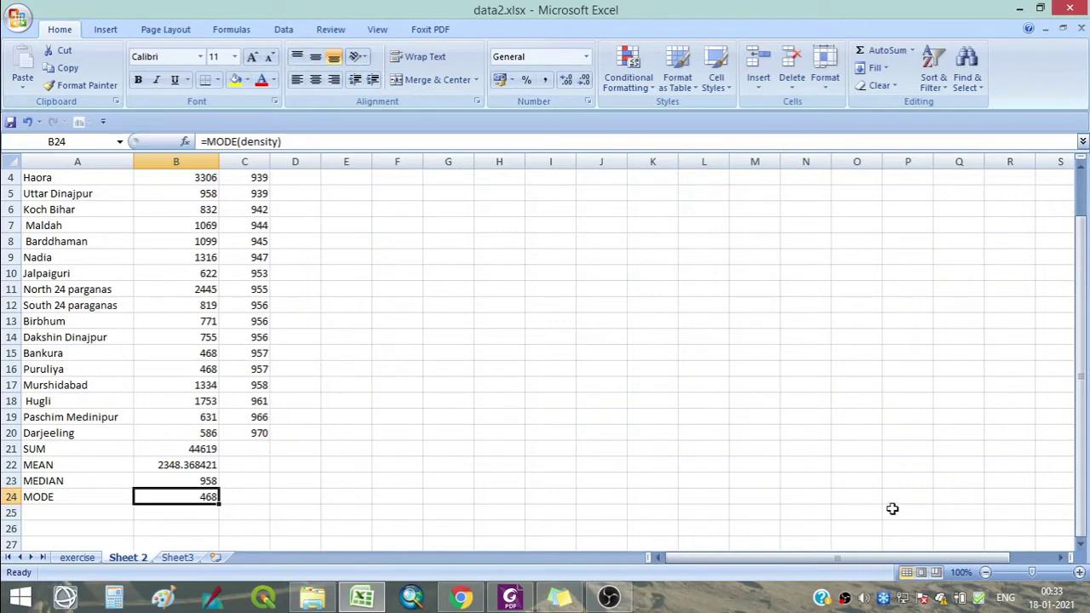
{"action": "left_click", "coordinate": [28, 122]}
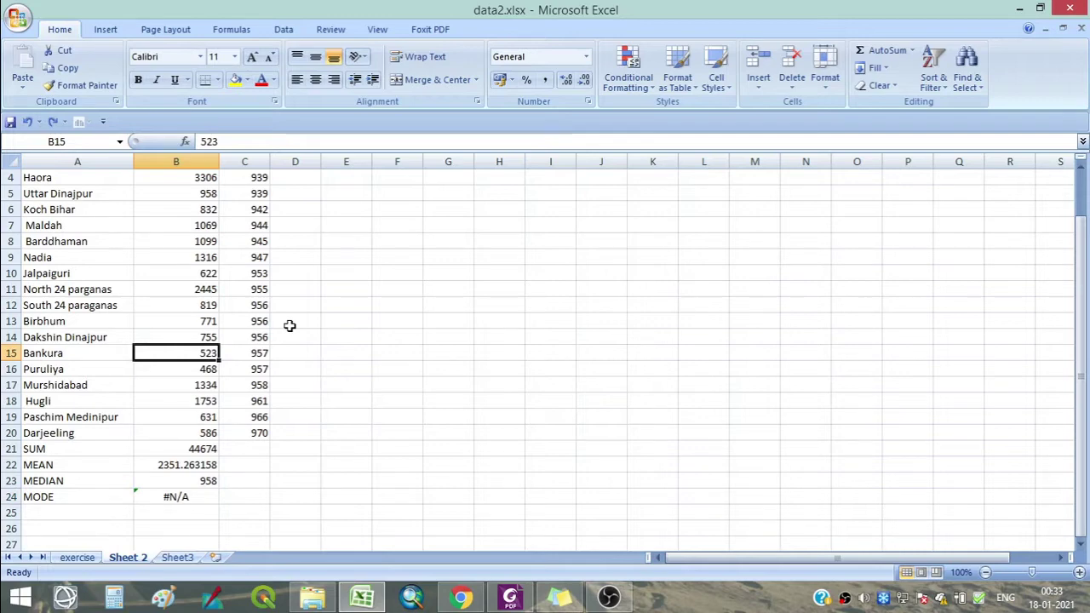
{"action": "scroll", "coordinate": [289, 325], "scroll_direction": "down", "scroll_amount": 1}
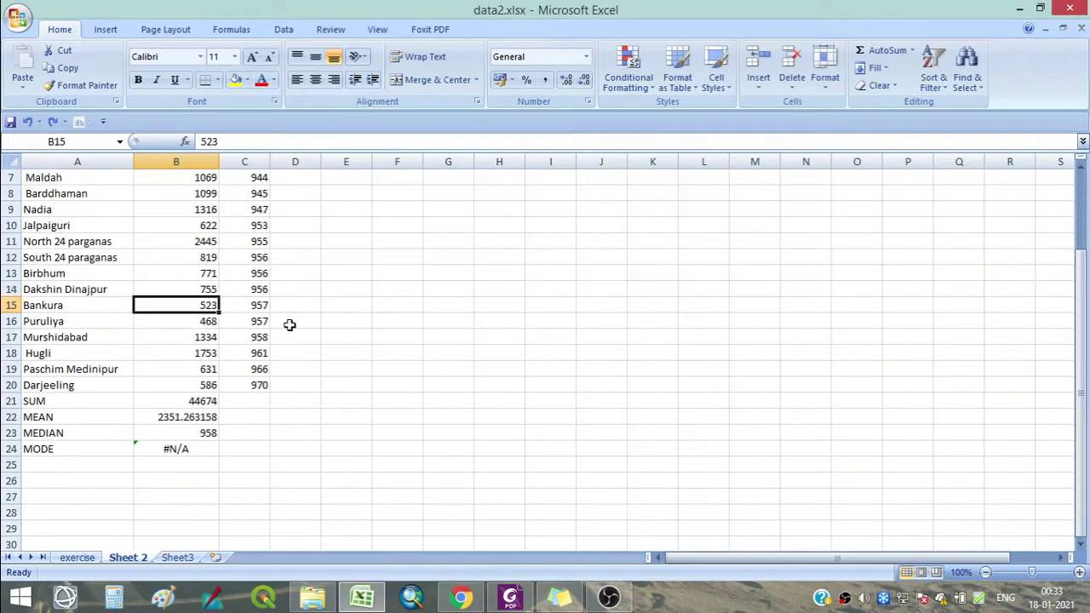
- Type STANDARD DEVIATION in A25 and widen column A to fit the label
{"action": "left_click", "coordinate": [35, 462]}
{"action": "type", "text": "STA"}
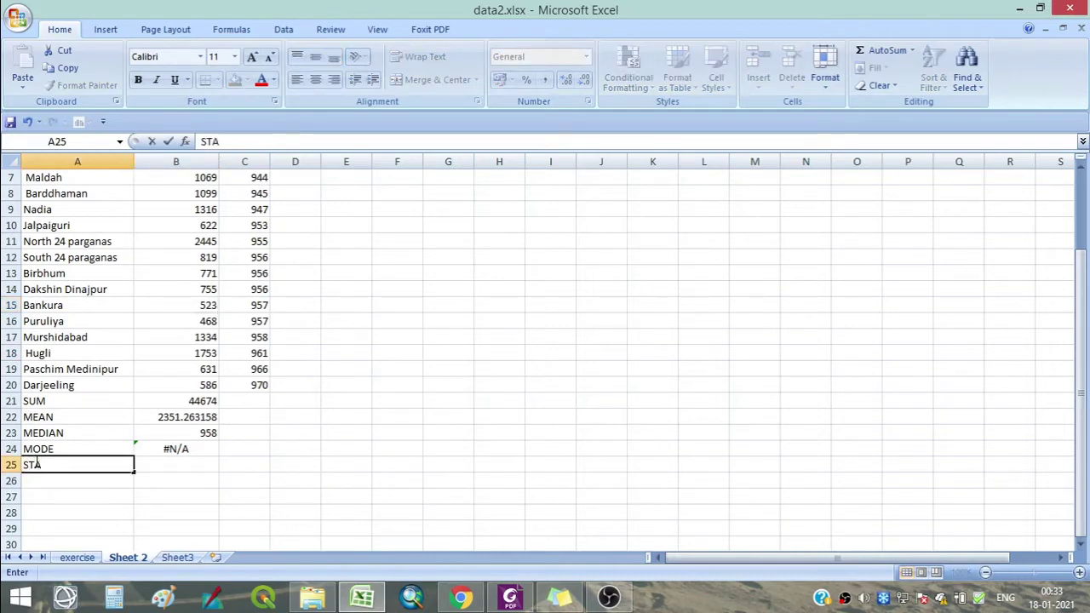
{"action": "type", "text": "NDARD DEVIATION"}
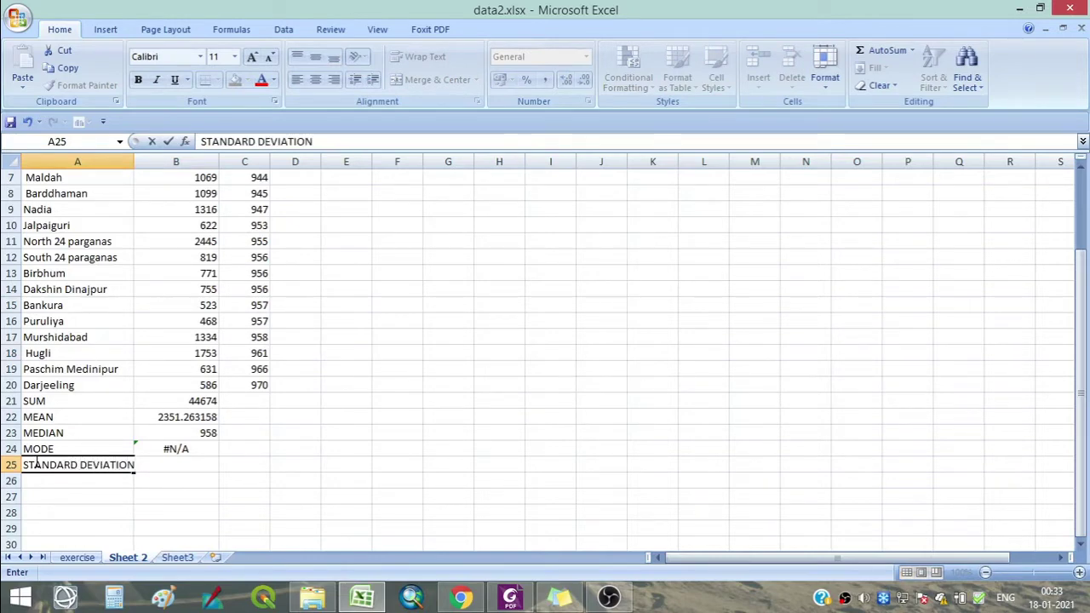
{"action": "left_click", "coordinate": [165, 470]}
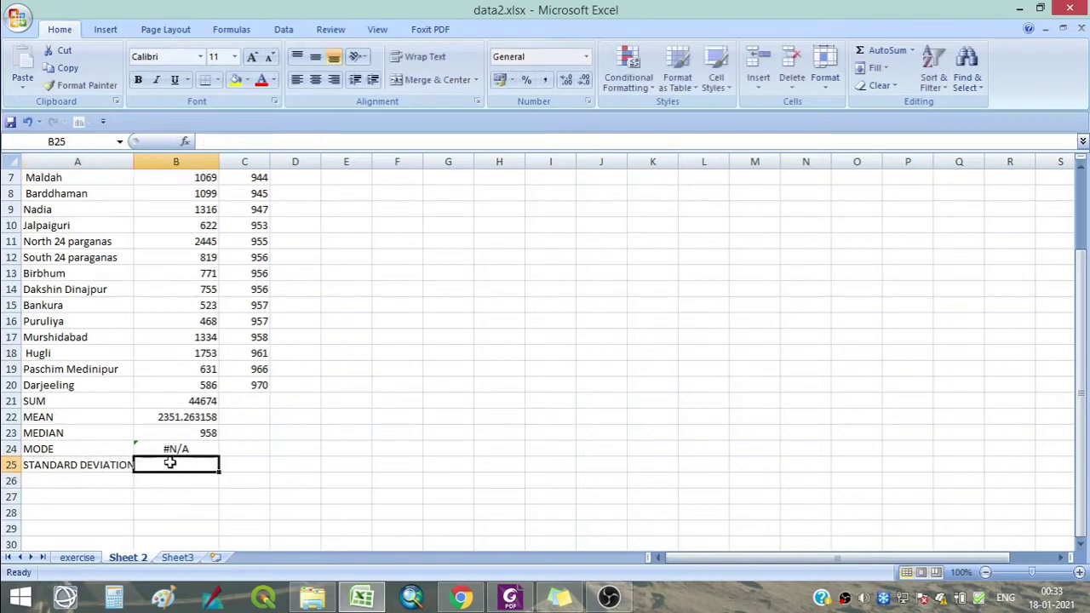
{"action": "left_click_drag", "start_coordinate": [133, 162], "coordinate": [177, 162]}
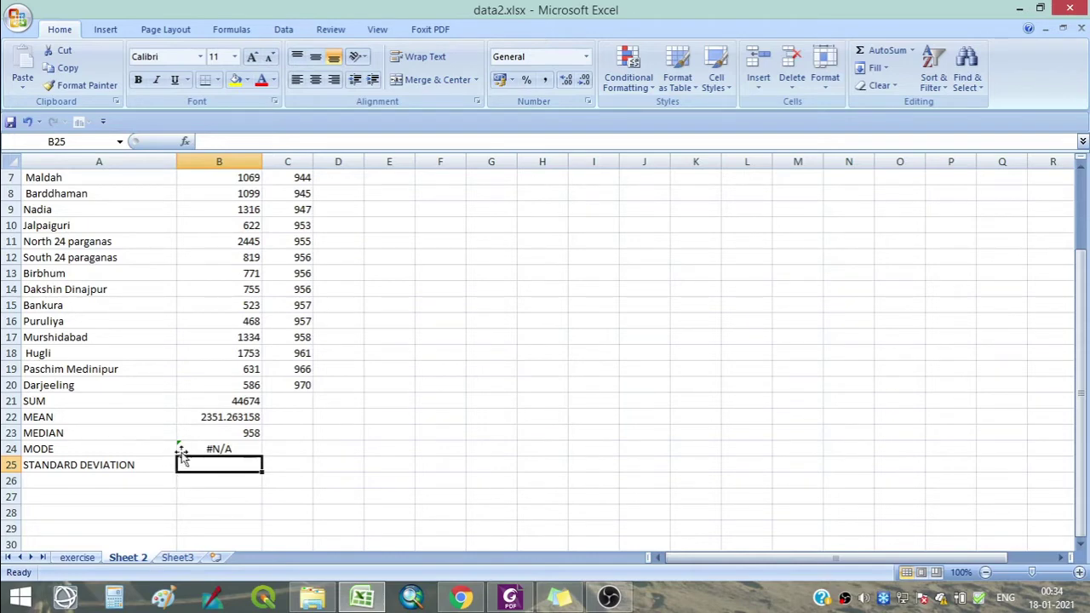
- Enter =STDEV(B2:B20) in B25, returning a standard deviation of 5363.553547
{"action": "scroll", "coordinate": [301, 445], "scroll_direction": "up", "scroll_amount": 2}
{"action": "scroll", "coordinate": [301, 443], "scroll_direction": "down", "scroll_amount": 1}
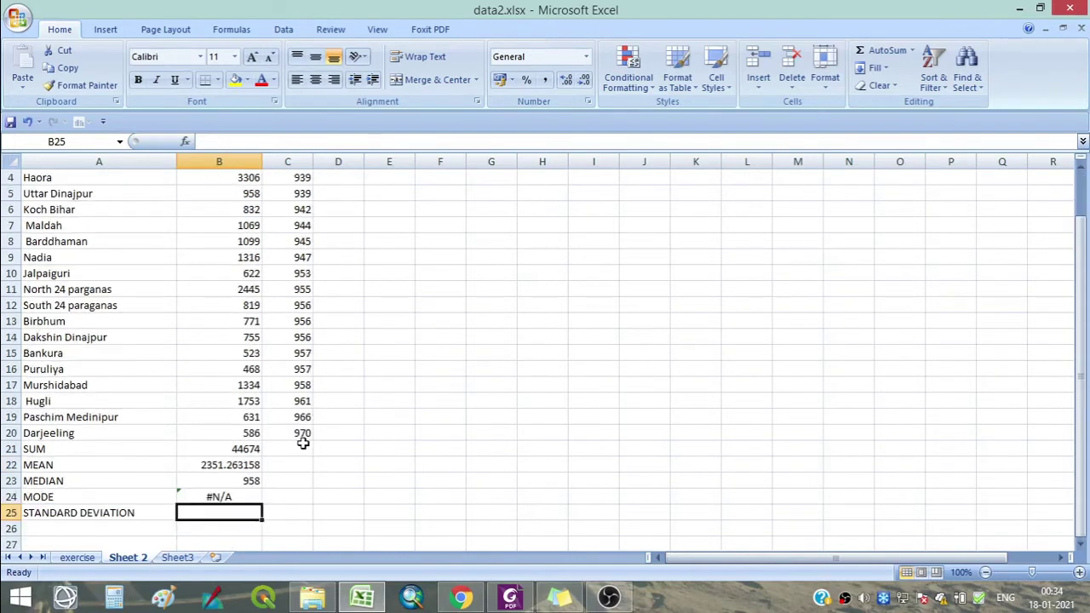
{"action": "scroll", "coordinate": [238, 344], "scroll_direction": "up", "scroll_amount": 1}
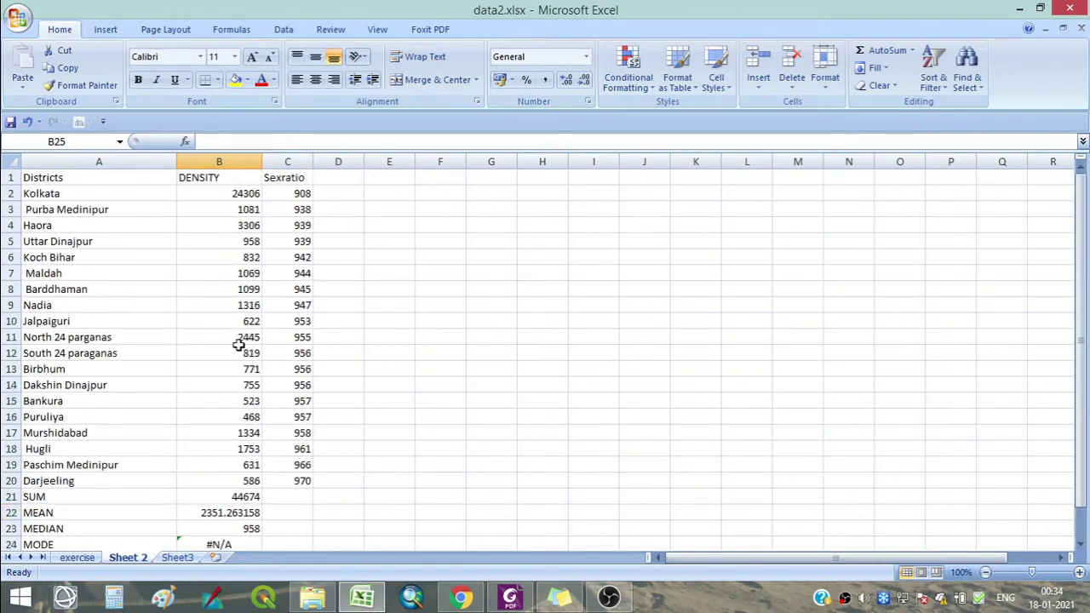
{"action": "scroll", "coordinate": [335, 453], "scroll_direction": "down", "scroll_amount": 1}
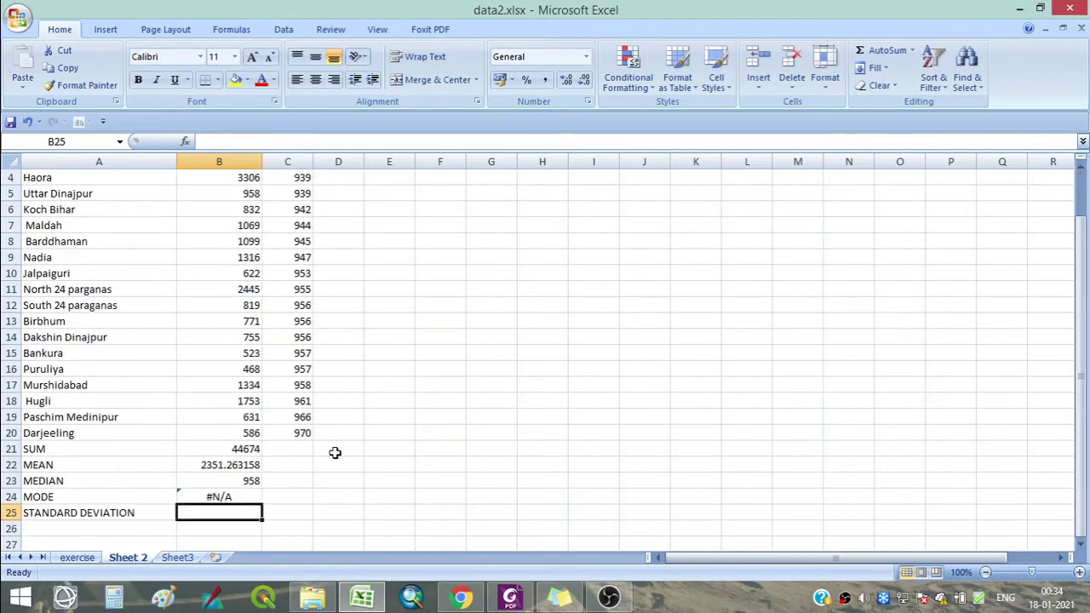
{"action": "type", "text": "="}
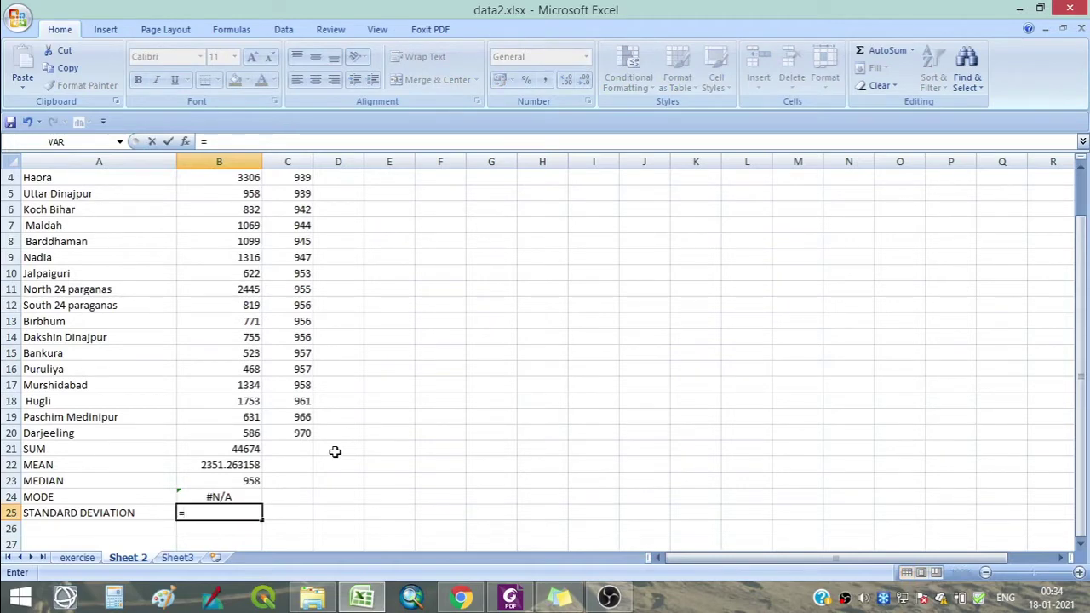
{"action": "type", "text": "STA"}
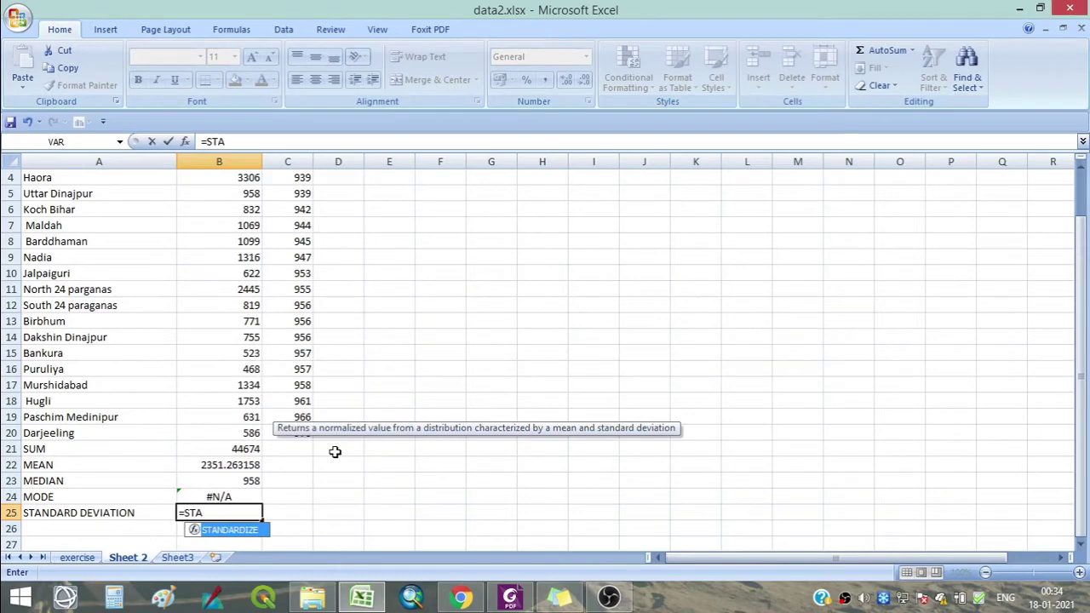
{"action": "key", "text": "BackSpace"}
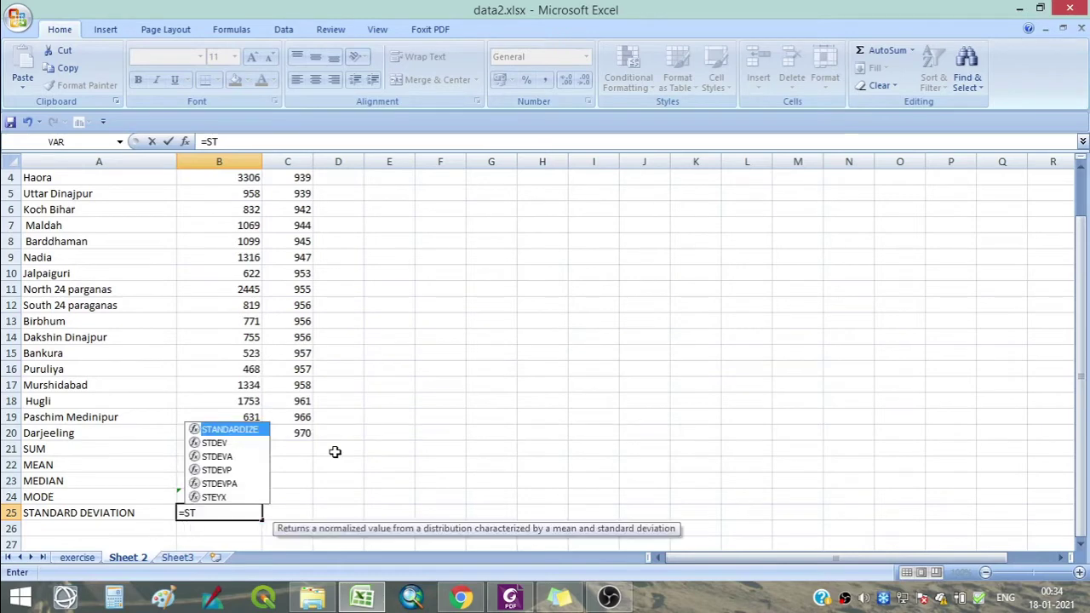
{"action": "left_click", "coordinate": [226, 445]}
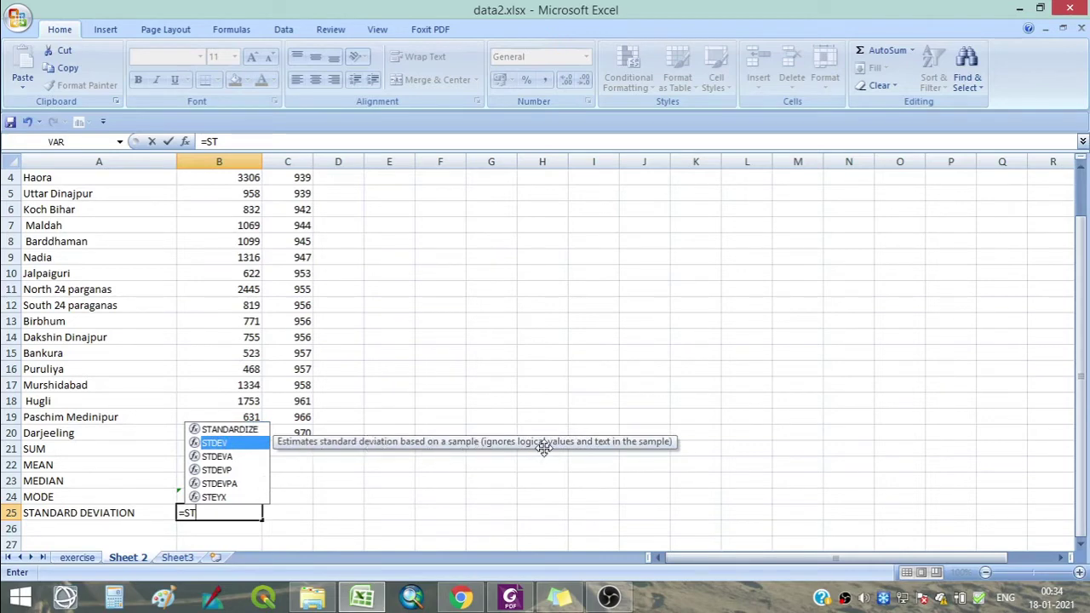
{"action": "double_click", "coordinate": [226, 445]}
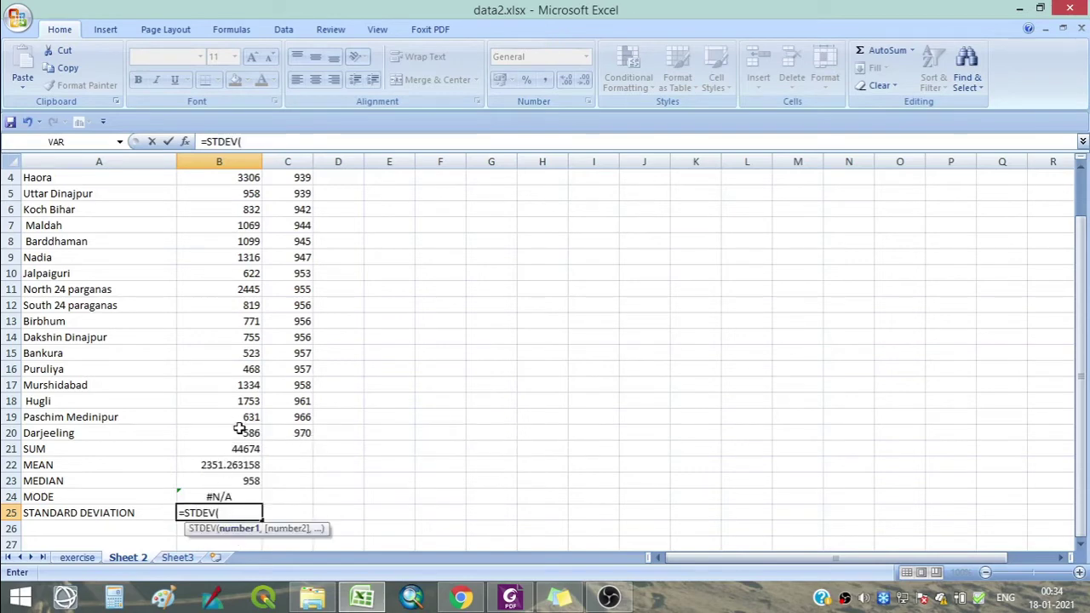
{"action": "left_click_drag", "start_coordinate": [239, 428], "coordinate": [206, 196]}
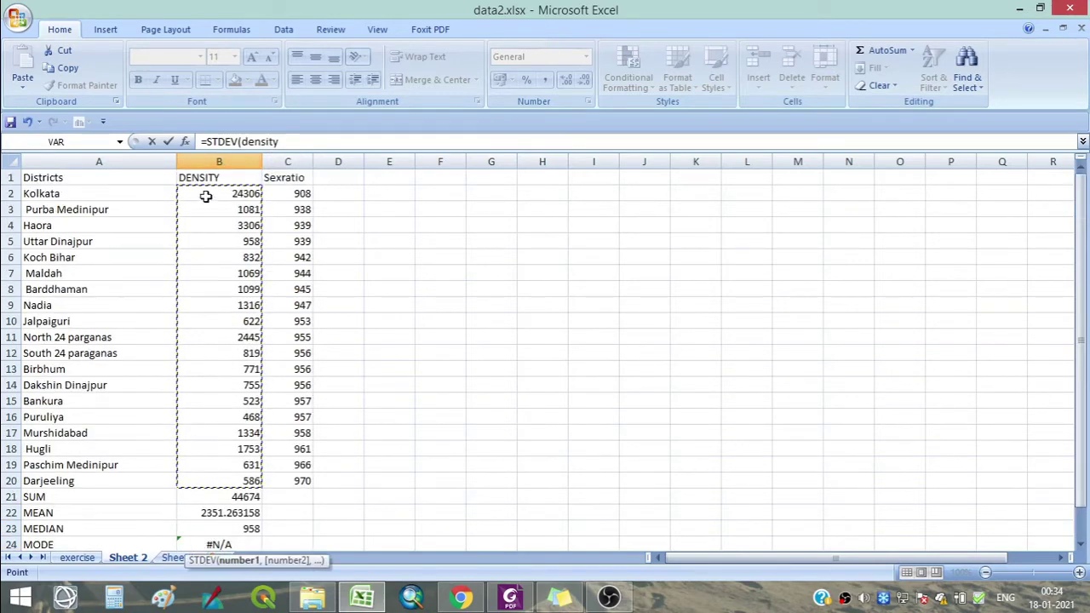
{"action": "type", "text": ")"}
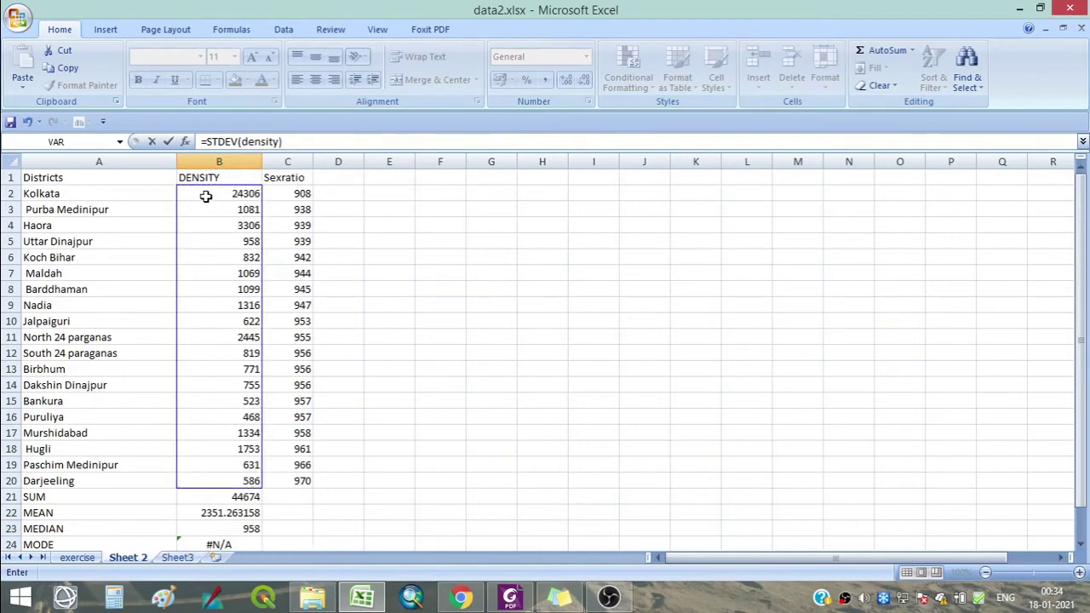
{"action": "key", "text": "Return"}
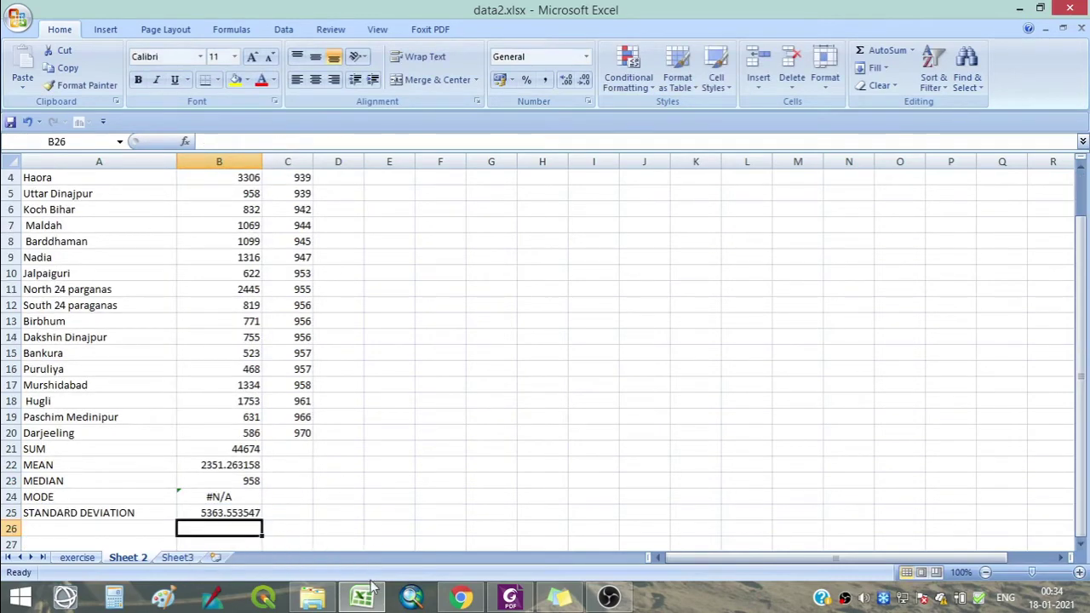
- From cell A26, open the Insert Function dialog and select COVAR in the list
{"action": "left_click", "coordinate": [109, 530]}
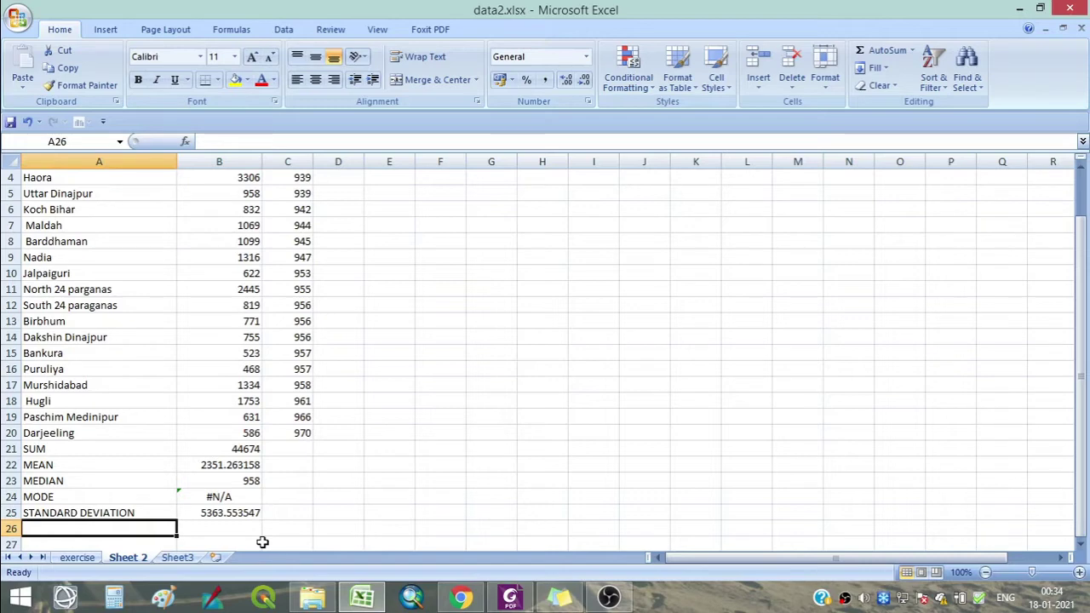
{"action": "left_click", "coordinate": [185, 143]}
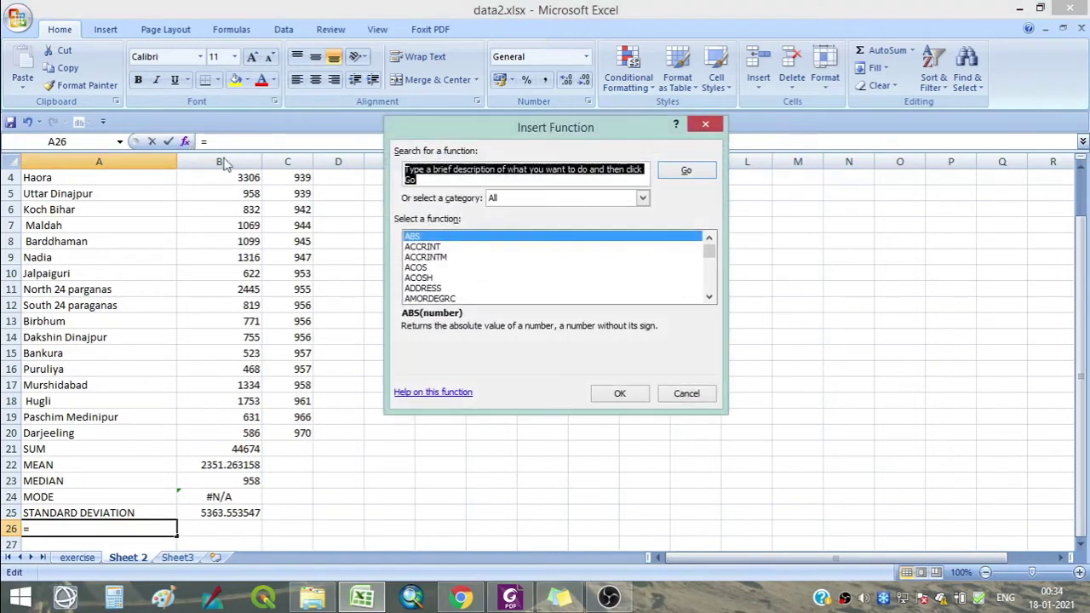
{"action": "left_click_drag", "start_coordinate": [710, 246], "coordinate": [712, 256]}
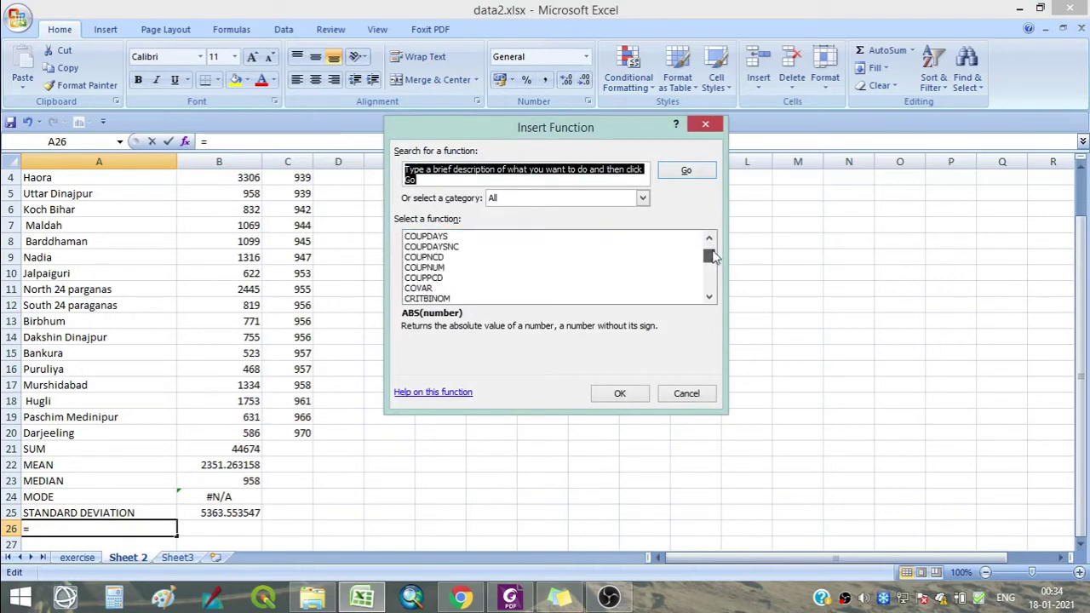
{"action": "left_click", "coordinate": [436, 290]}
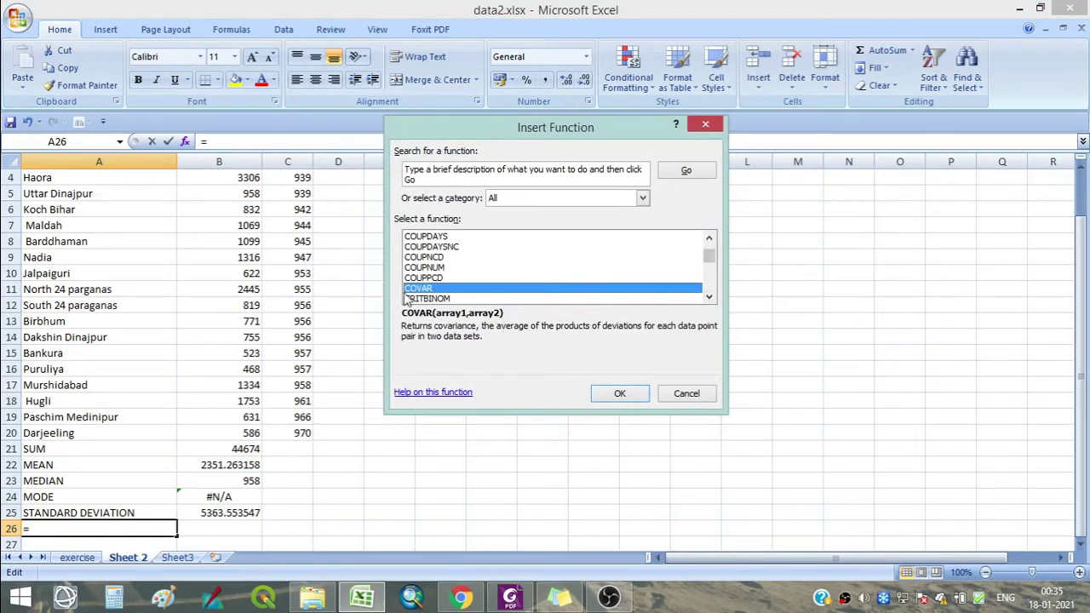
- Scroll through the Insert Function list, then close the dialog without inserting anything
{"action": "left_click", "coordinate": [709, 298]}
{"action": "left_click", "coordinate": [709, 297]}
{"action": "left_click", "coordinate": [708, 297]}
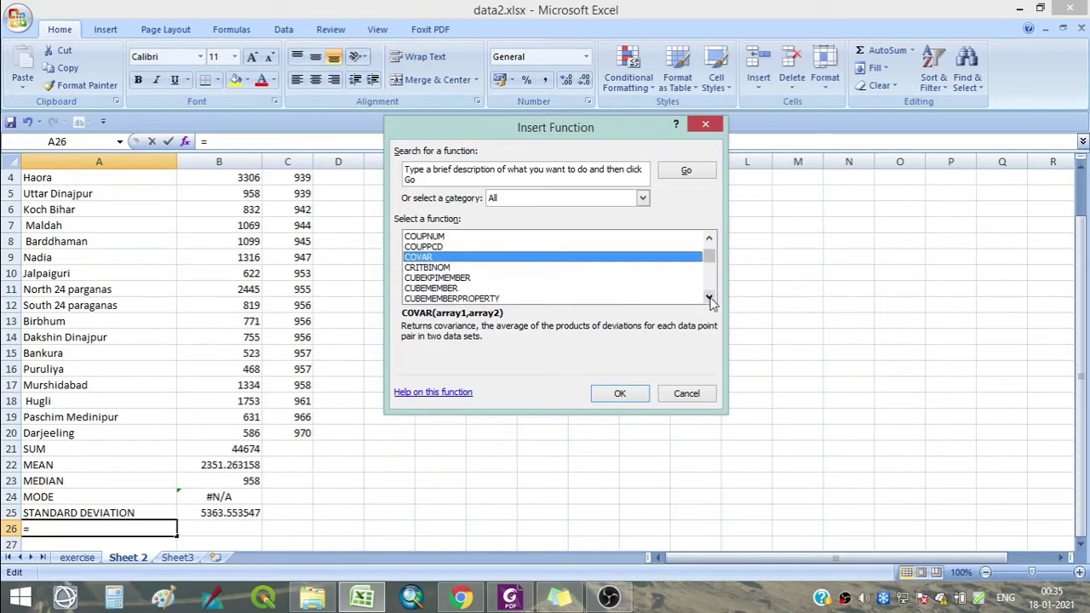
{"action": "left_click", "coordinate": [709, 297]}
{"action": "left_click", "coordinate": [708, 297]}
{"action": "left_click", "coordinate": [708, 297]}
{"action": "left_click", "coordinate": [708, 297]}
{"action": "left_click", "coordinate": [708, 297]}
{"action": "left_click", "coordinate": [709, 297]}
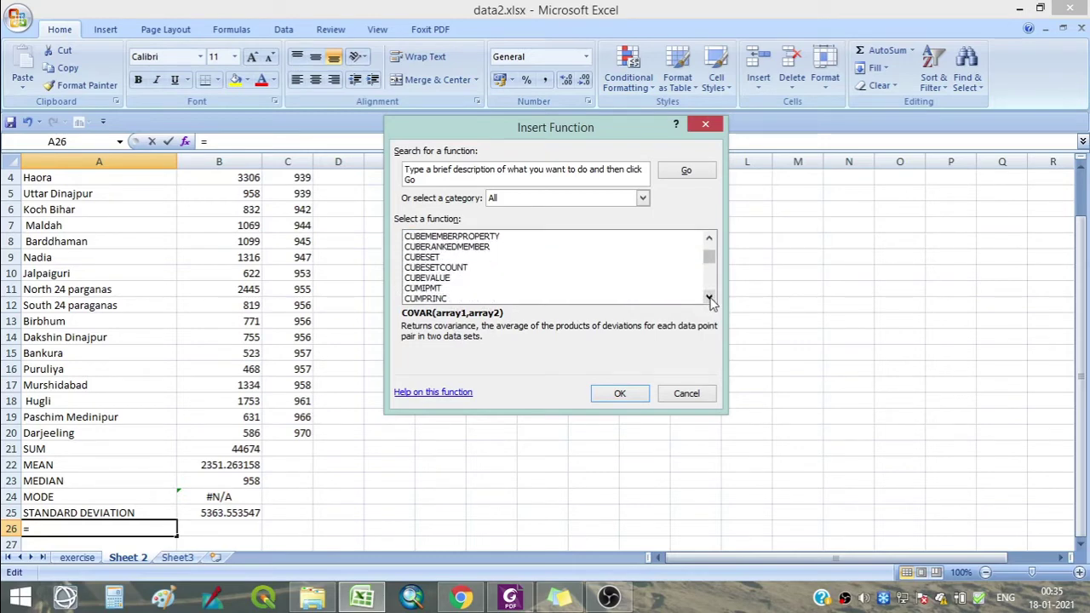
{"action": "left_click", "coordinate": [708, 297]}
{"action": "left_click", "coordinate": [708, 297]}
{"action": "left_click", "coordinate": [708, 297]}
{"action": "left_click", "coordinate": [708, 297]}
{"action": "left_click", "coordinate": [709, 297]}
{"action": "left_click", "coordinate": [708, 297]}
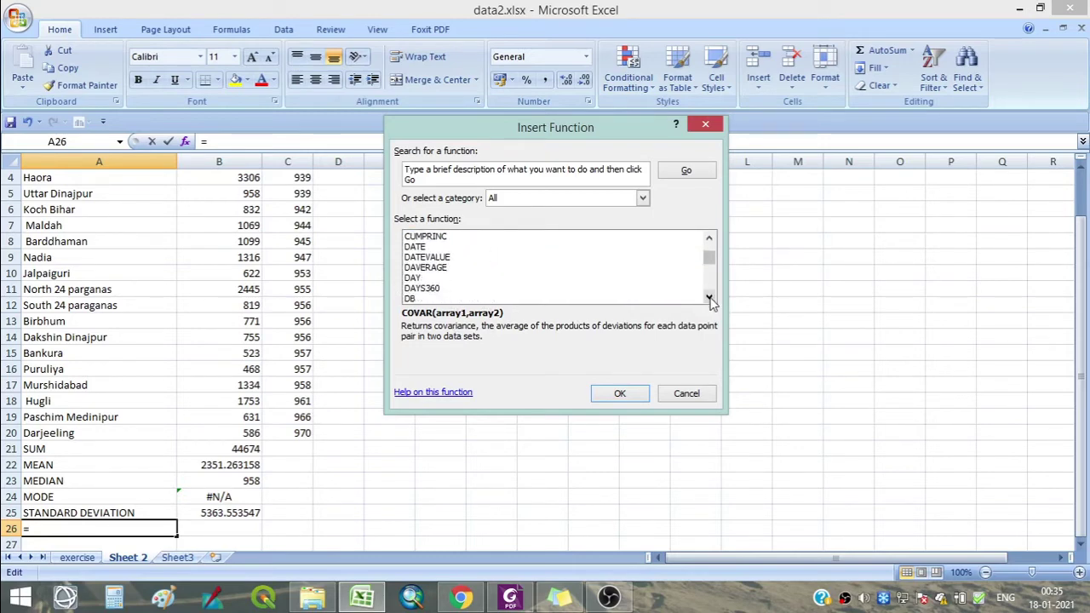
{"action": "left_click", "coordinate": [709, 297]}
{"action": "left_click", "coordinate": [709, 297]}
{"action": "left_click", "coordinate": [709, 297]}
{"action": "left_click", "coordinate": [708, 297]}
{"action": "left_click", "coordinate": [708, 297]}
{"action": "double_click", "coordinate": [709, 297]}
{"action": "left_click", "coordinate": [709, 298]}
{"action": "left_click", "coordinate": [709, 297]}
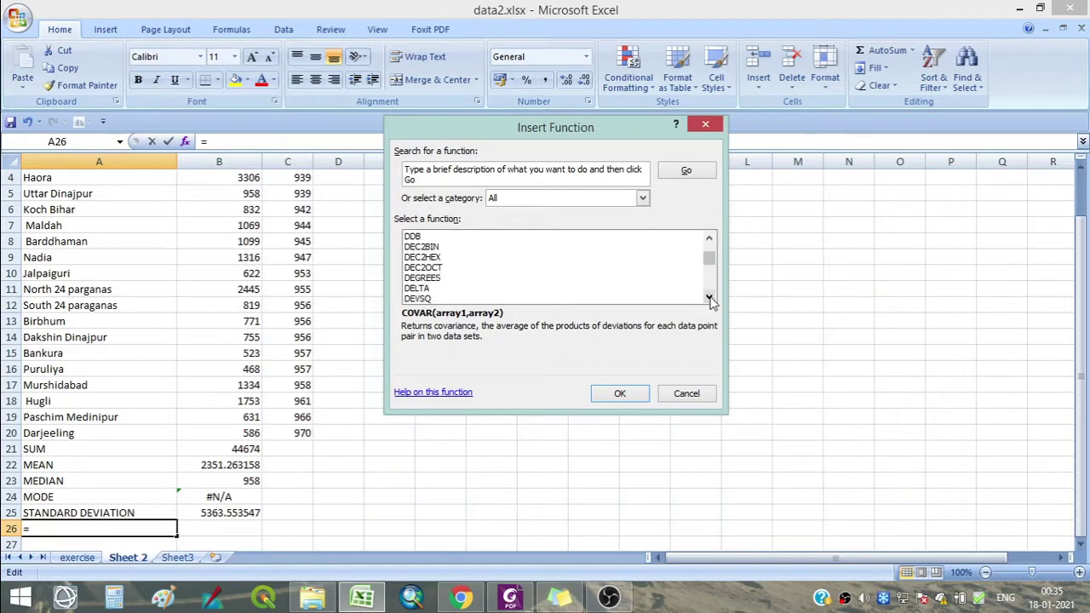
{"action": "left_click", "coordinate": [708, 297]}
{"action": "left_click", "coordinate": [708, 297]}
{"action": "left_click", "coordinate": [709, 298]}
{"action": "left_click", "coordinate": [708, 297]}
{"action": "left_click", "coordinate": [709, 297]}
{"action": "left_click", "coordinate": [708, 297]}
{"action": "left_click", "coordinate": [709, 297]}
{"action": "left_click", "coordinate": [708, 297]}
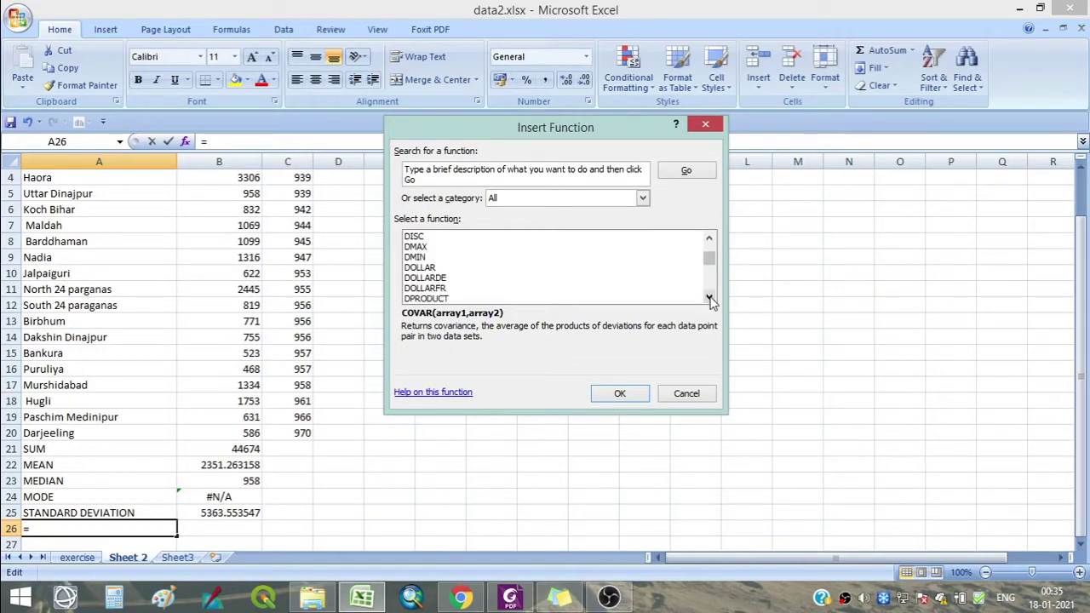
{"action": "left_click", "coordinate": [709, 297]}
{"action": "left_click", "coordinate": [709, 297]}
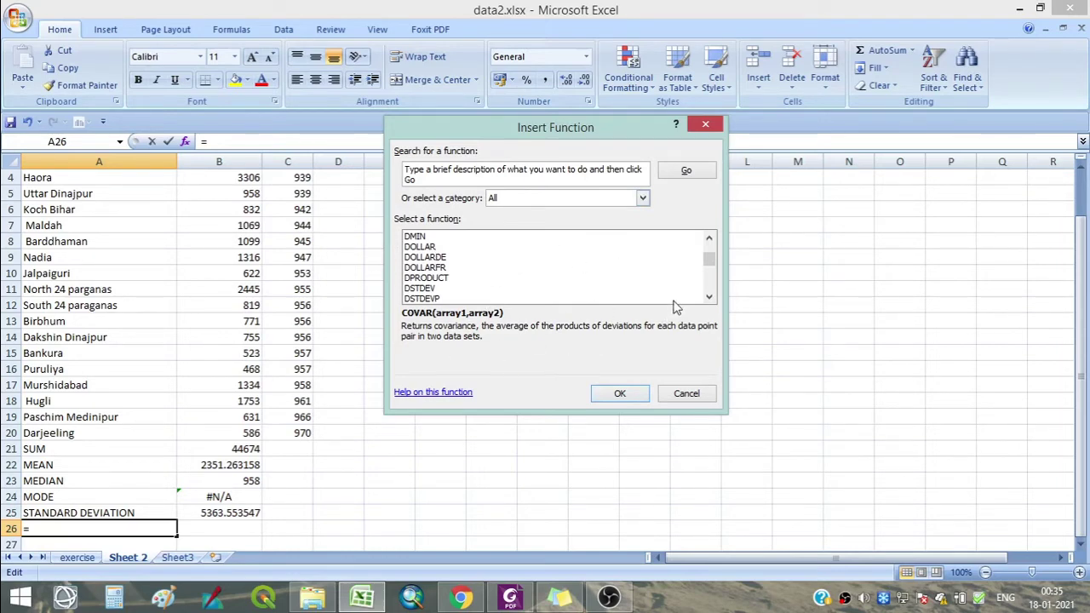
{"action": "left_click", "coordinate": [708, 298]}
{"action": "left_click", "coordinate": [708, 297]}
{"action": "left_click", "coordinate": [708, 297]}
{"action": "left_click", "coordinate": [708, 297]}
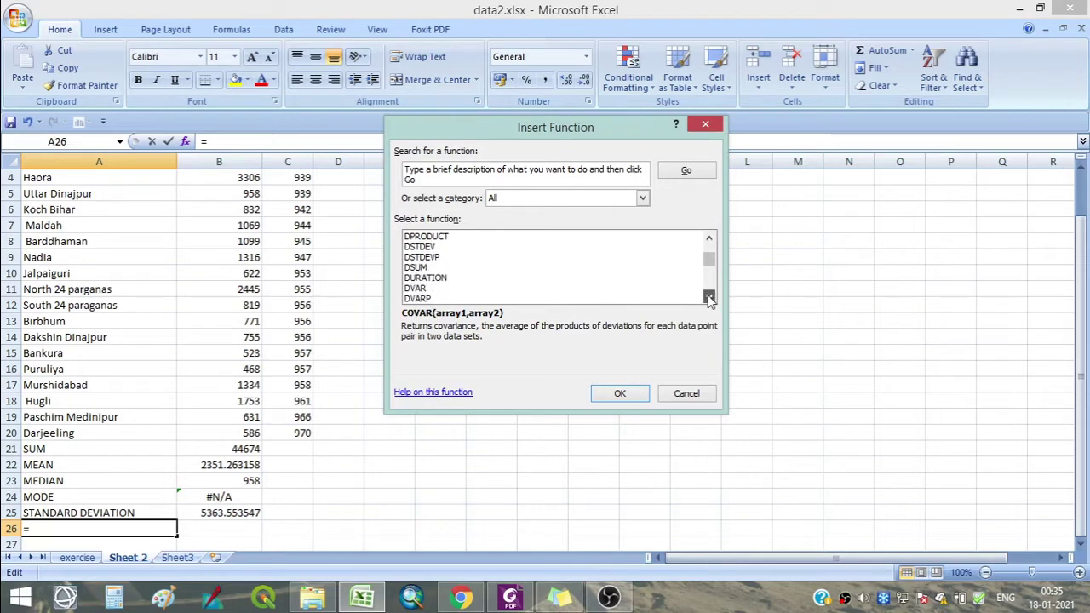
{"action": "left_click", "coordinate": [708, 297]}
{"action": "left_click", "coordinate": [709, 298]}
{"action": "left_click", "coordinate": [709, 297]}
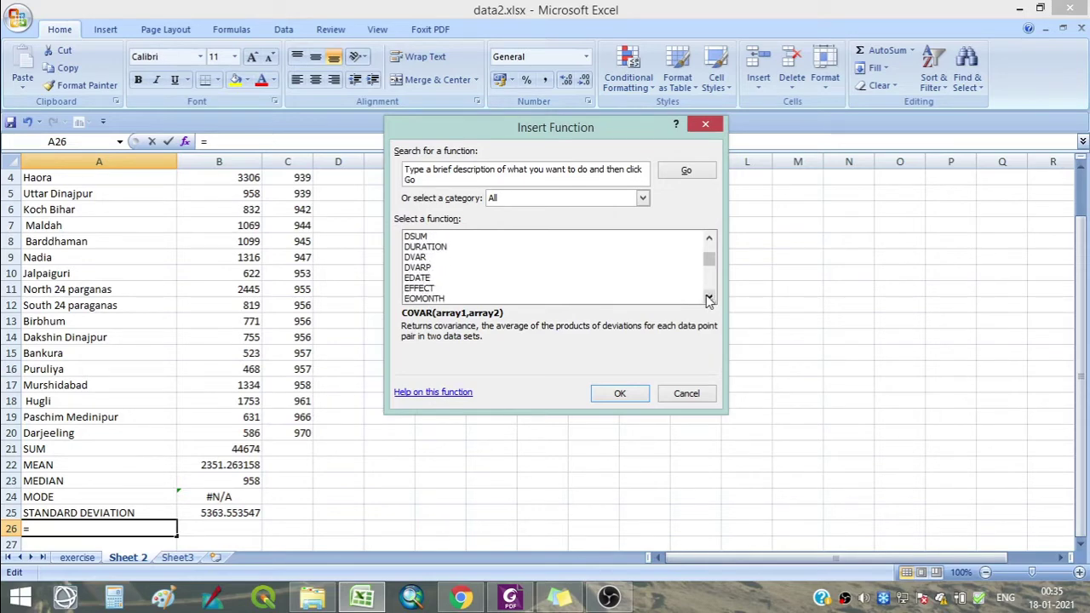
{"action": "left_click", "coordinate": [708, 299]}
{"action": "left_click", "coordinate": [709, 298]}
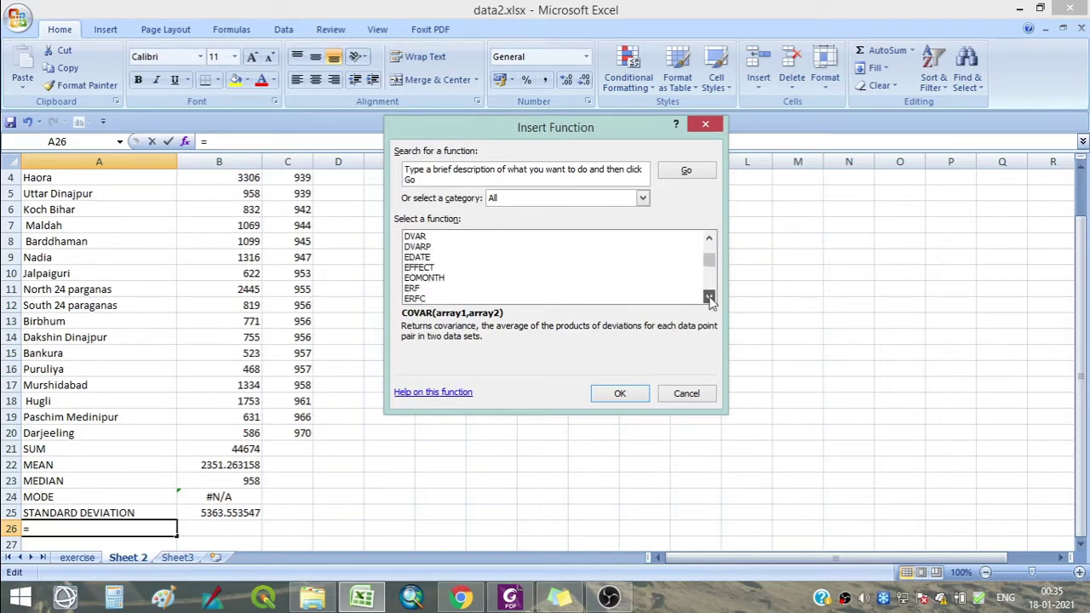
{"action": "left_click", "coordinate": [708, 297]}
{"action": "left_click", "coordinate": [709, 297]}
{"action": "left_click", "coordinate": [708, 297]}
{"action": "left_click", "coordinate": [708, 297]}
{"action": "left_click", "coordinate": [709, 297]}
{"action": "left_click", "coordinate": [708, 297]}
{"action": "left_click", "coordinate": [709, 298]}
{"action": "left_click", "coordinate": [708, 297]}
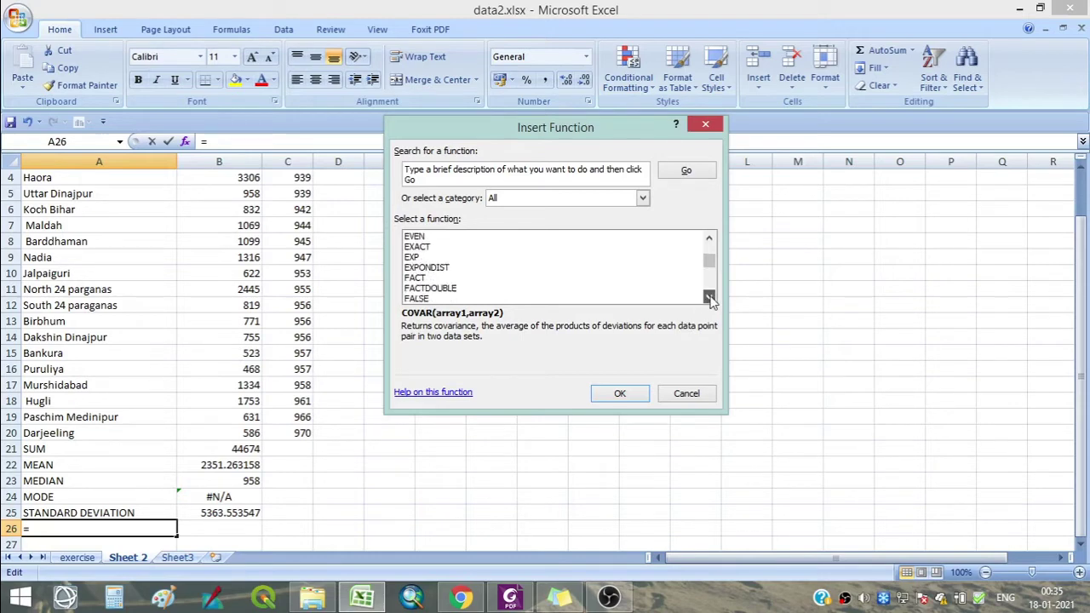
{"action": "left_click", "coordinate": [708, 297]}
{"action": "left_click", "coordinate": [709, 297]}
{"action": "left_click", "coordinate": [708, 298]}
{"action": "left_click", "coordinate": [708, 297]}
{"action": "left_click", "coordinate": [708, 297]}
{"action": "left_click", "coordinate": [708, 297]}
{"action": "left_click", "coordinate": [709, 297]}
{"action": "left_click", "coordinate": [709, 297]}
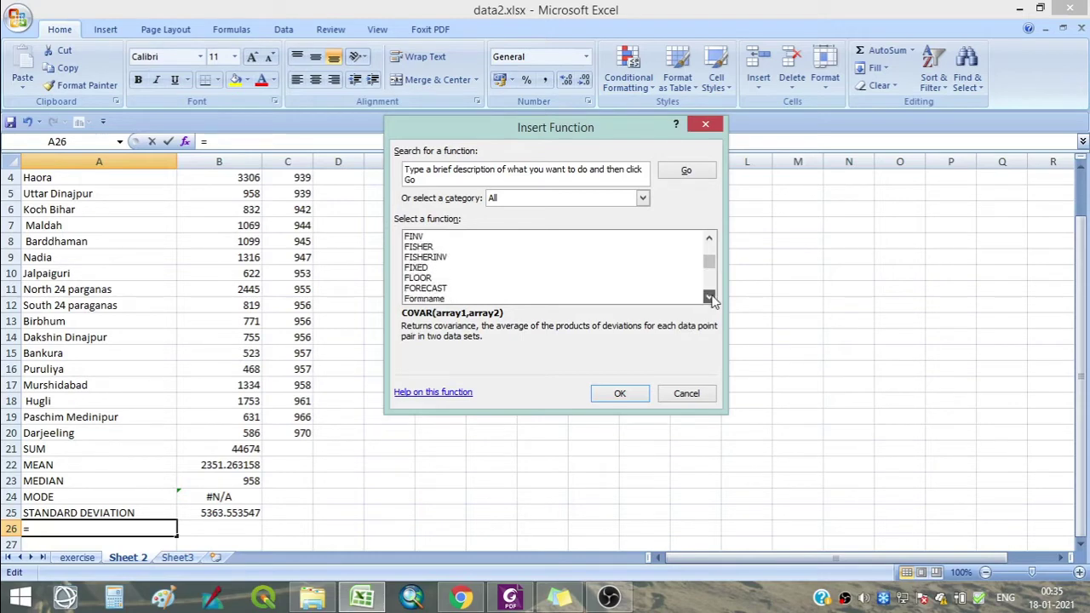
{"action": "left_click", "coordinate": [708, 298]}
{"action": "left_click", "coordinate": [709, 297]}
{"action": "left_click", "coordinate": [709, 298]}
{"action": "left_click", "coordinate": [708, 297]}
{"action": "left_click", "coordinate": [709, 297]}
{"action": "left_click", "coordinate": [708, 297]}
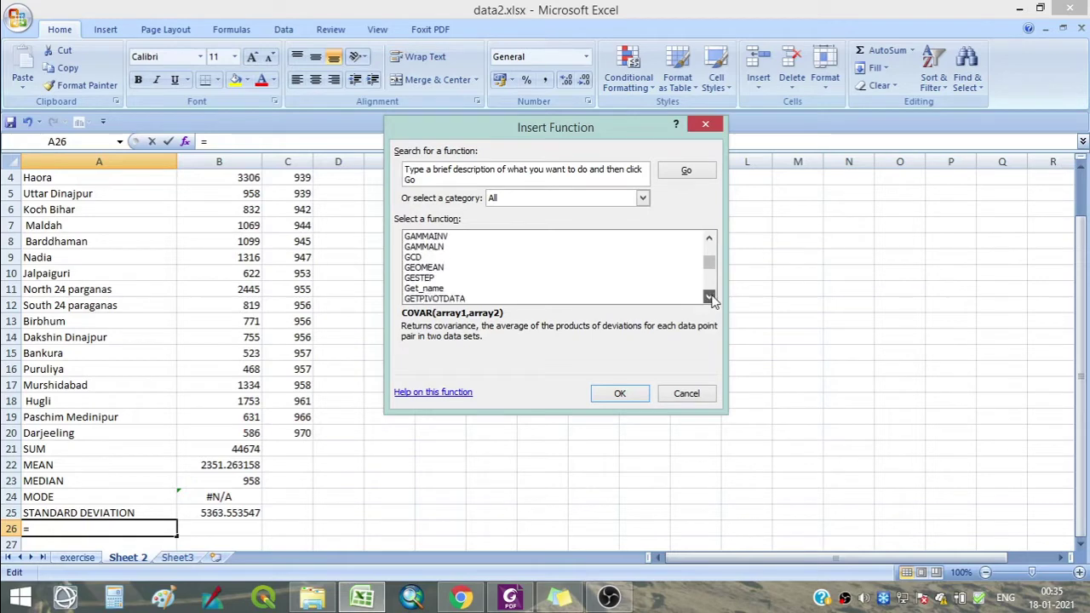
{"action": "left_click", "coordinate": [708, 297]}
{"action": "left_click", "coordinate": [709, 298]}
{"action": "left_click", "coordinate": [709, 297]}
{"action": "left_click", "coordinate": [708, 297]}
{"action": "left_click", "coordinate": [709, 297]}
{"action": "left_click", "coordinate": [709, 297]}
{"action": "left_click", "coordinate": [709, 297]}
{"action": "left_click", "coordinate": [708, 297]}
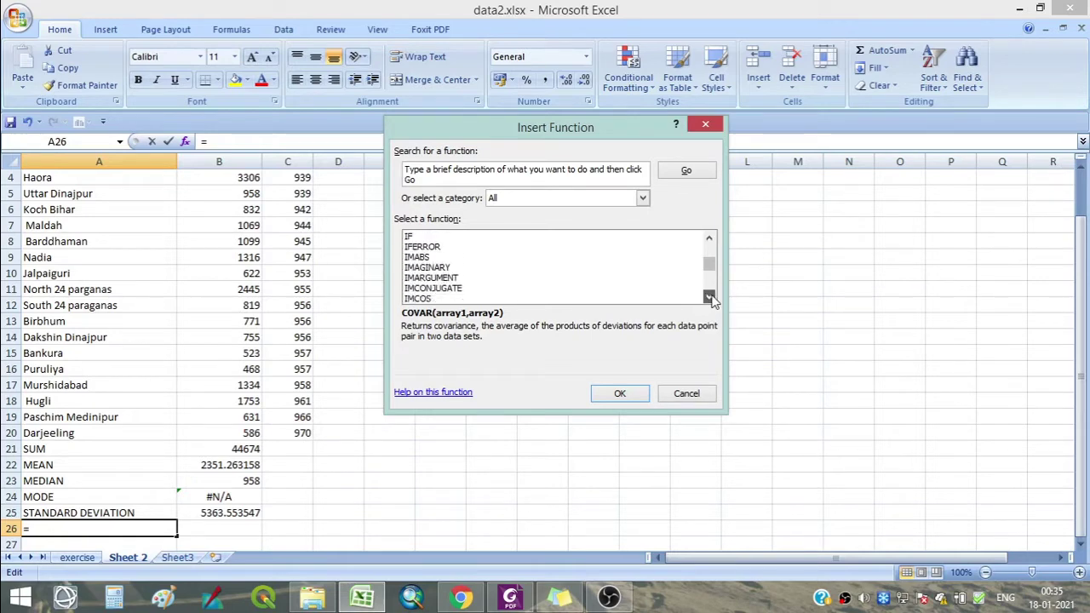
{"action": "left_click", "coordinate": [708, 297]}
{"action": "left_click", "coordinate": [709, 298]}
{"action": "left_click", "coordinate": [709, 297]}
{"action": "left_click", "coordinate": [708, 297]}
{"action": "left_click", "coordinate": [709, 297]}
{"action": "left_click", "coordinate": [708, 297]}
{"action": "left_click", "coordinate": [708, 297]}
{"action": "left_click", "coordinate": [709, 297]}
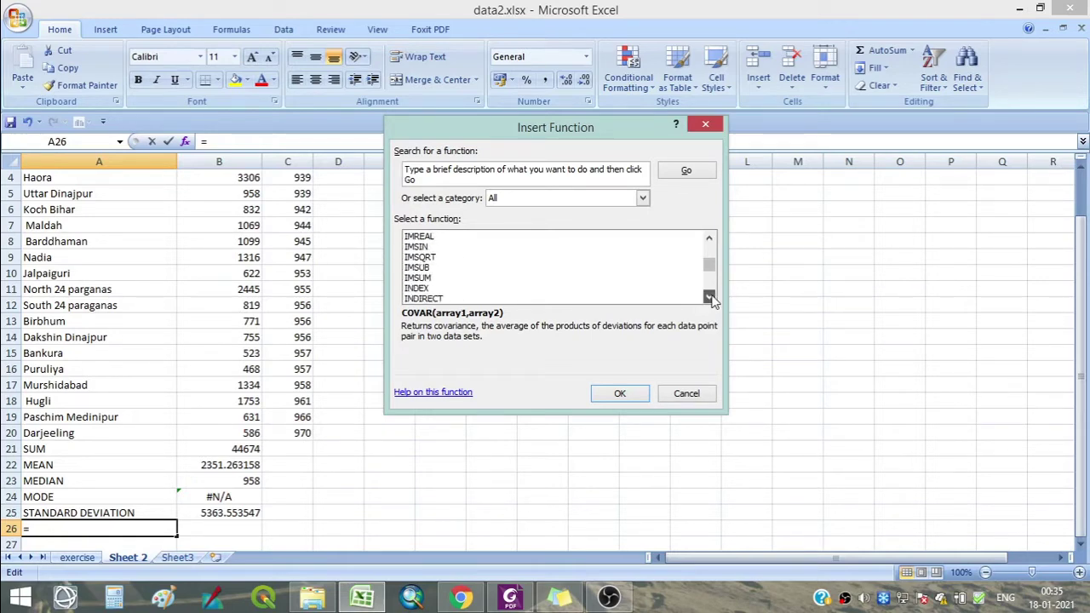
{"action": "left_click", "coordinate": [708, 297]}
{"action": "left_click", "coordinate": [708, 297]}
{"action": "left_click", "coordinate": [709, 297]}
{"action": "left_click", "coordinate": [708, 297]}
{"action": "left_click", "coordinate": [709, 297]}
{"action": "left_click", "coordinate": [708, 297]}
{"action": "left_click", "coordinate": [708, 297]}
{"action": "left_click", "coordinate": [709, 297]}
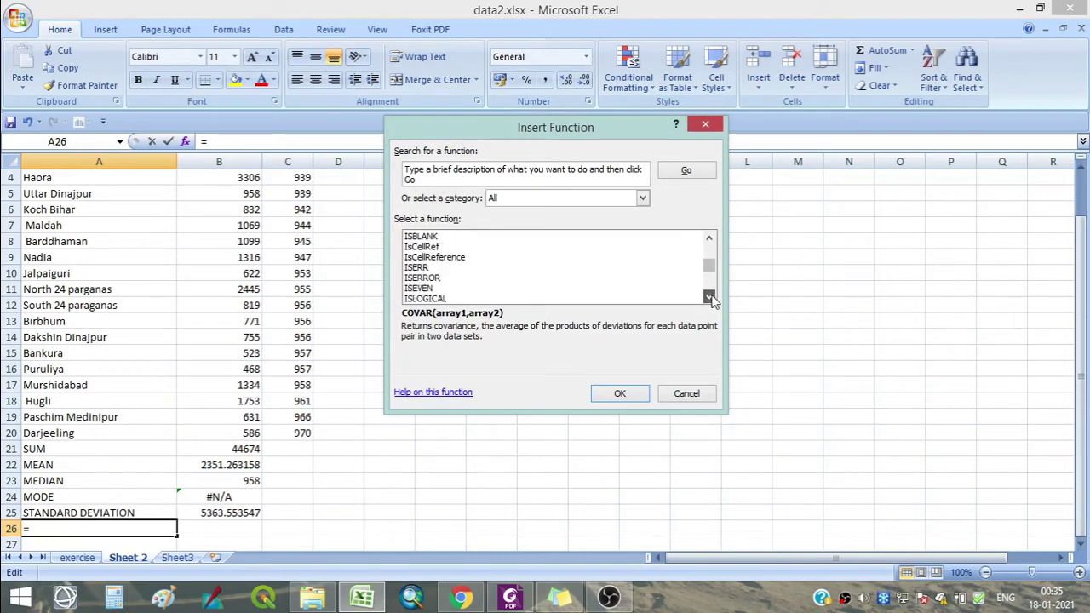
{"action": "left_click", "coordinate": [709, 297]}
{"action": "left_click", "coordinate": [708, 297]}
{"action": "left_click", "coordinate": [708, 297]}
{"action": "left_click", "coordinate": [709, 297]}
{"action": "left_click", "coordinate": [709, 298]}
{"action": "left_click", "coordinate": [709, 298]}
{"action": "left_click", "coordinate": [708, 297]}
{"action": "left_click", "coordinate": [708, 297]}
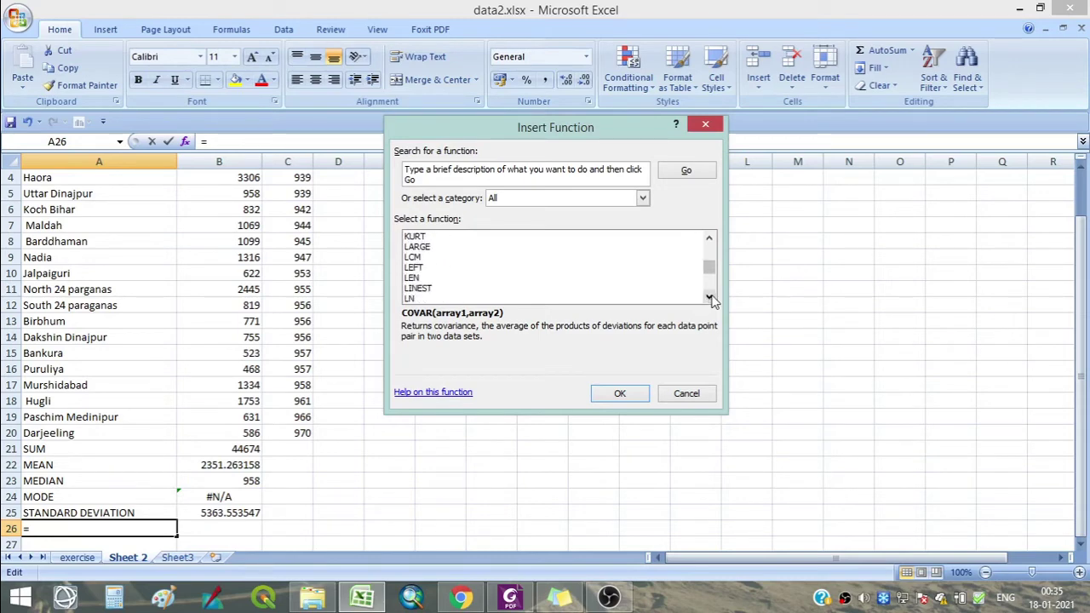
{"action": "left_click_drag", "start_coordinate": [712, 273], "coordinate": [712, 295]}
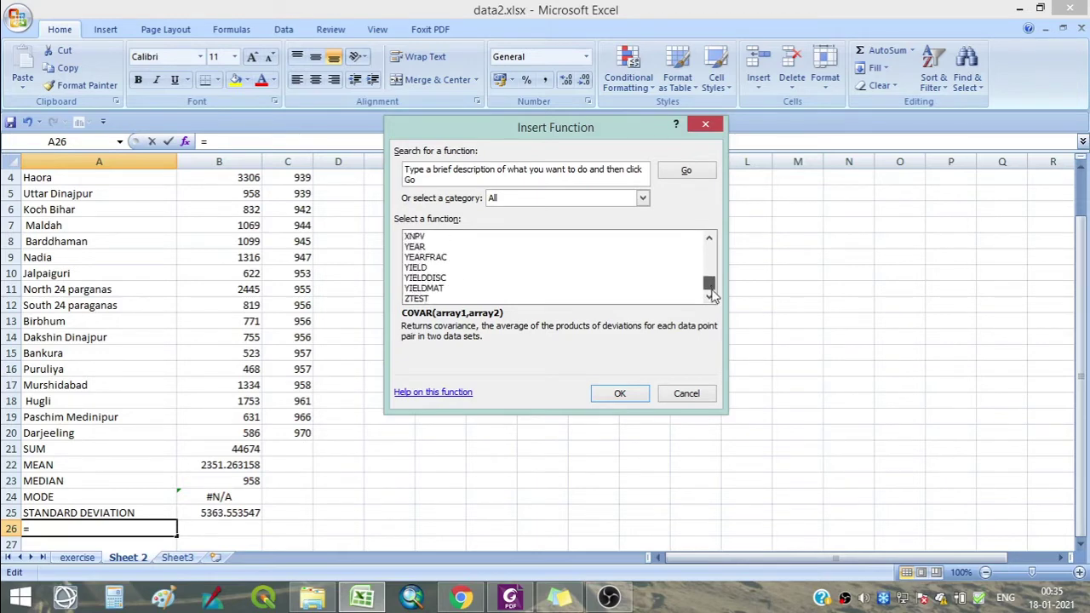
{"action": "left_click", "coordinate": [706, 125]}
- Start a QUARTILE formula in B26 over the density values B2:B20
{"action": "scroll", "coordinate": [404, 416], "scroll_direction": "up", "scroll_amount": 1}
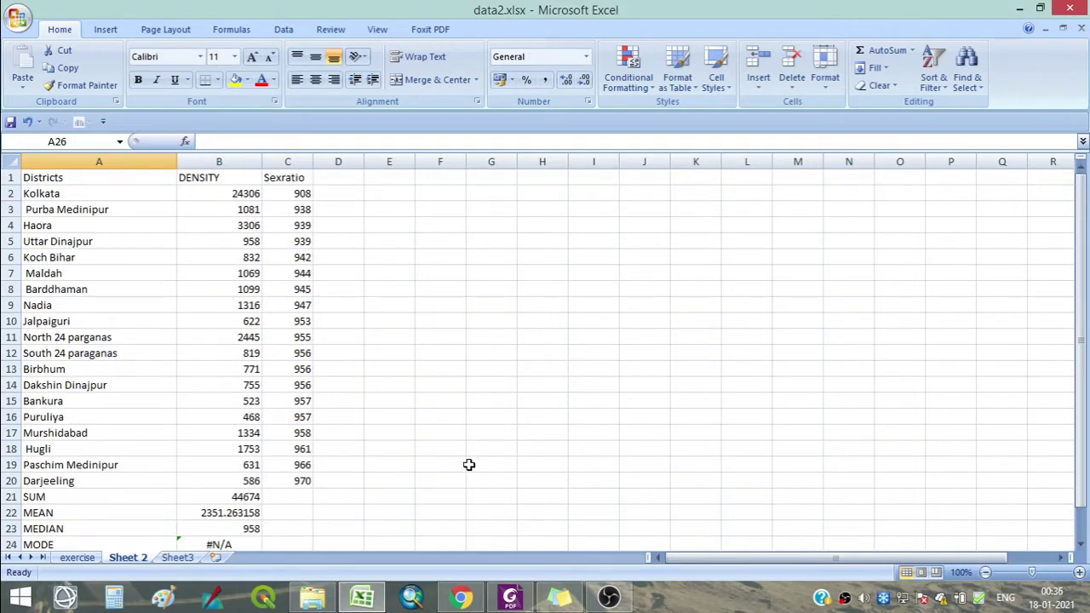
{"action": "scroll", "coordinate": [469, 465], "scroll_direction": "down", "scroll_amount": 1}
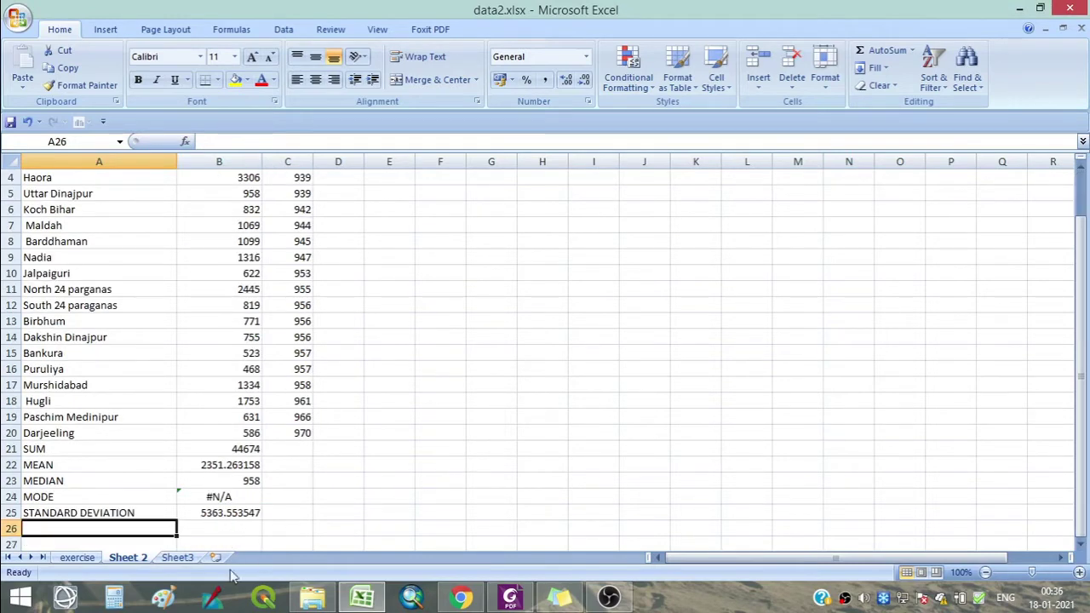
{"action": "left_click", "coordinate": [230, 528]}
{"action": "type", "text": "="}
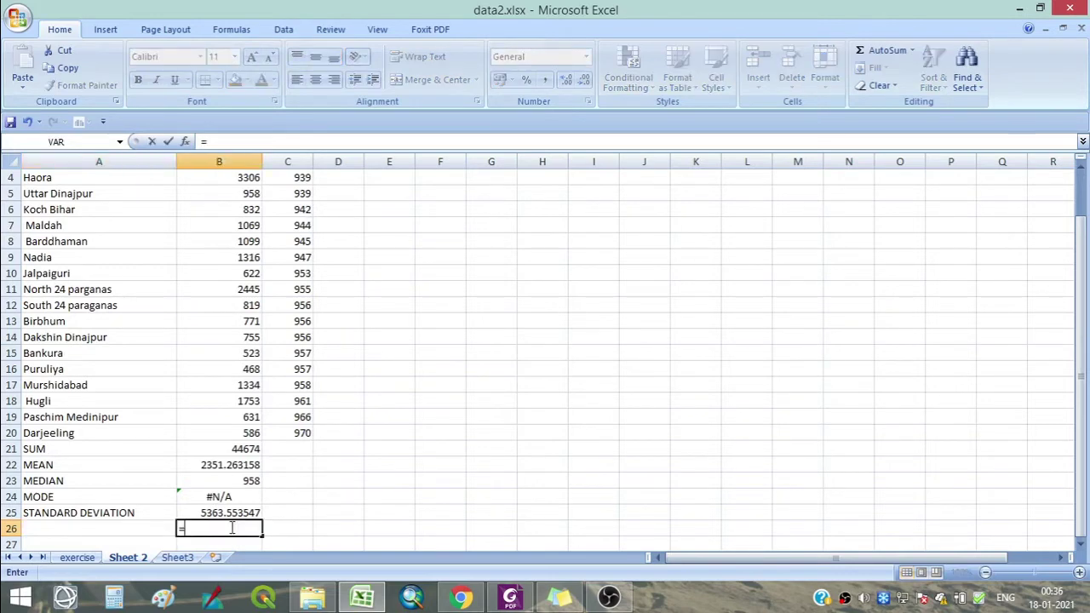
{"action": "type", "text": "Q"}
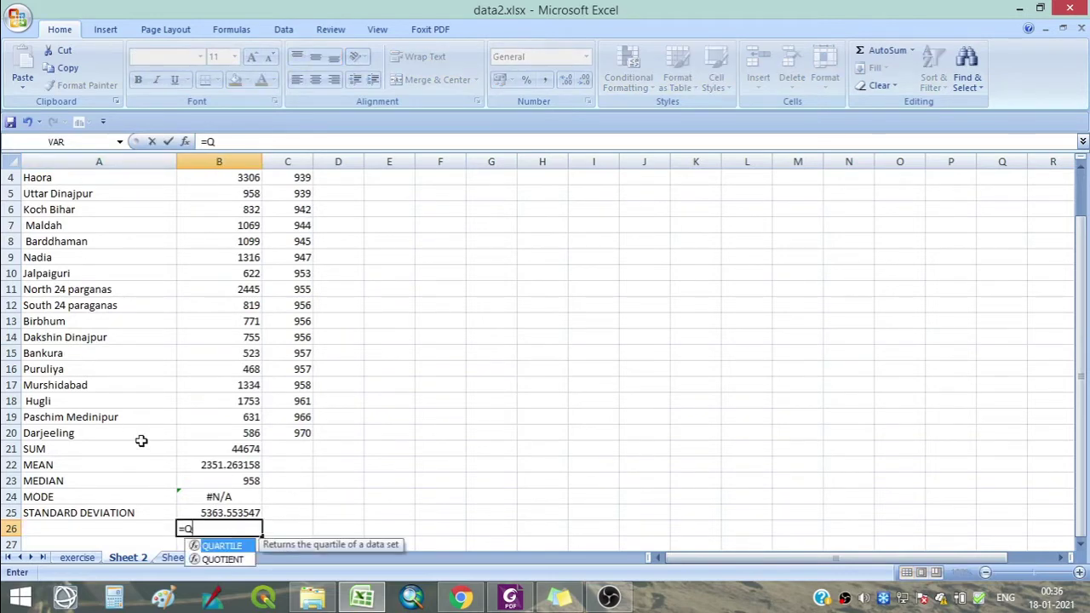
{"action": "double_click", "coordinate": [232, 545]}
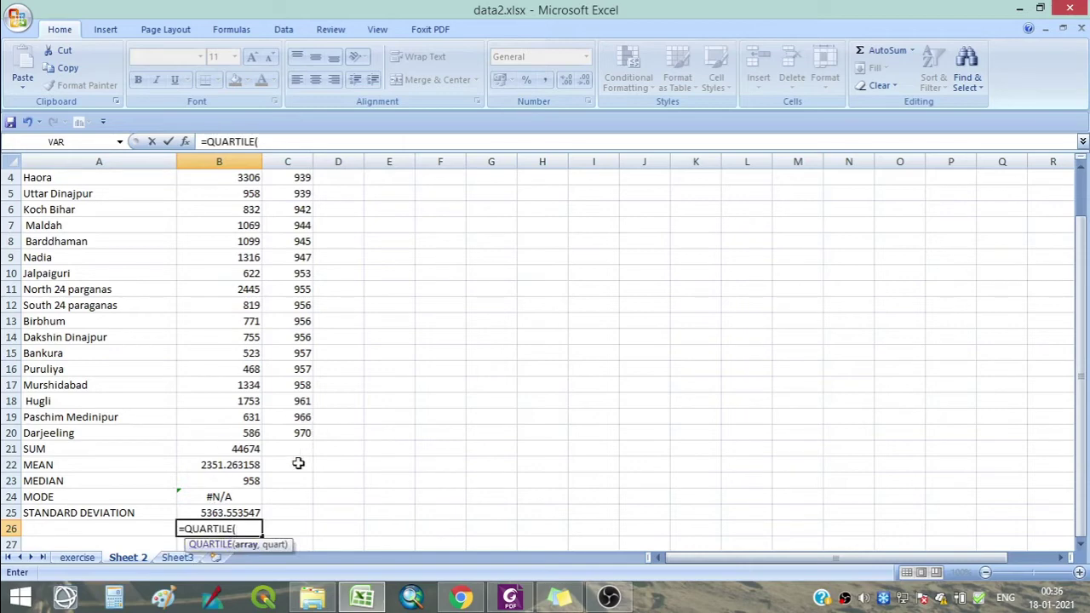
{"action": "scroll", "coordinate": [294, 460], "scroll_direction": "up", "scroll_amount": 1}
{"action": "left_click_drag", "start_coordinate": [218, 194], "coordinate": [227, 477]}
{"action": "scroll", "coordinate": [246, 464], "scroll_direction": "down", "scroll_amount": 1}
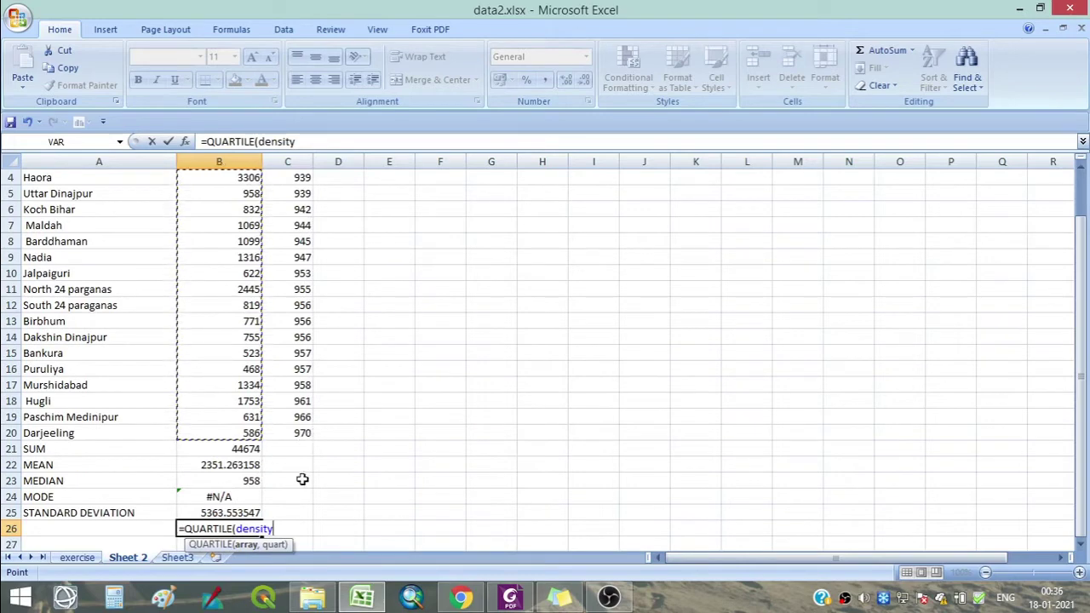
{"action": "type", "text": ",1\""}
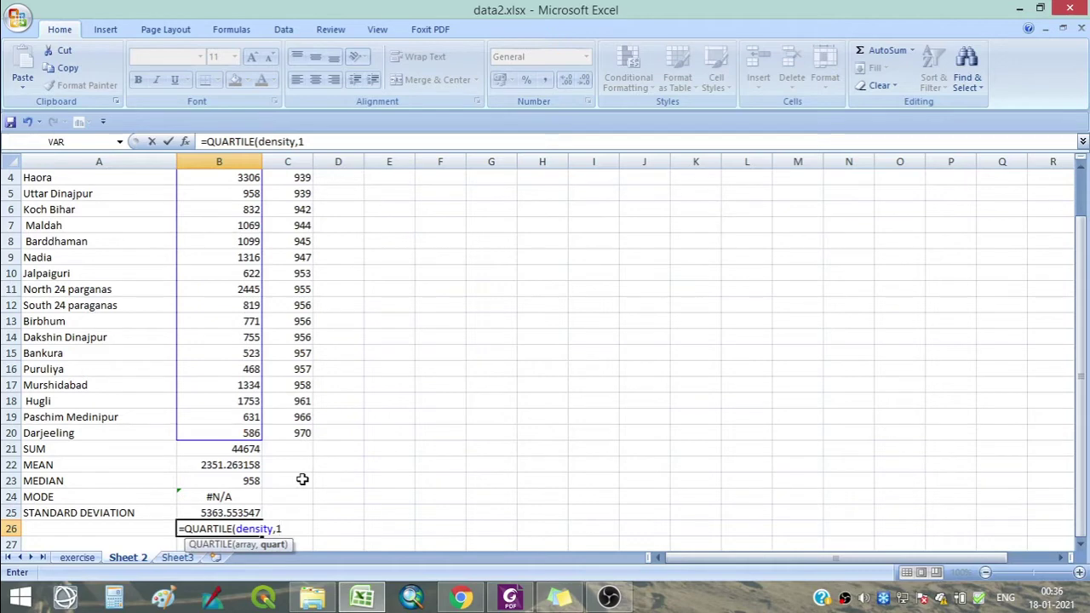
- Complete B26 as =QUARTILE(density,"1"), giving a first quartile of 693
{"action": "left_click", "coordinate": [279, 529]}
{"action": "mouse_move", "coordinate": [510, 596]}
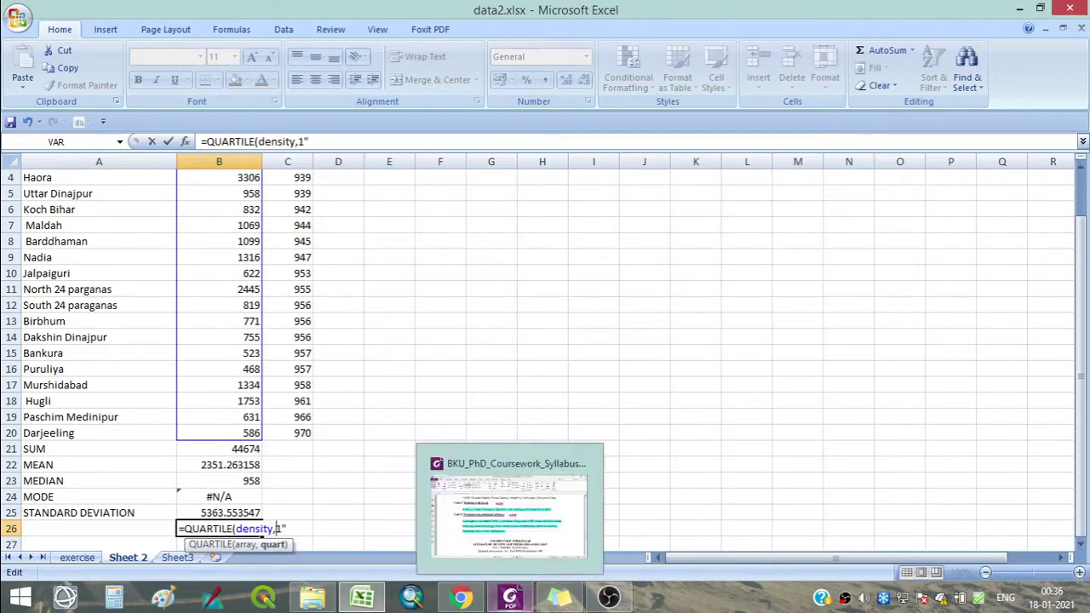
{"action": "type", "text": "\""}
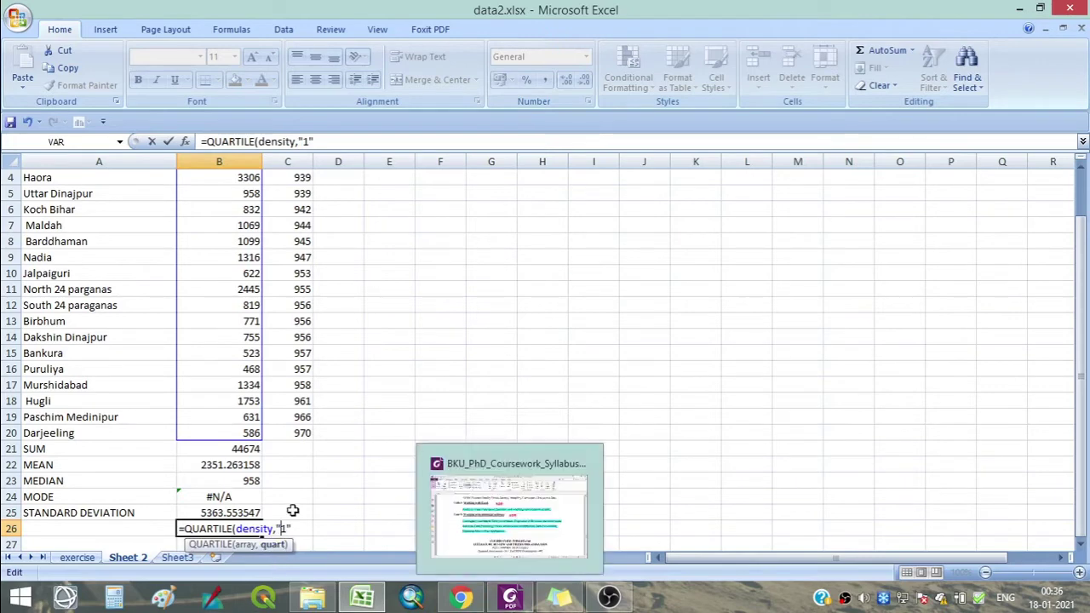
{"action": "key", "text": "End"}
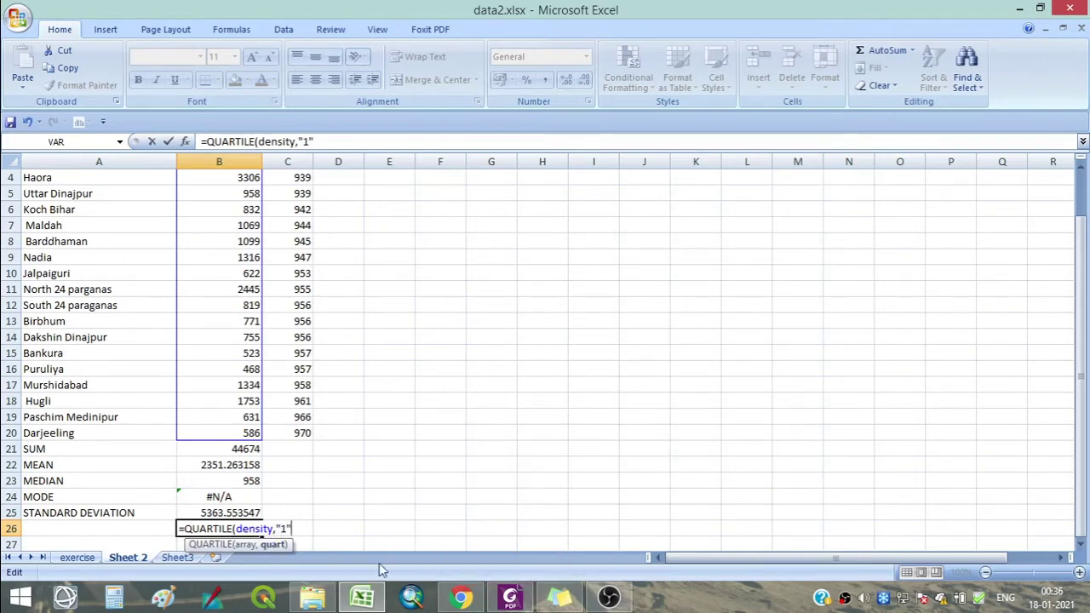
{"action": "type", "text": ")"}
{"action": "key", "text": "Return"}
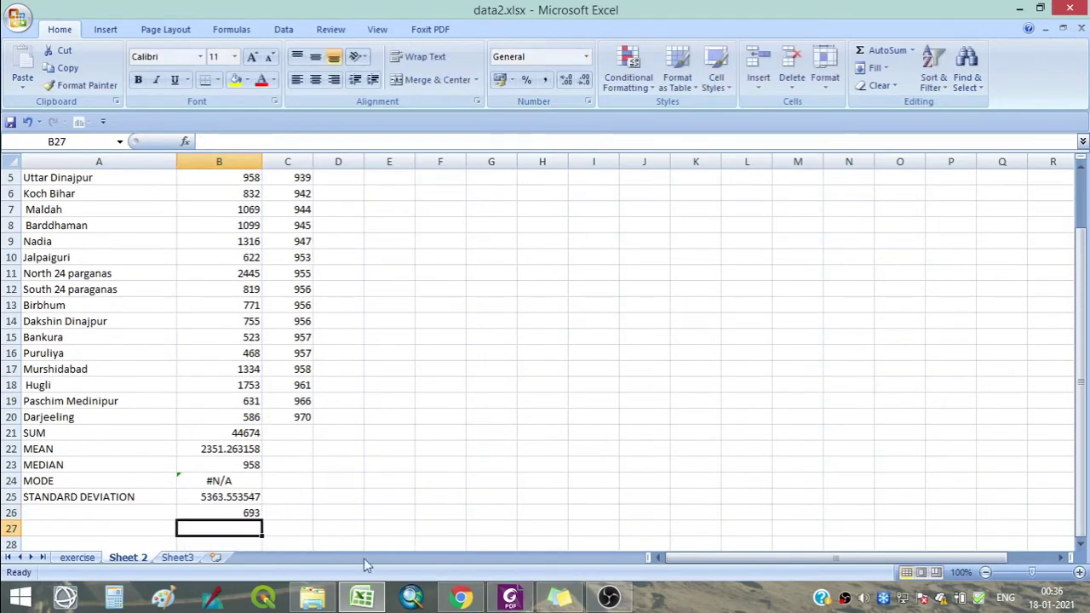
- Change B26's formula to =QUARTILE(density,"2"), returning 958
{"action": "left_click", "coordinate": [224, 512]}
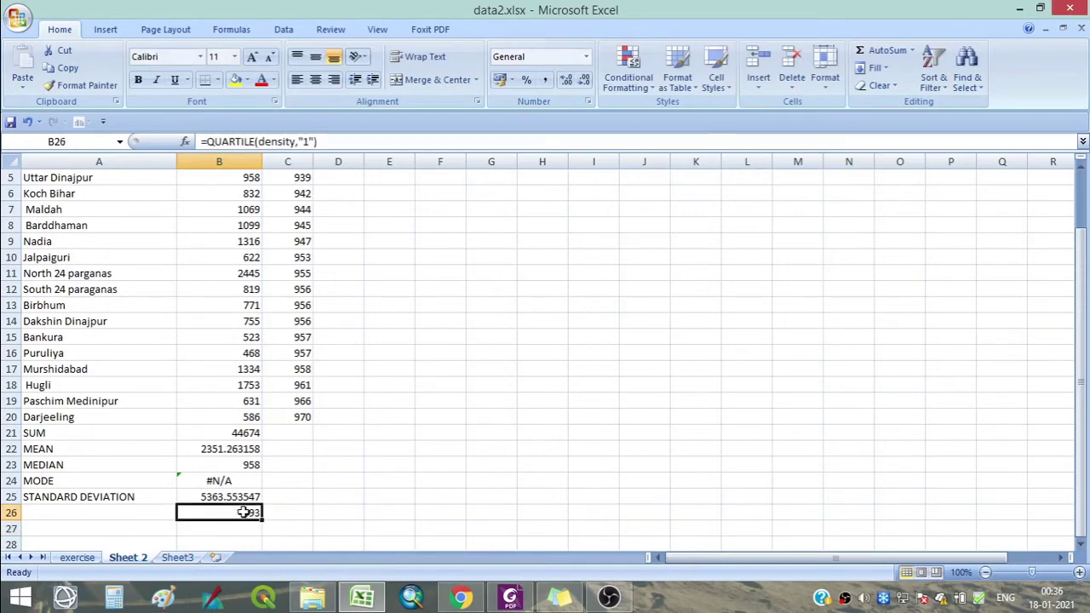
{"action": "left_click", "coordinate": [306, 141]}
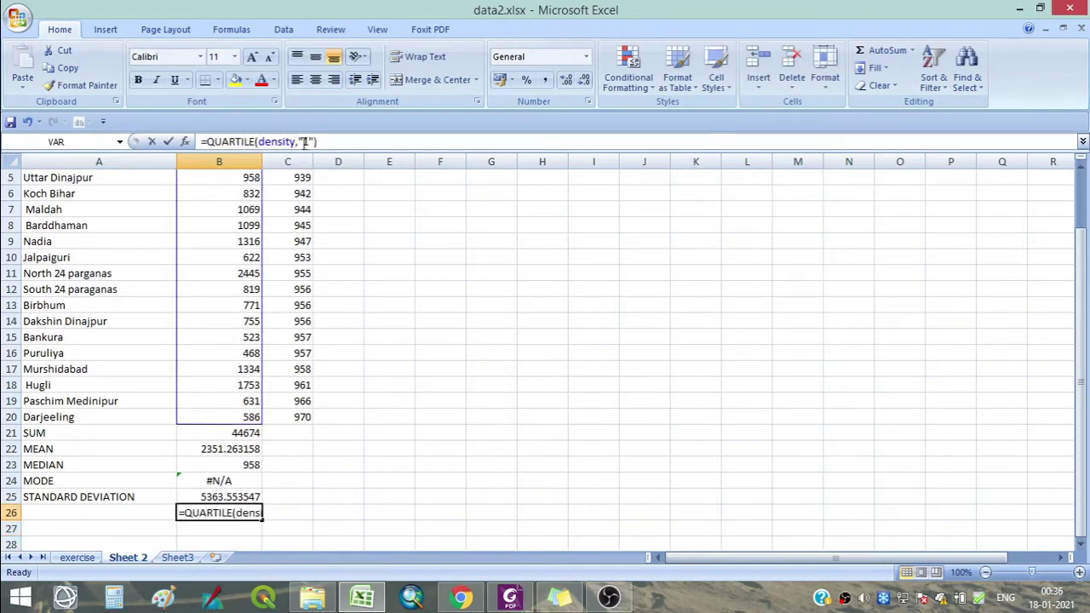
{"action": "type", "text": "2"}
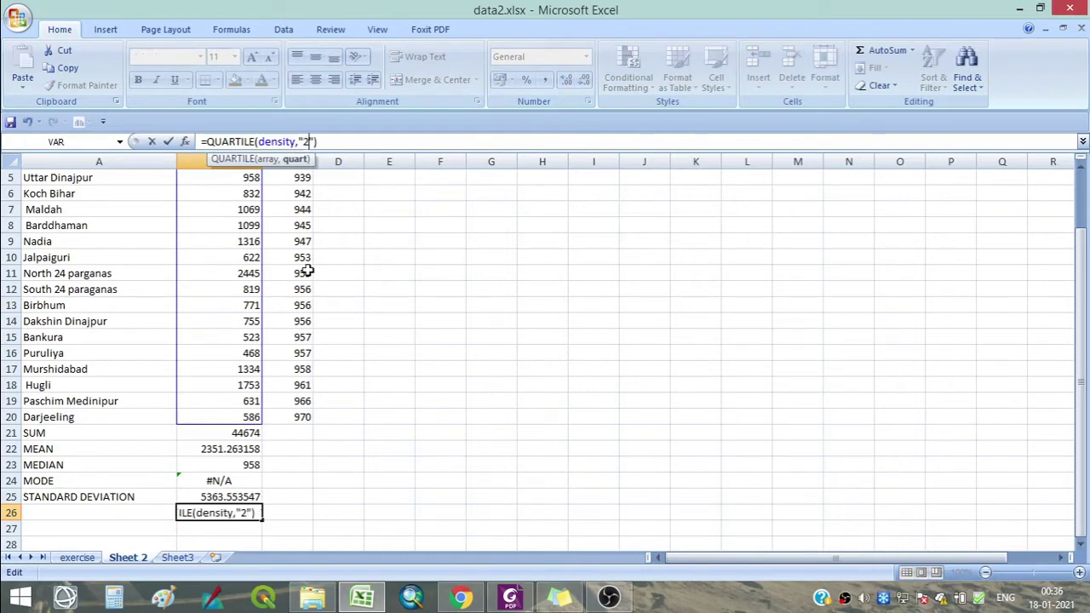
{"action": "key", "text": "Return"}
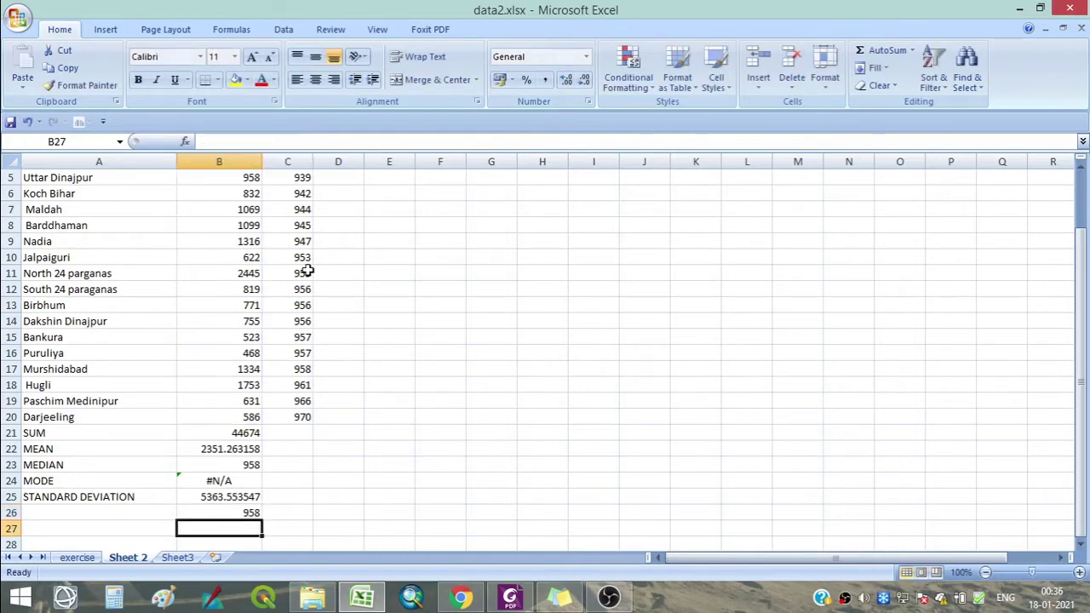
{"action": "left_click", "coordinate": [231, 512]}
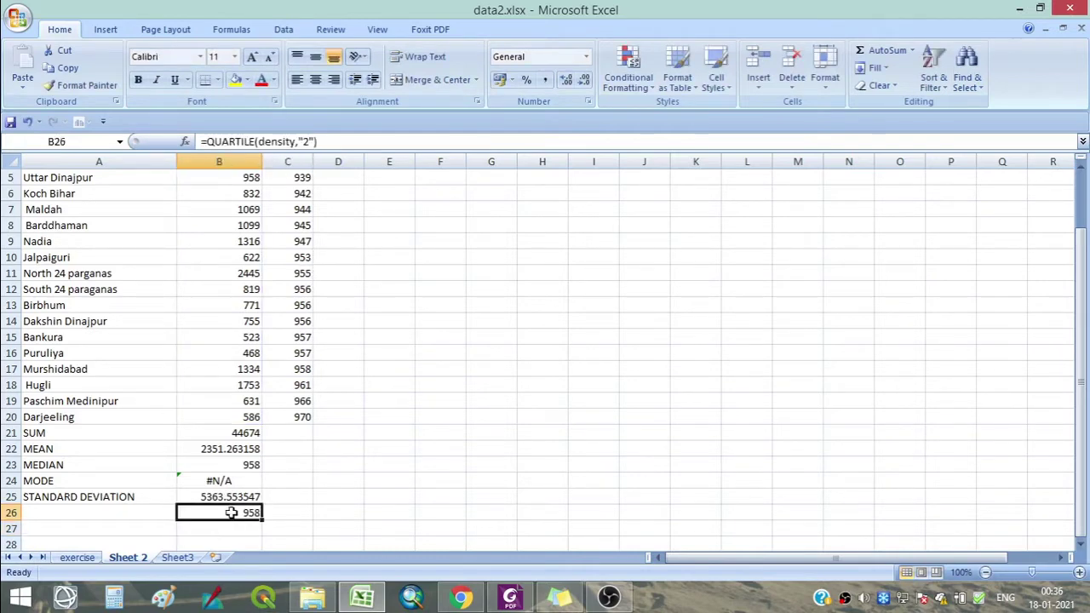
- Label A26 QUARTILE and compare its result with the MEDIAN formula in B23
{"action": "left_click", "coordinate": [60, 516]}
{"action": "type", "text": "QUARTILE"}
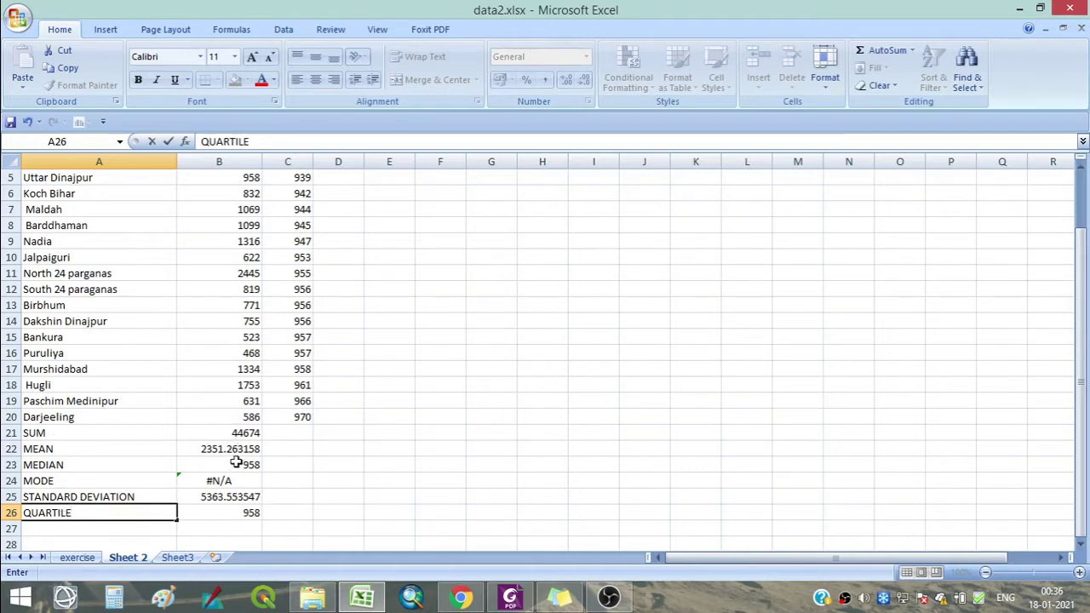
{"action": "key", "text": "BackSpace"}
{"action": "key", "text": "BackSpace"}
{"action": "key", "text": "BackSpace"}
{"action": "left_click", "coordinate": [237, 530]}
{"action": "left_click", "coordinate": [242, 511]}
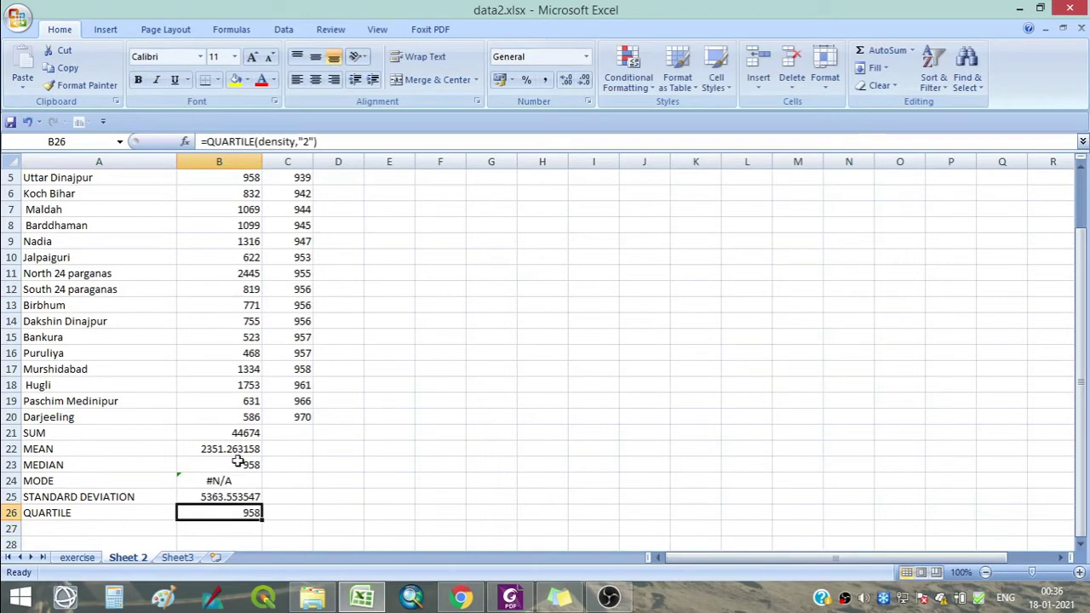
{"action": "left_click", "coordinate": [242, 465]}
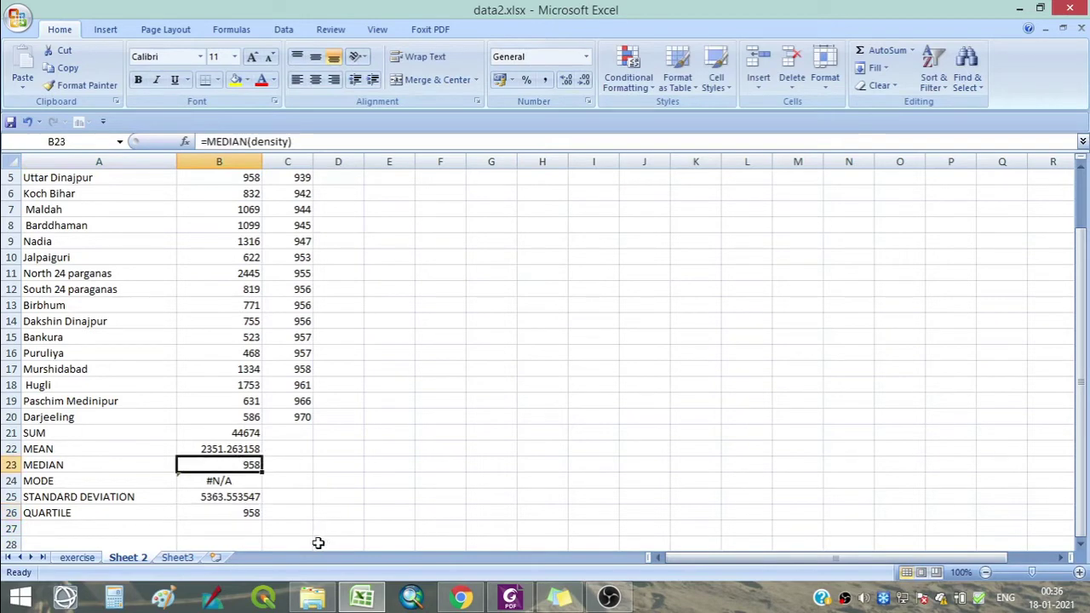
{"action": "scroll", "coordinate": [318, 543], "scroll_direction": "up", "scroll_amount": 2}
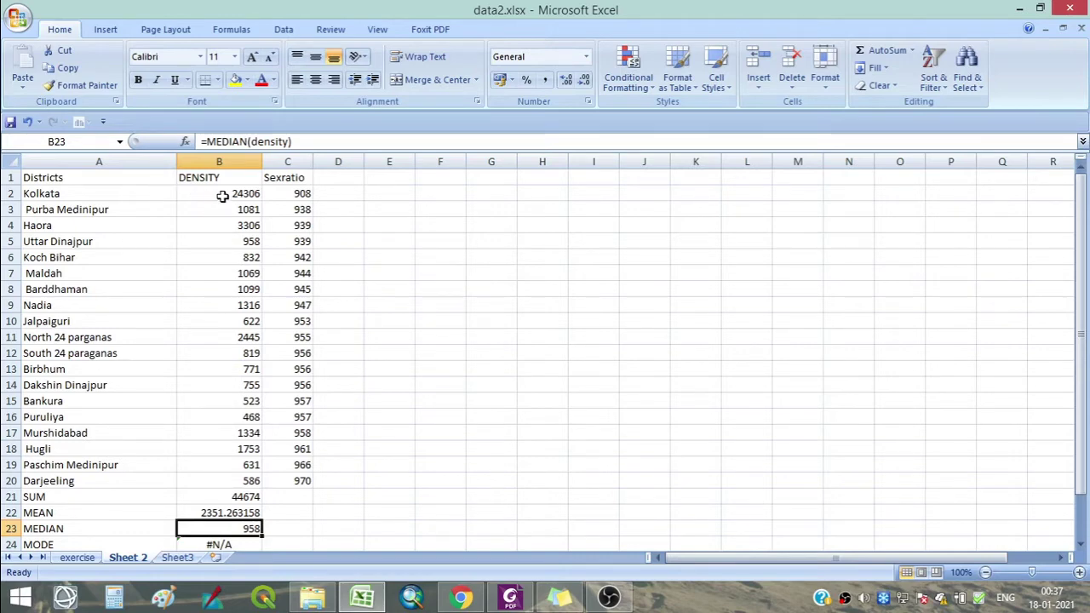
- Insert a basic line chart of the density values B2:B20 from the Insert Chart dialog
{"action": "left_click_drag", "start_coordinate": [221, 195], "coordinate": [217, 478]}
{"action": "left_click", "coordinate": [98, 31]}
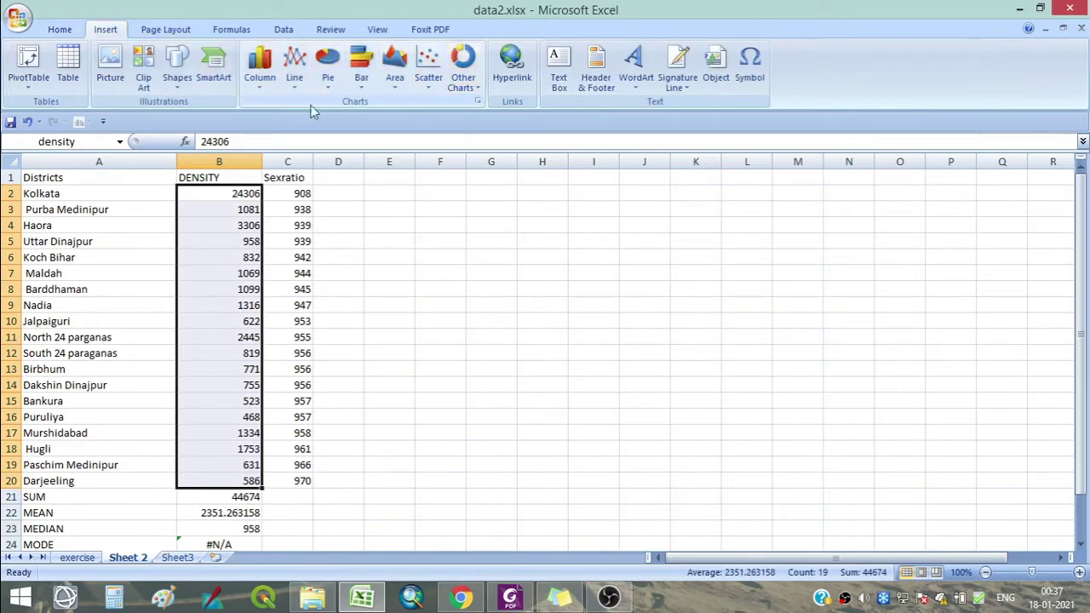
{"action": "left_click", "coordinate": [478, 100]}
{"action": "scroll", "coordinate": [426, 337], "scroll_direction": "down", "scroll_amount": 10}
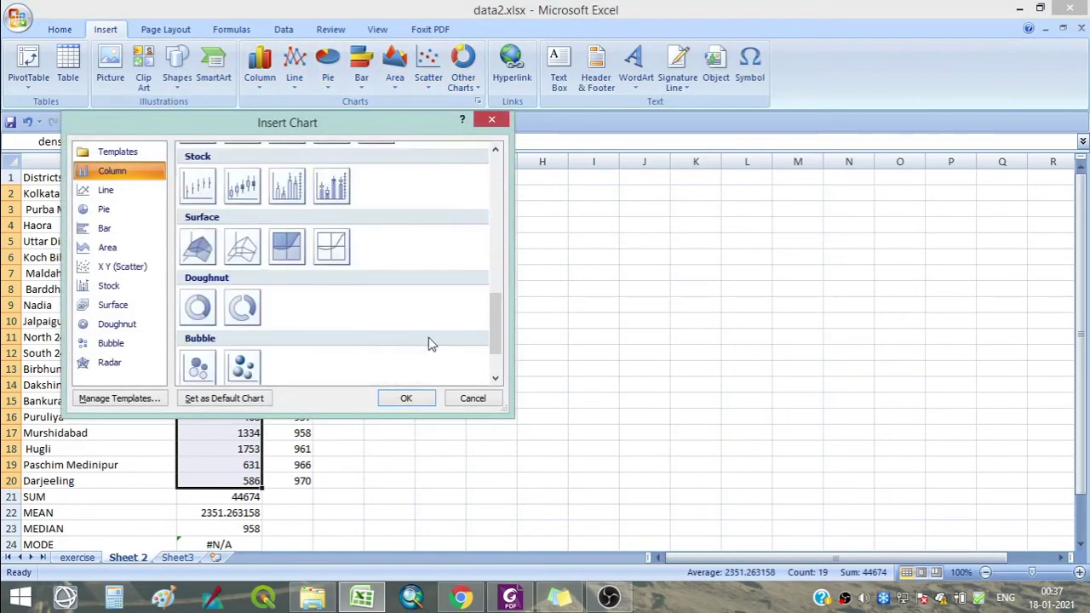
{"action": "scroll", "coordinate": [428, 339], "scroll_direction": "up", "scroll_amount": 10}
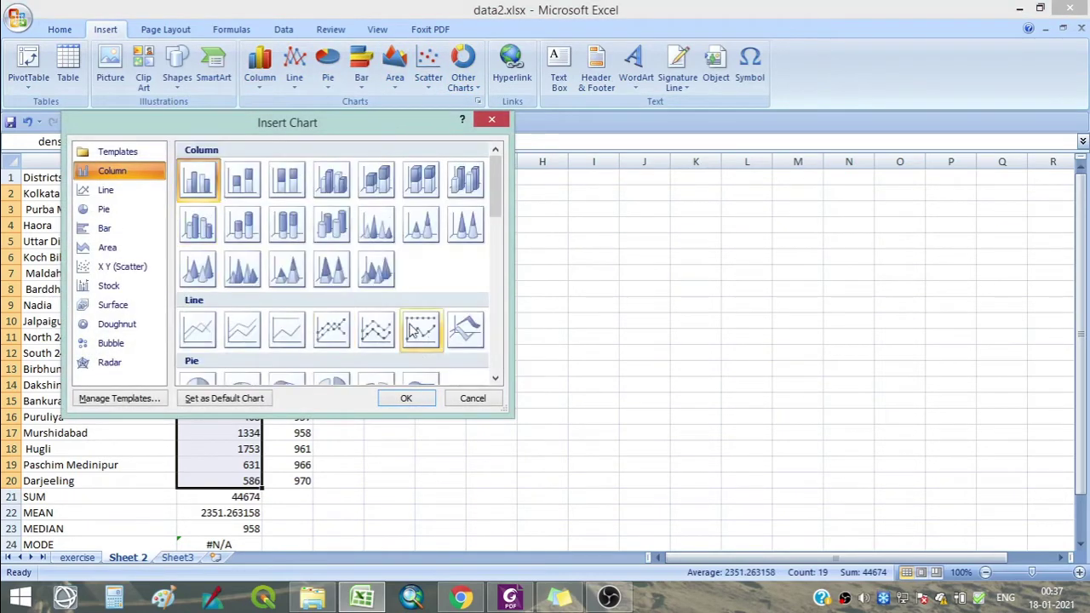
{"action": "scroll", "coordinate": [413, 332], "scroll_direction": "down", "scroll_amount": 3}
{"action": "left_click", "coordinate": [216, 200]}
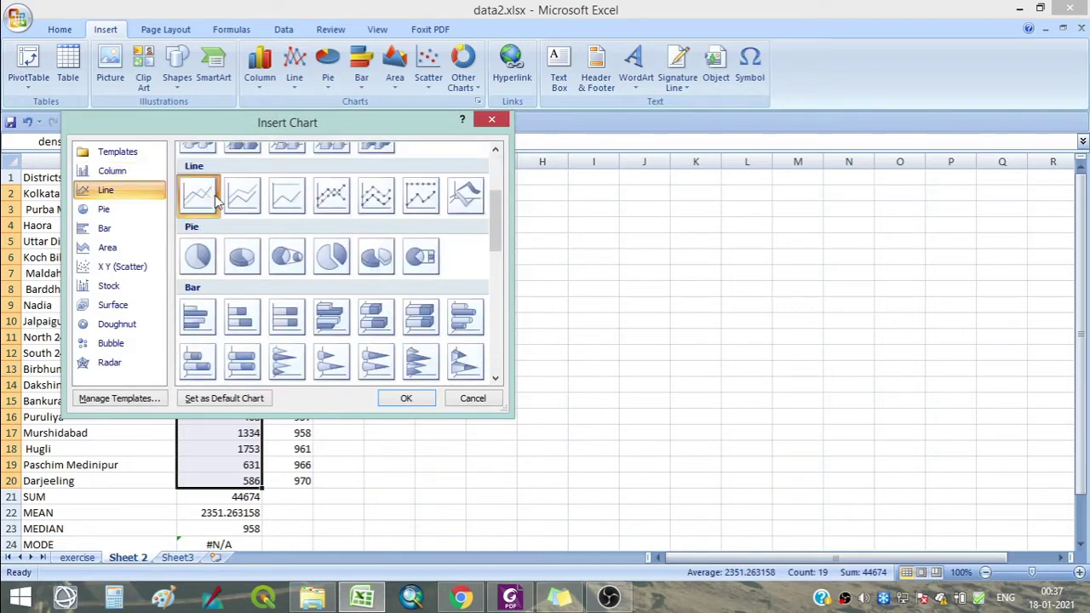
{"action": "left_click", "coordinate": [408, 399]}
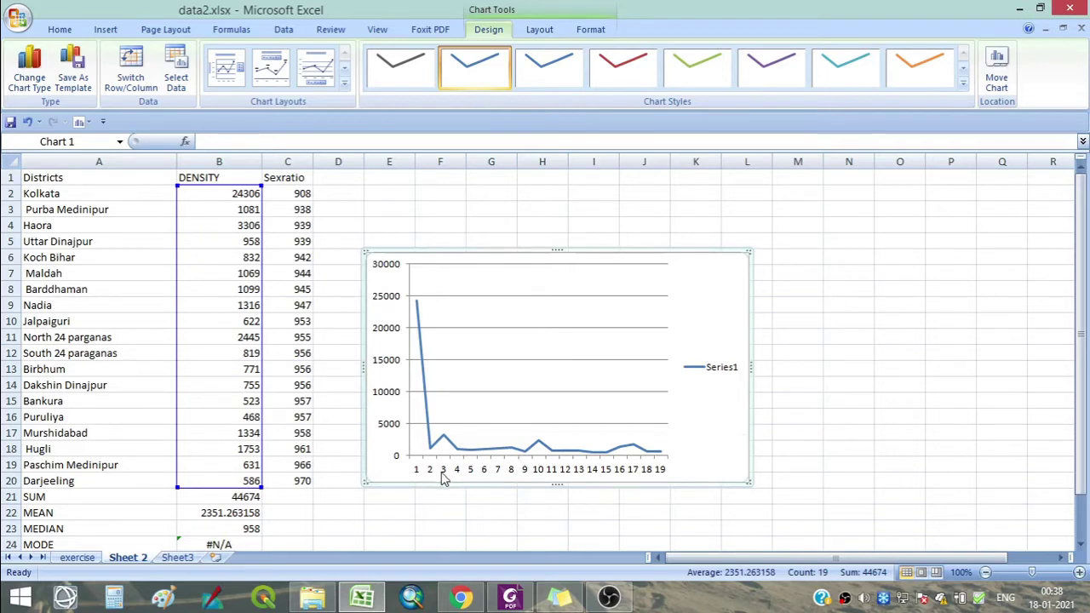
- Set the line chart's horizontal axis labels to the district names A2:A20
{"action": "left_click", "coordinate": [537, 473]}
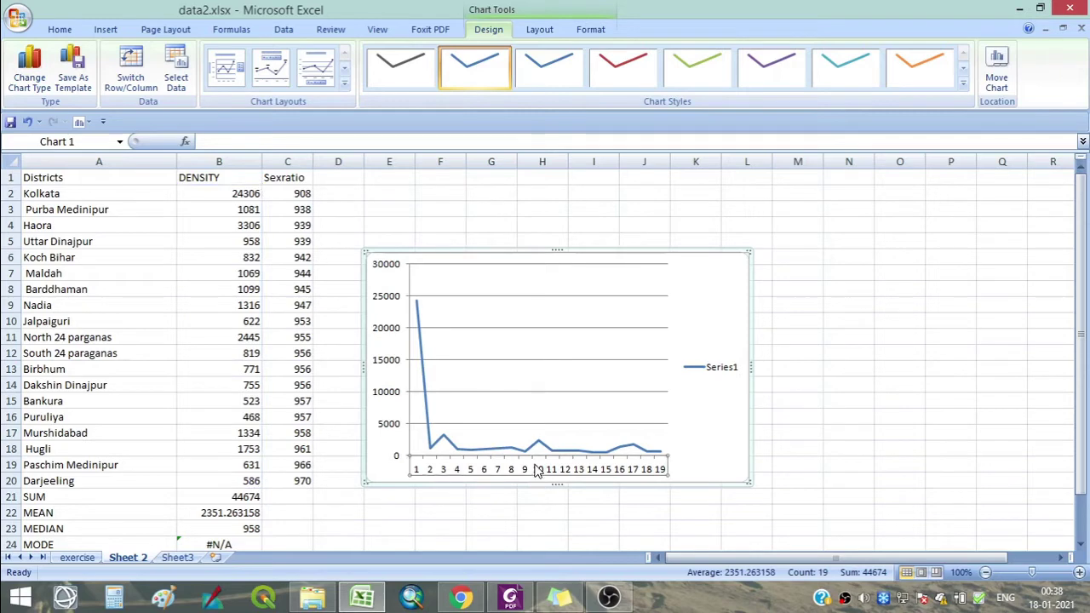
{"action": "right_click", "coordinate": [536, 473]}
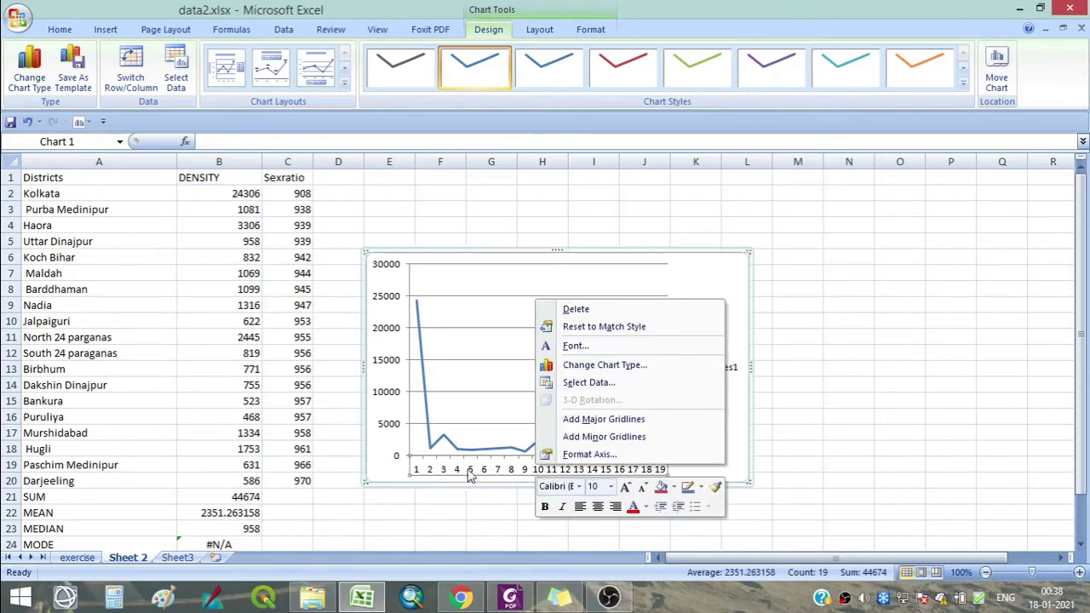
{"action": "left_click", "coordinate": [579, 383]}
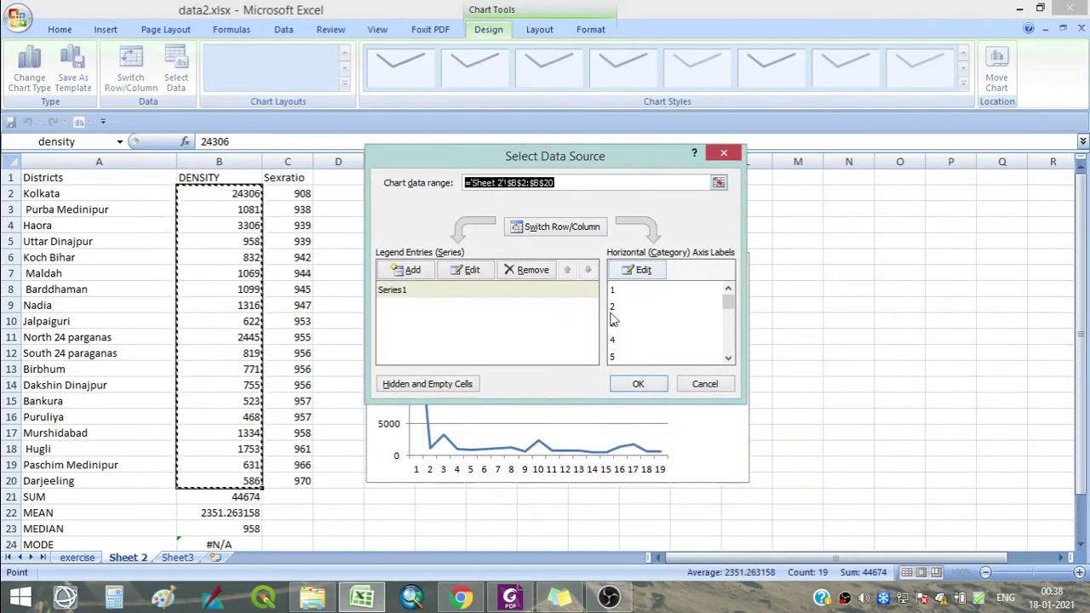
{"action": "left_click", "coordinate": [641, 273]}
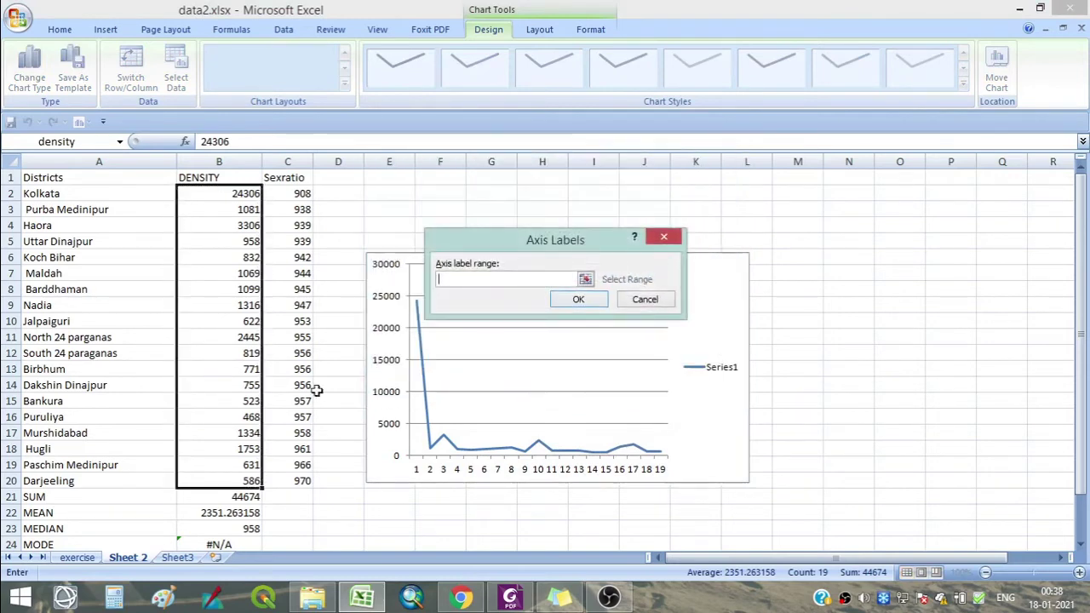
{"action": "left_click_drag", "start_coordinate": [68, 193], "coordinate": [87, 487]}
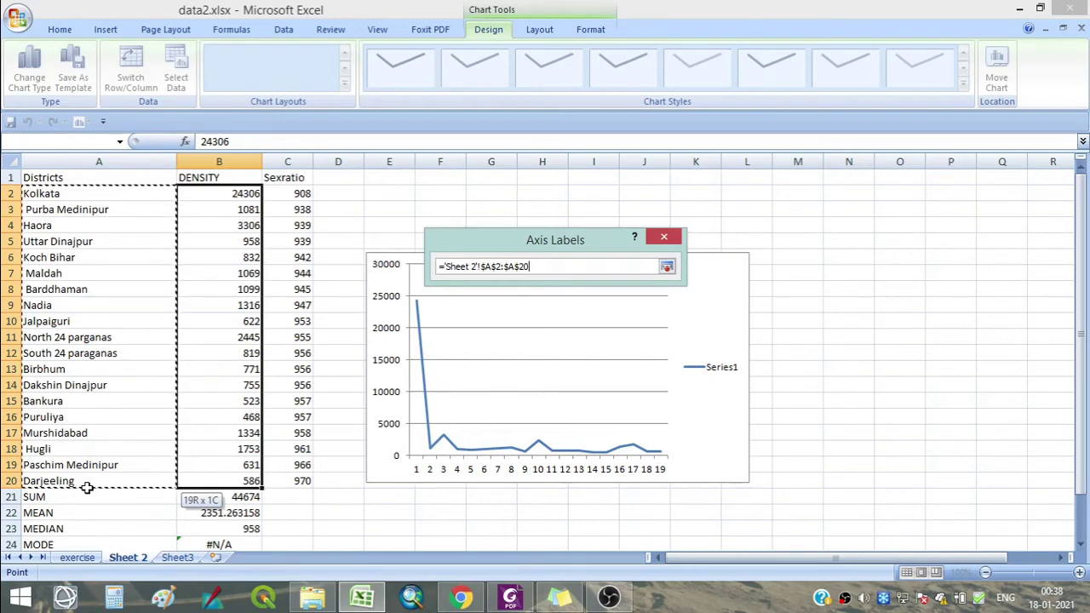
{"action": "left_click_drag", "start_coordinate": [86, 487], "coordinate": [85, 485]}
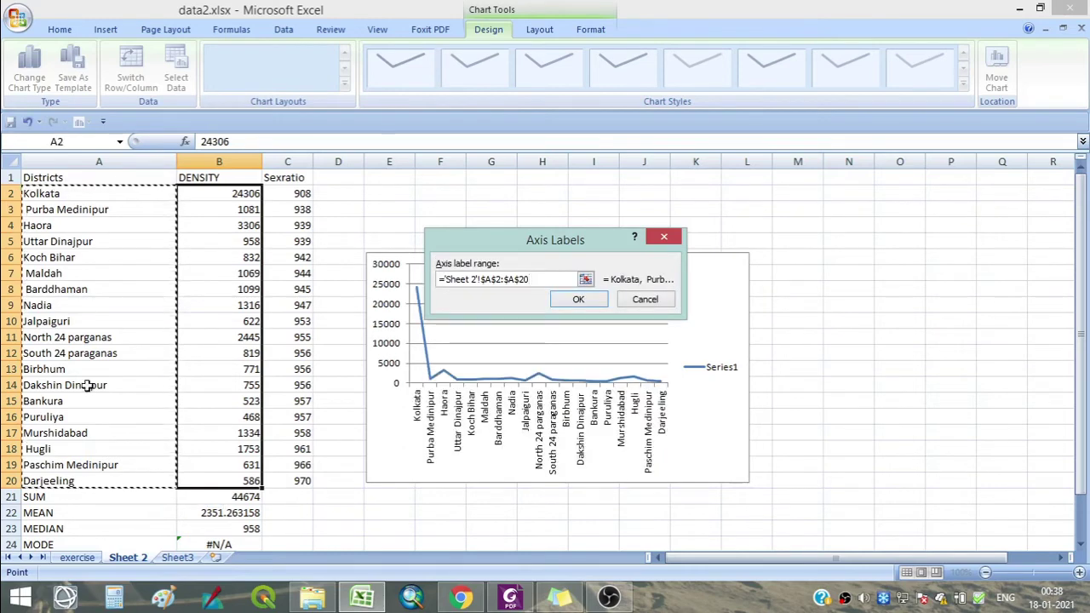
{"action": "left_click", "coordinate": [579, 301]}
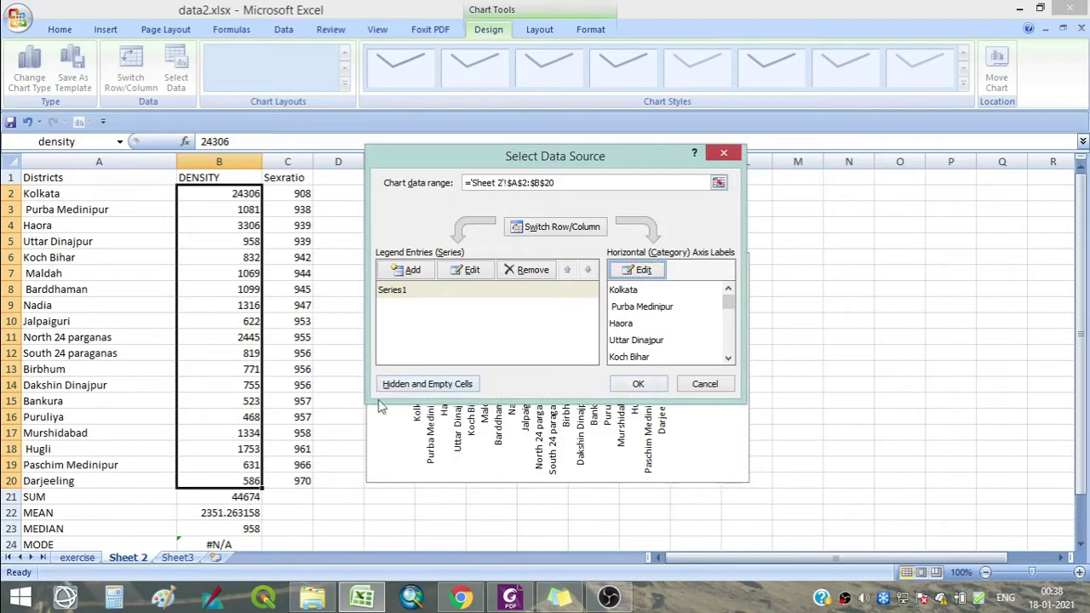
- Rename Series1 to POPULATION DENSITY and apply the data changes
{"action": "left_click_drag", "start_coordinate": [455, 147], "coordinate": [216, 30]}
{"action": "left_click", "coordinate": [128, 165]}
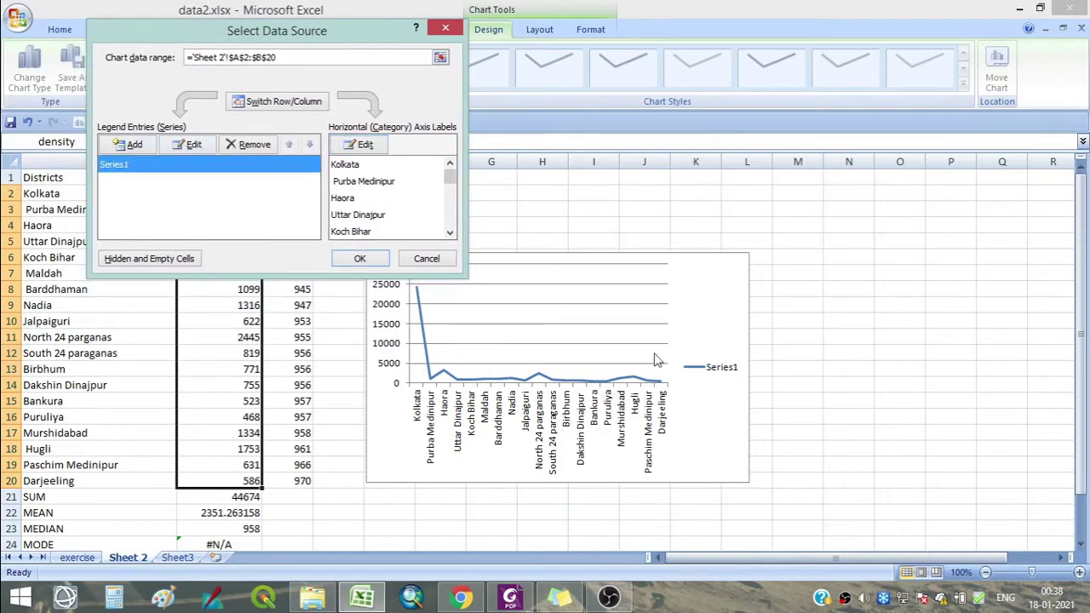
{"action": "left_click", "coordinate": [182, 145]}
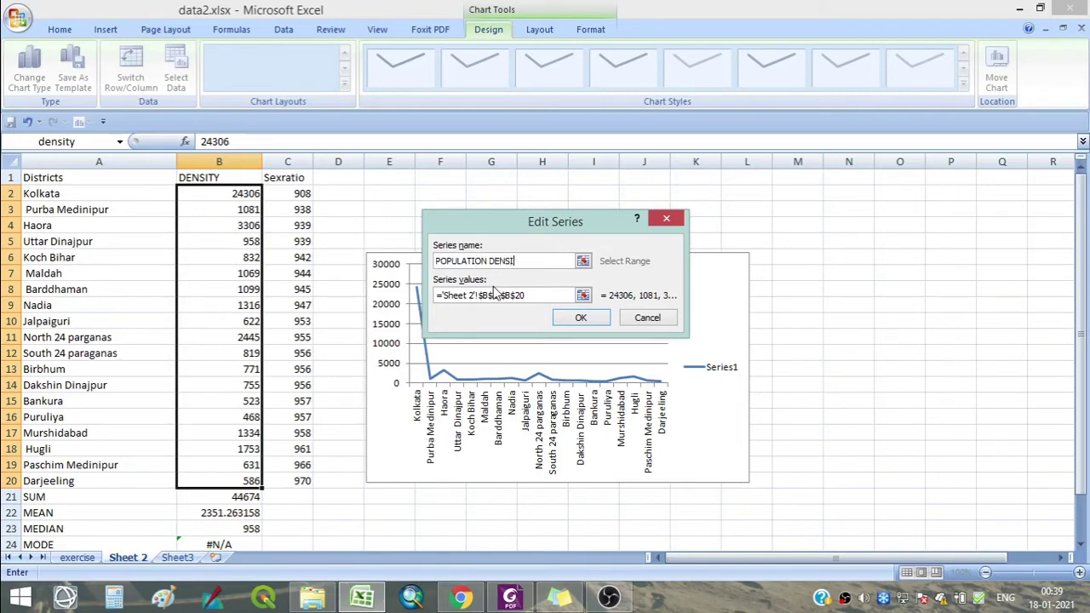
{"action": "left_click", "coordinate": [580, 319]}
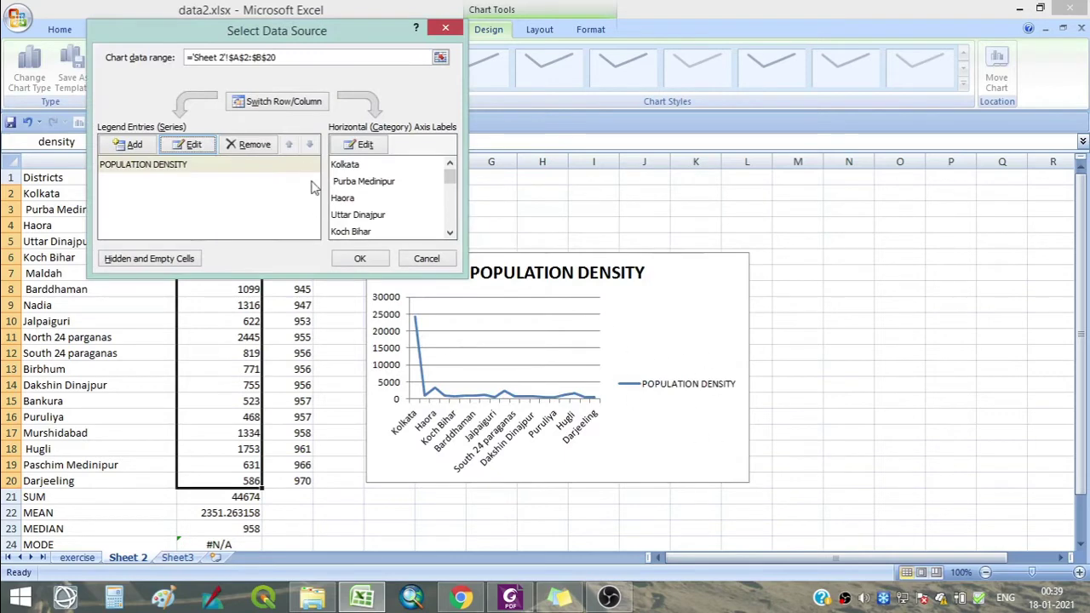
{"action": "left_click", "coordinate": [358, 259]}
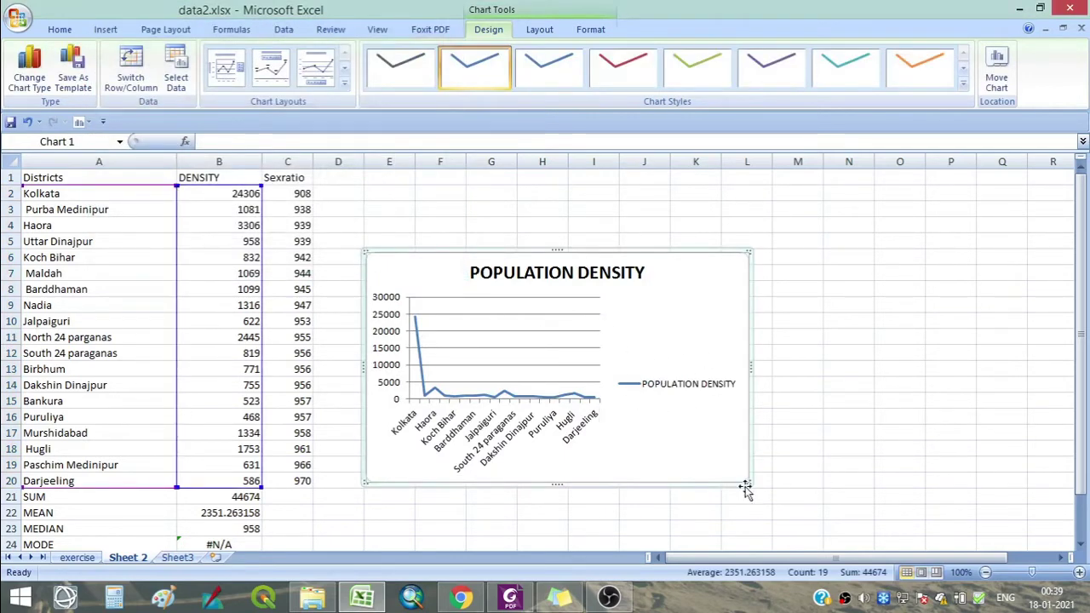
- Resize the POPULATION DENSITY chart wider and taller, and show the Chart Layouts gallery
{"action": "left_click_drag", "start_coordinate": [747, 487], "coordinate": [908, 511]}
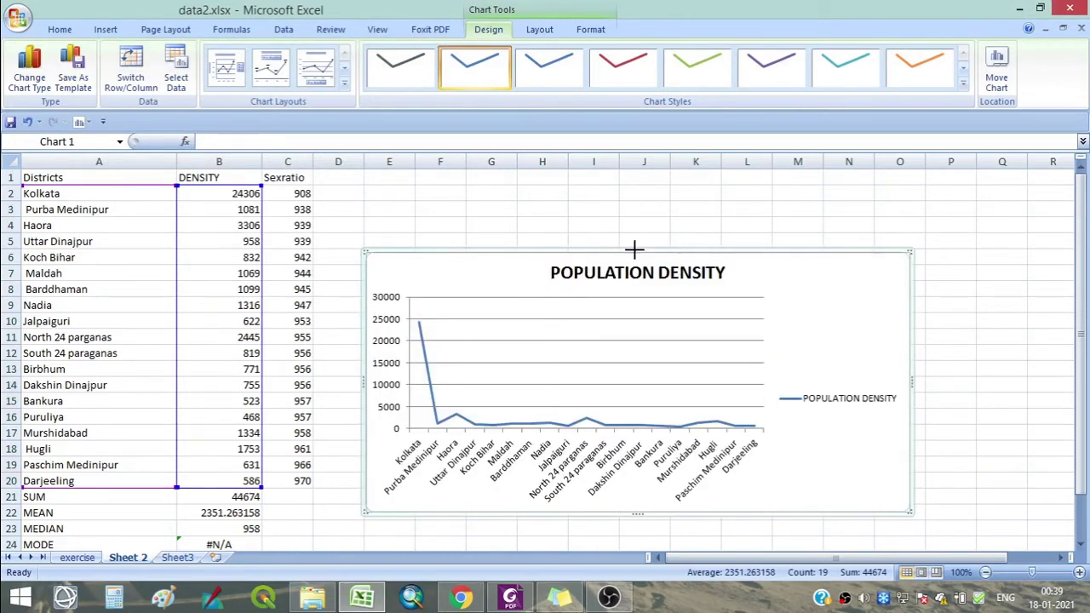
{"action": "left_click_drag", "start_coordinate": [635, 248], "coordinate": [640, 207]}
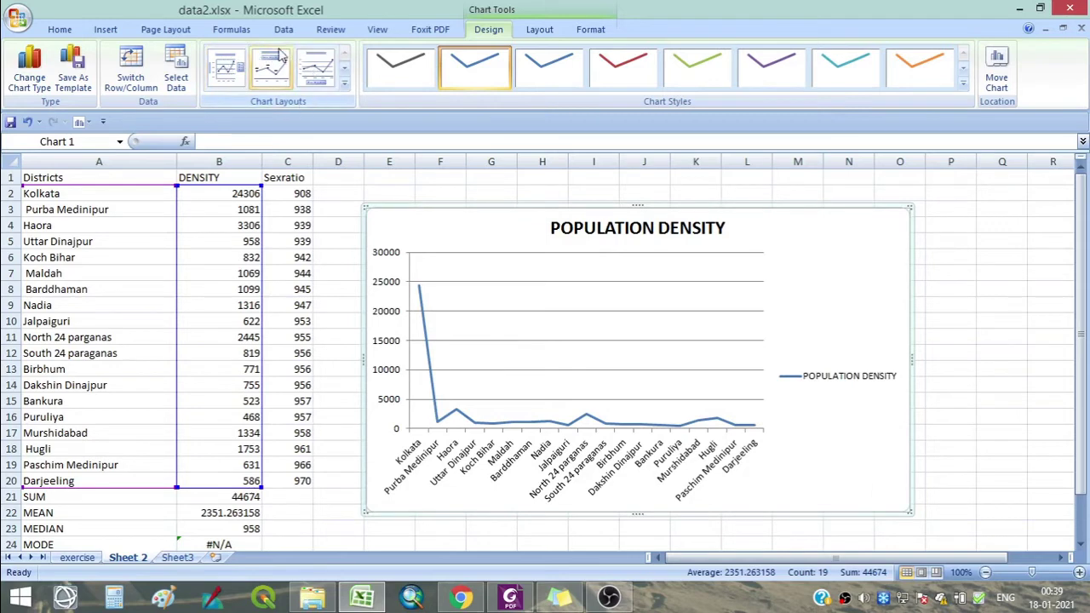
{"action": "left_click", "coordinate": [346, 86]}
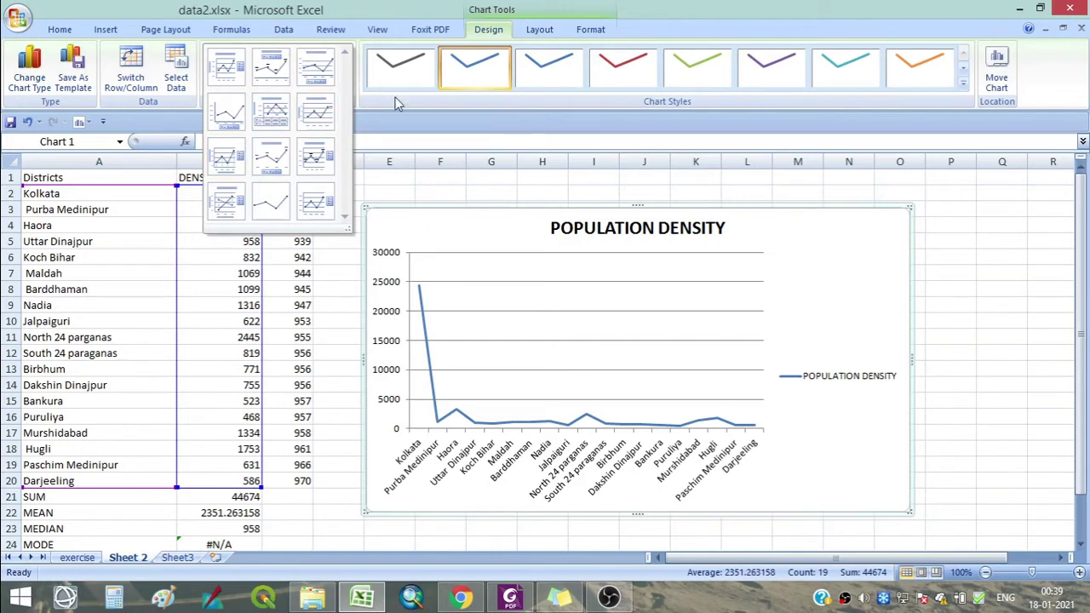
- Apply an axis-title layout and title the axes DISTRICTS and DENSITY
{"action": "left_click", "coordinate": [214, 210]}
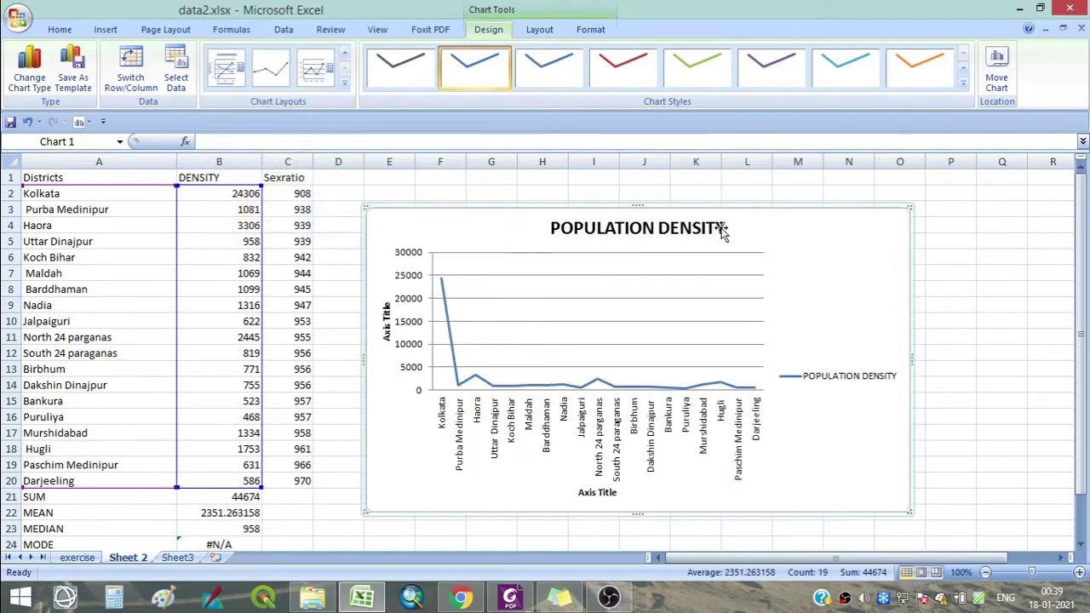
{"action": "left_click", "coordinate": [590, 496]}
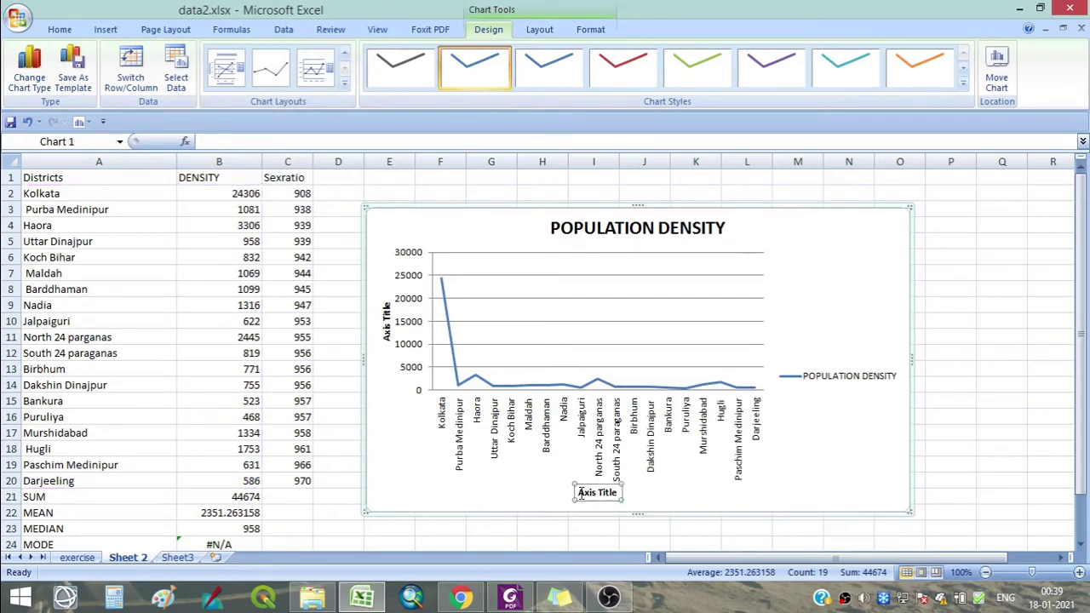
{"action": "left_click_drag", "start_coordinate": [580, 492], "coordinate": [617, 498]}
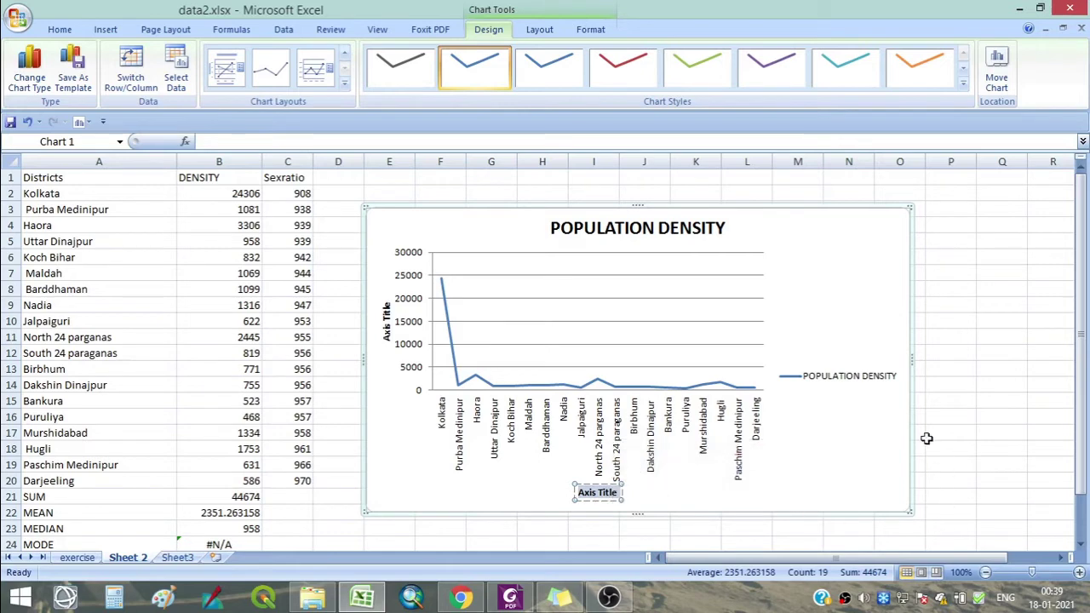
{"action": "type", "text": "DI"}
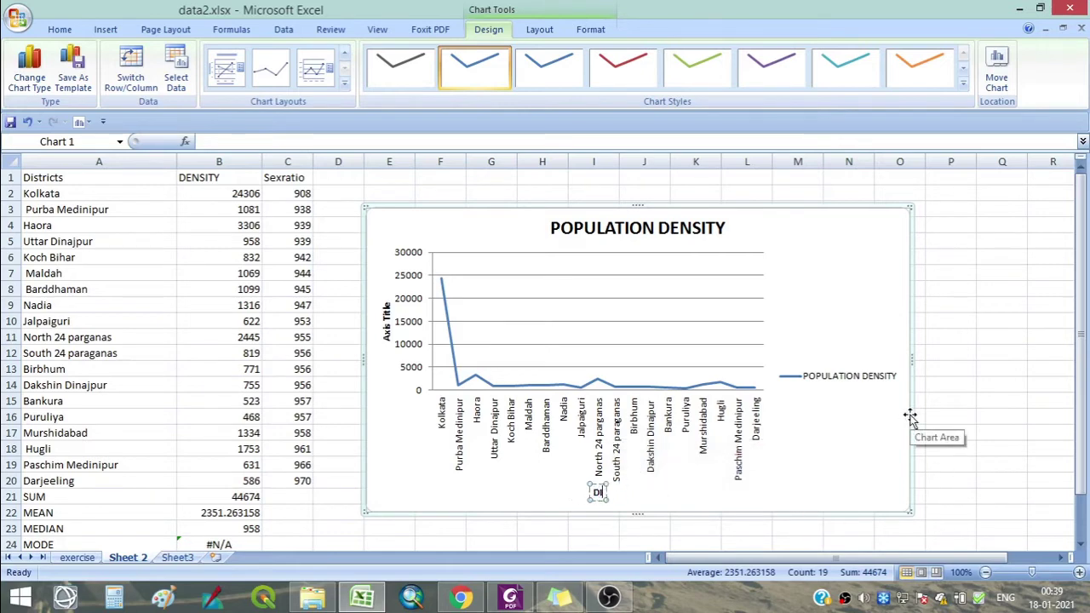
{"action": "type", "text": "STRICT"}
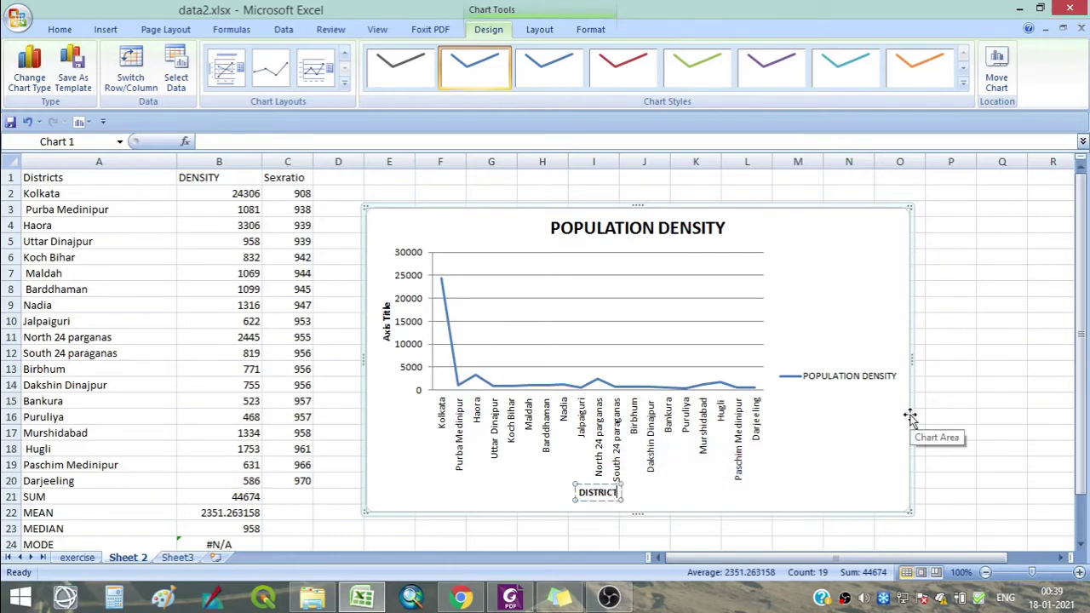
{"action": "type", "text": "S"}
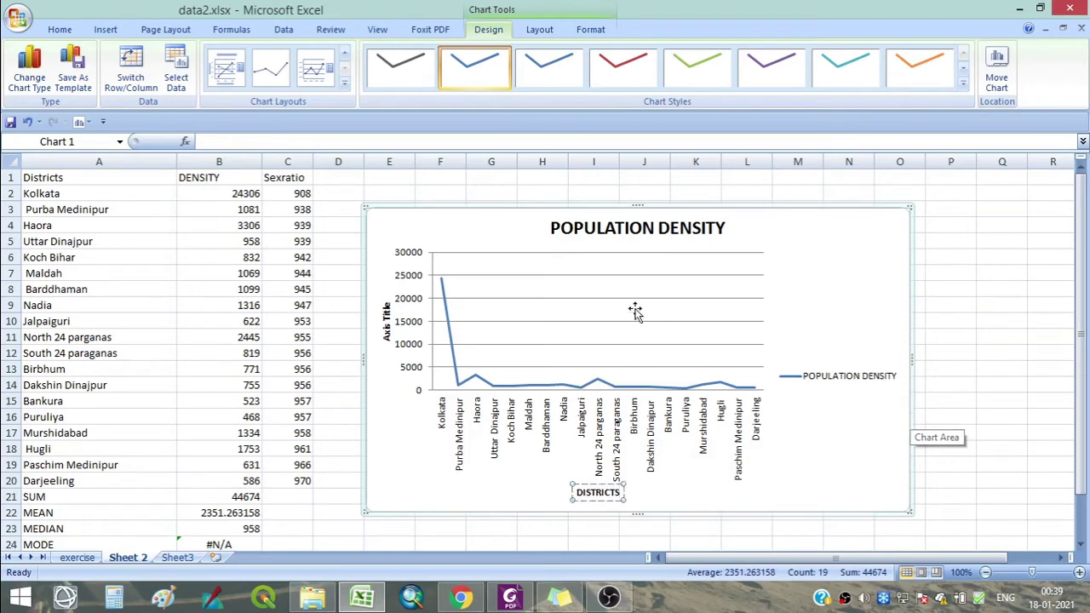
{"action": "left_click", "coordinate": [385, 315]}
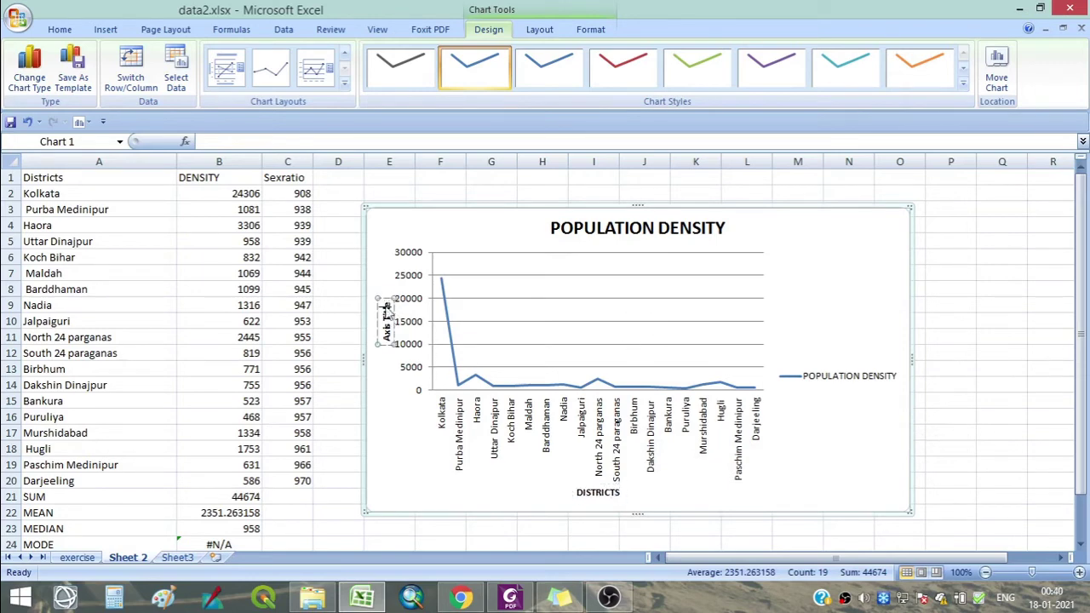
{"action": "left_click", "coordinate": [385, 317]}
{"action": "left_click_drag", "start_coordinate": [386, 301], "coordinate": [386, 359]}
{"action": "type", "text": "DENSI"}
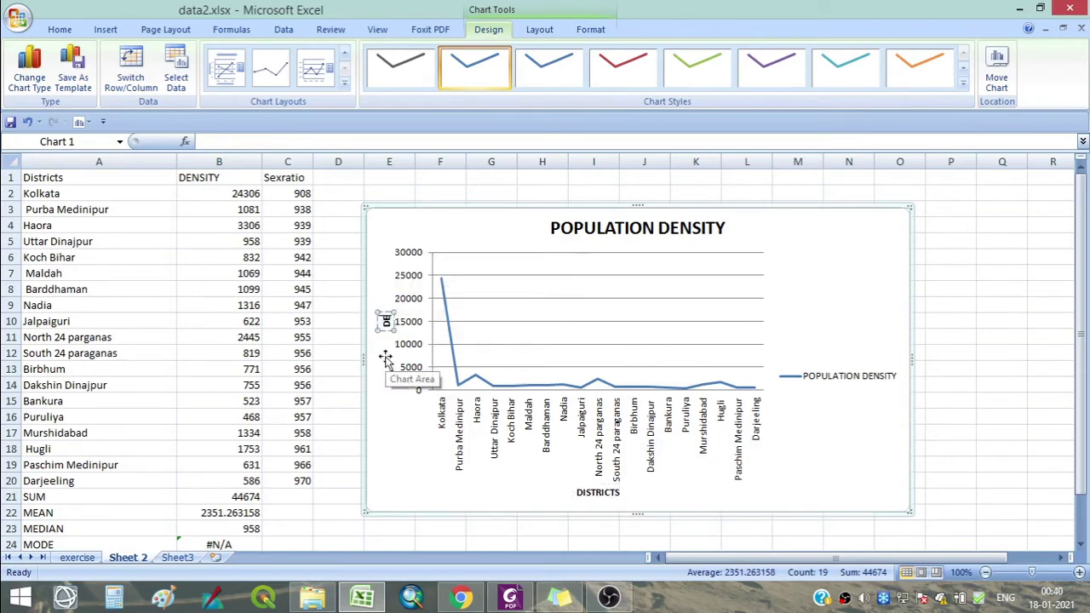
{"action": "type", "text": "TY"}
- Extend the chart title to 'DISTRICT WISE POPULATION DENSITY OF WEST BENGAL , CENSUS 2011'
{"action": "left_click", "coordinate": [635, 229]}
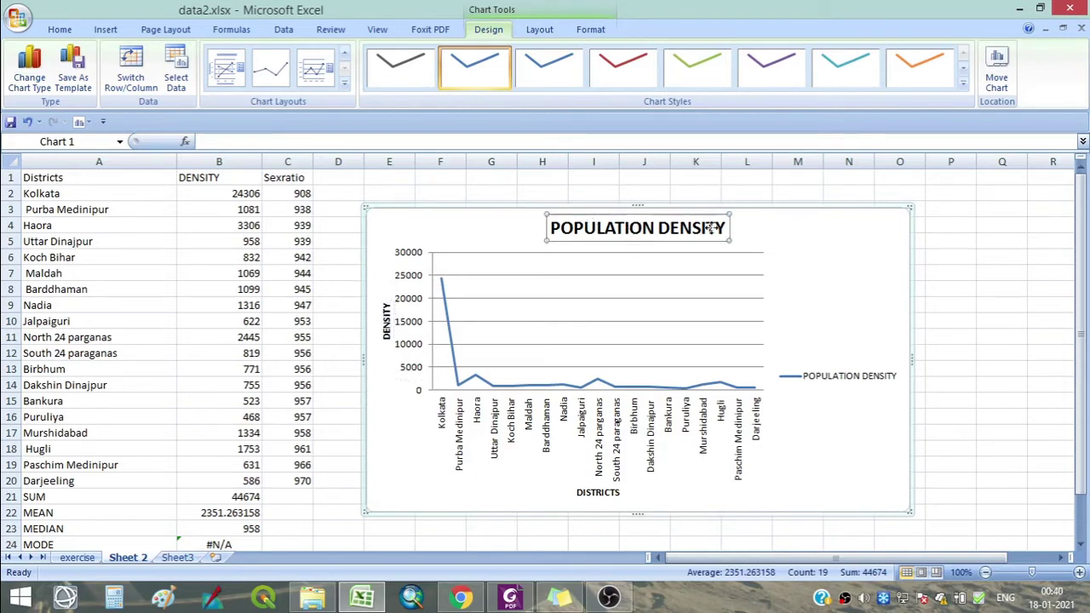
{"action": "left_click", "coordinate": [724, 230]}
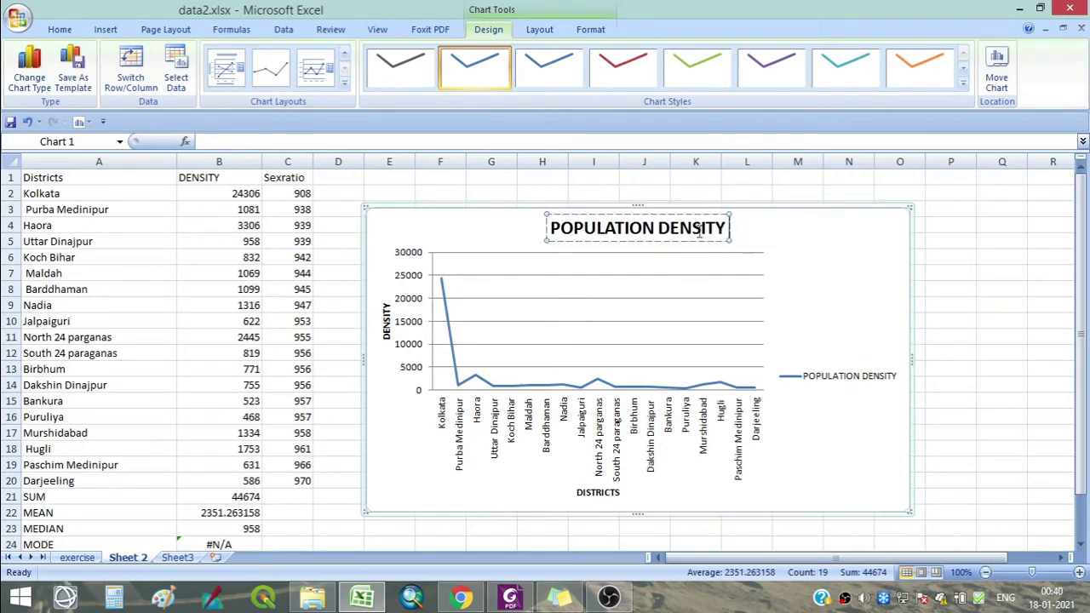
{"action": "type", "text": "OF WE"}
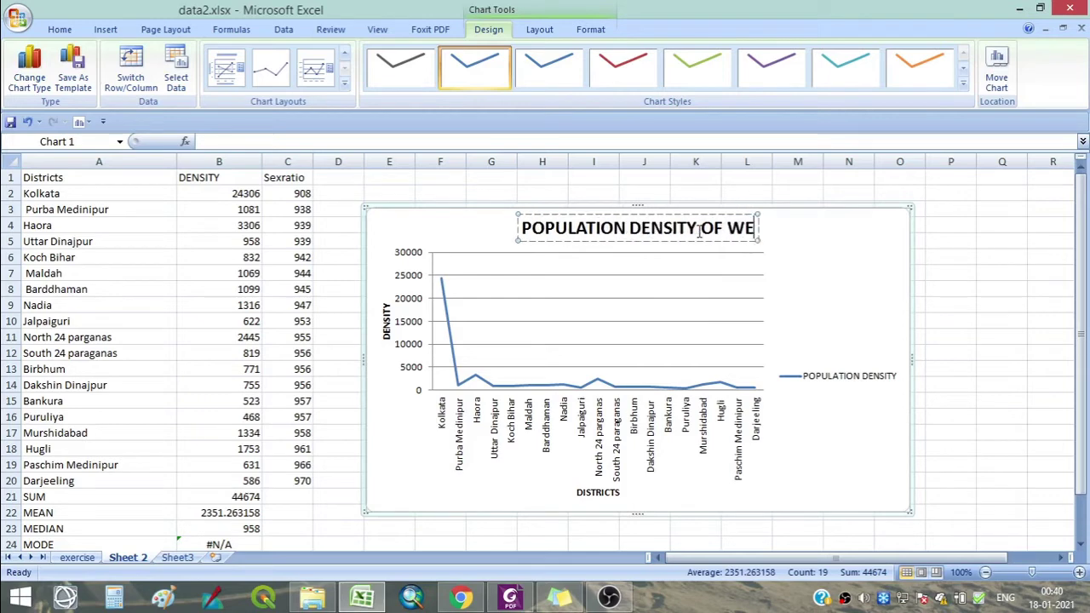
{"action": "type", "text": "ST BE"}
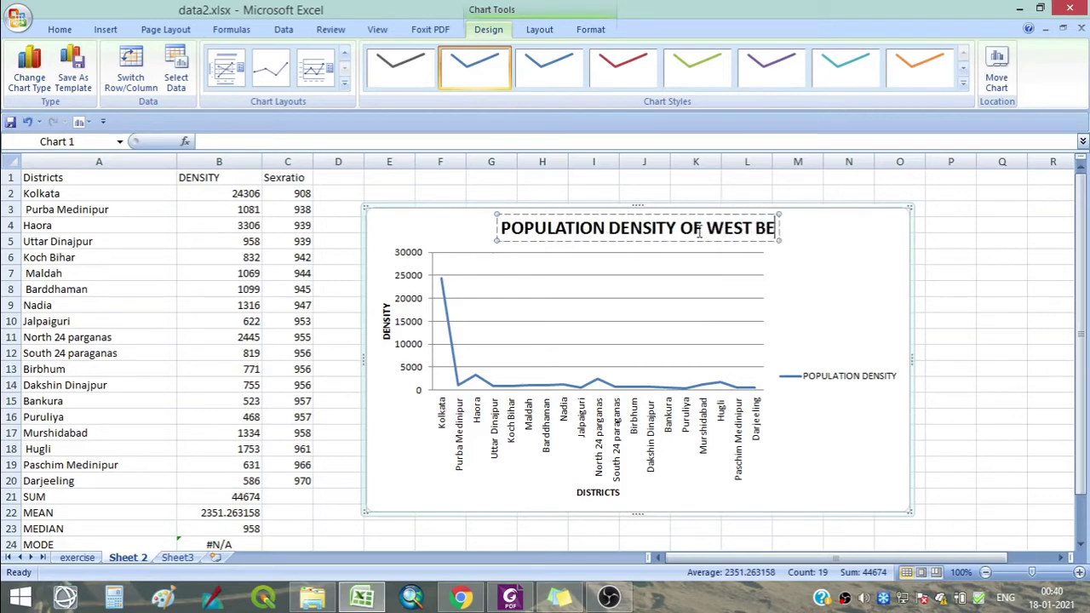
{"action": "type", "text": "NGAL"}
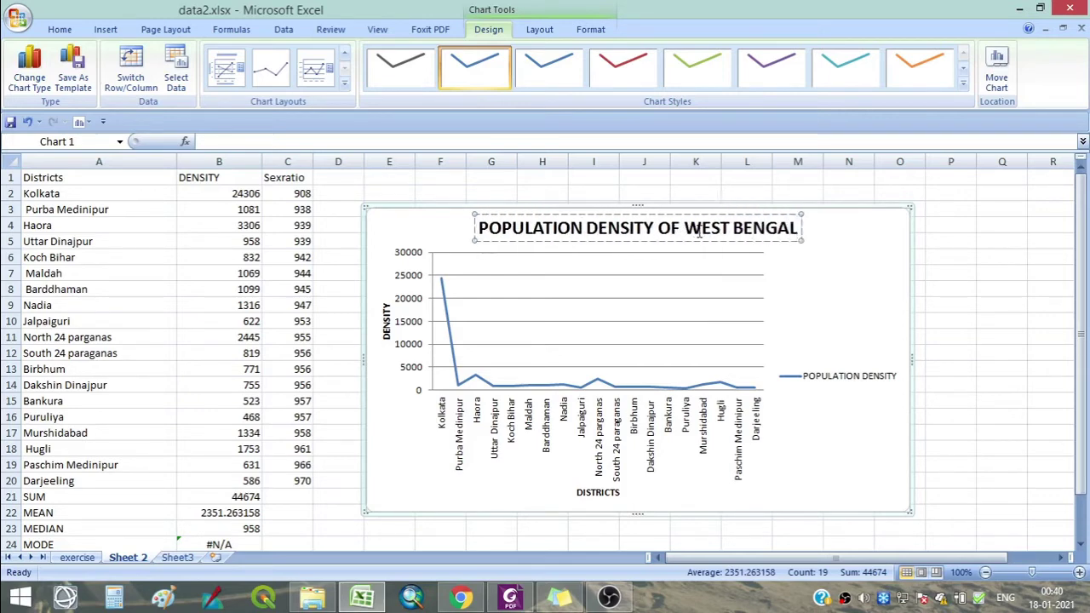
{"action": "type", "text": " , CE"}
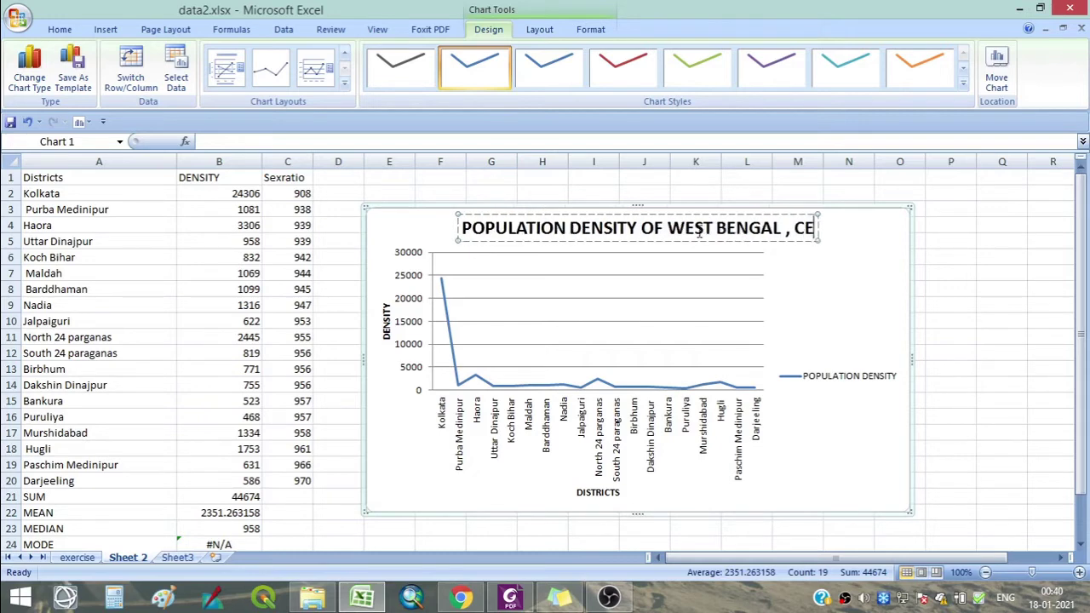
{"action": "type", "text": "NSYS 2011"}
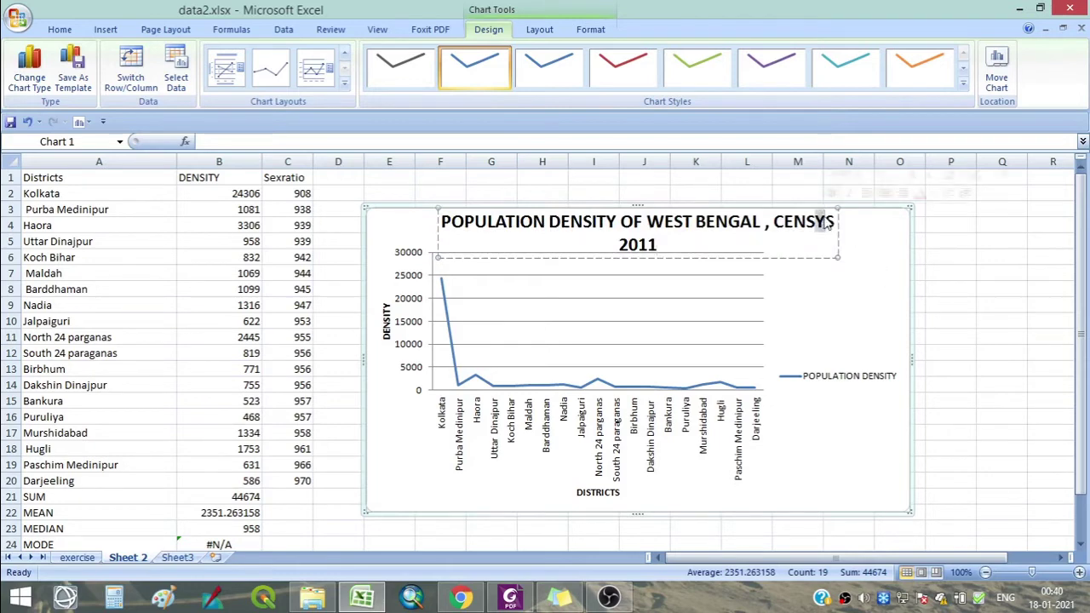
{"action": "type", "text": "U"}
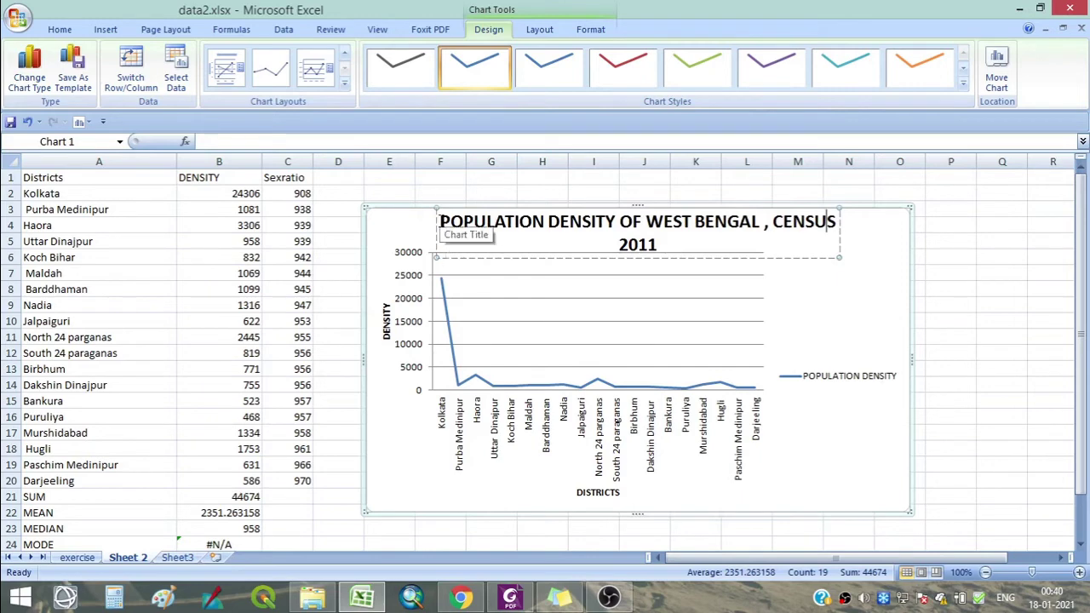
{"action": "type", "text": "DISTR"}
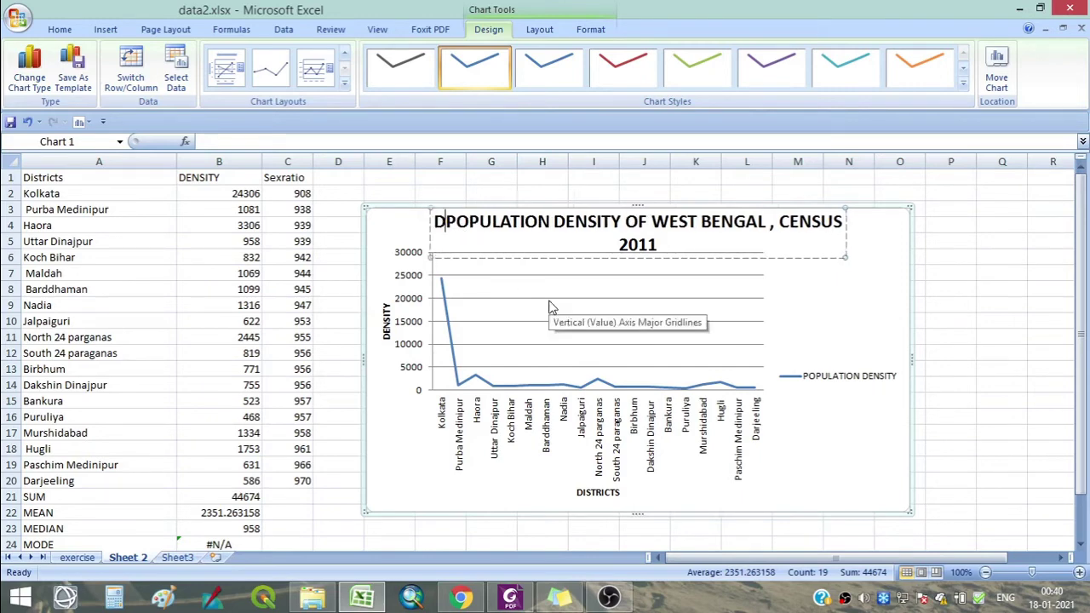
{"action": "type", "text": "ICT WISE"}
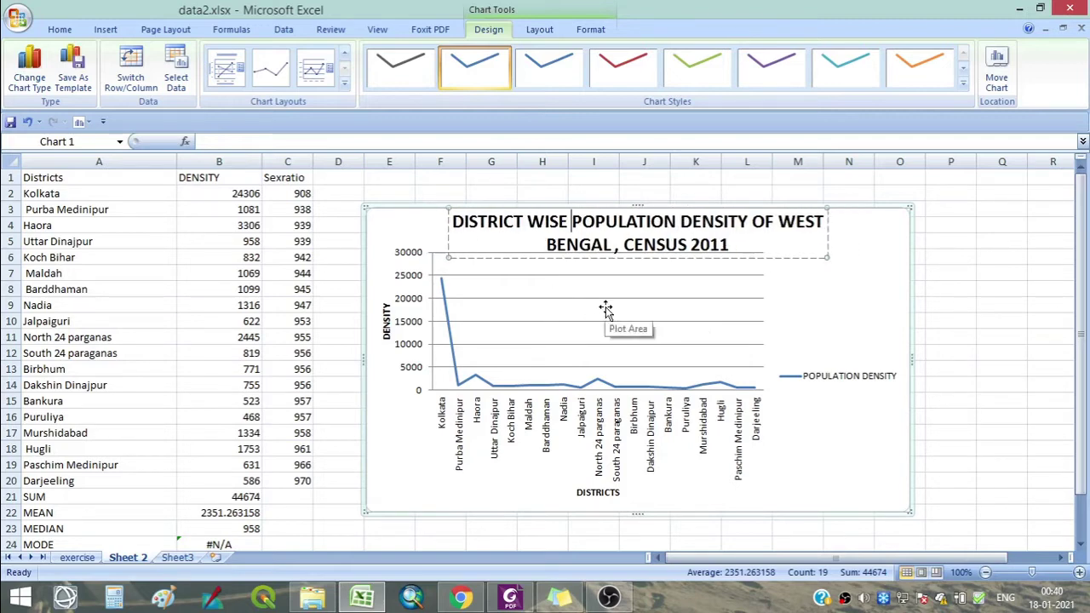
- Move the density chart to a new chart sheet named POP DENSITY
{"action": "left_click", "coordinate": [990, 317]}
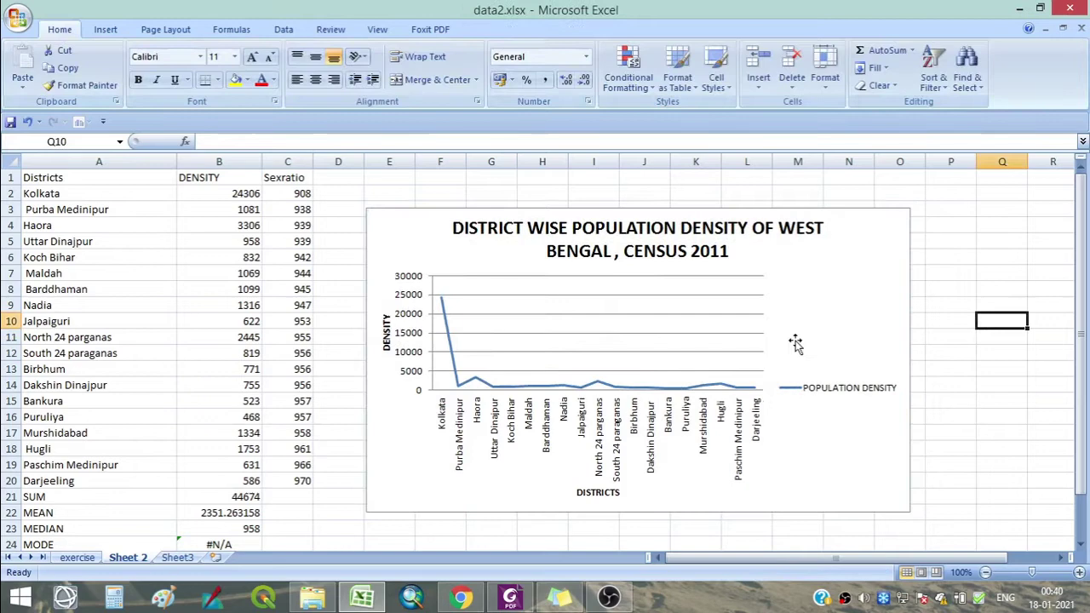
{"action": "left_click", "coordinate": [879, 287]}
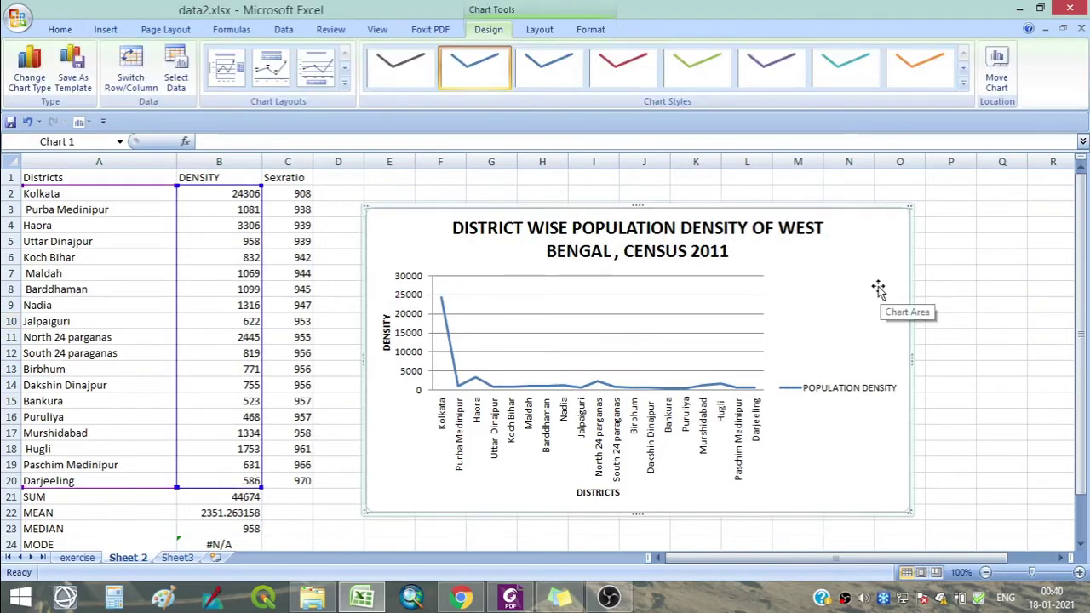
{"action": "right_click", "coordinate": [879, 288]}
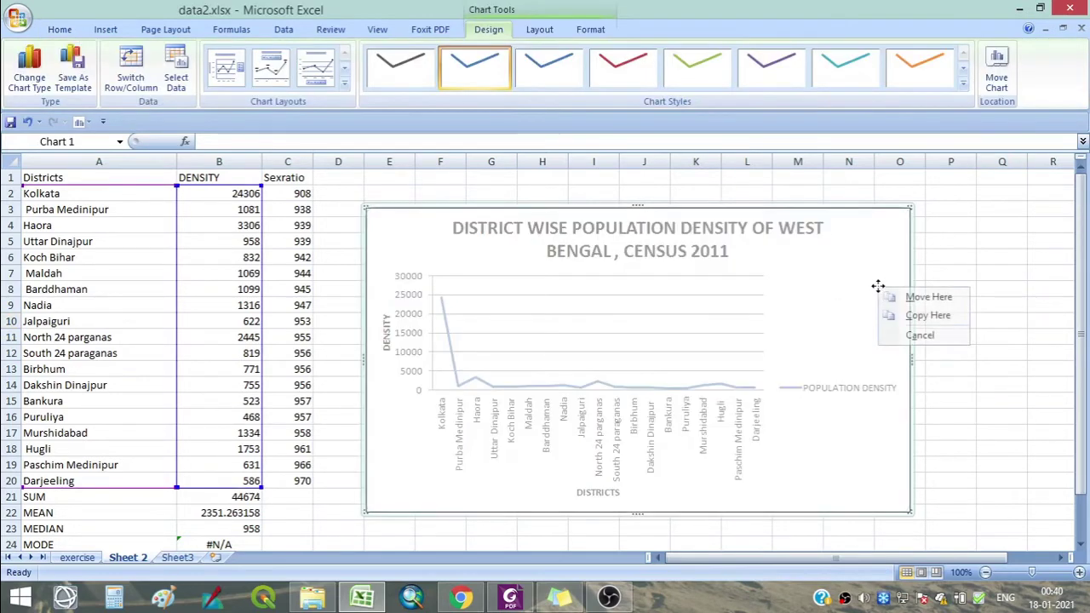
{"action": "left_click", "coordinate": [830, 283]}
{"action": "right_click", "coordinate": [832, 275]}
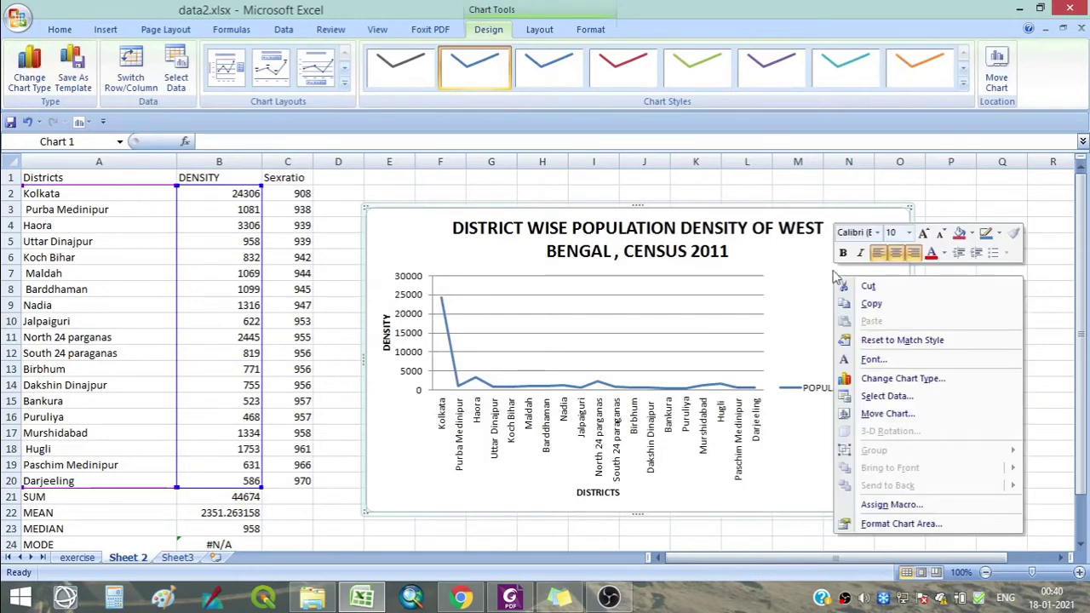
{"action": "left_click", "coordinate": [887, 415]}
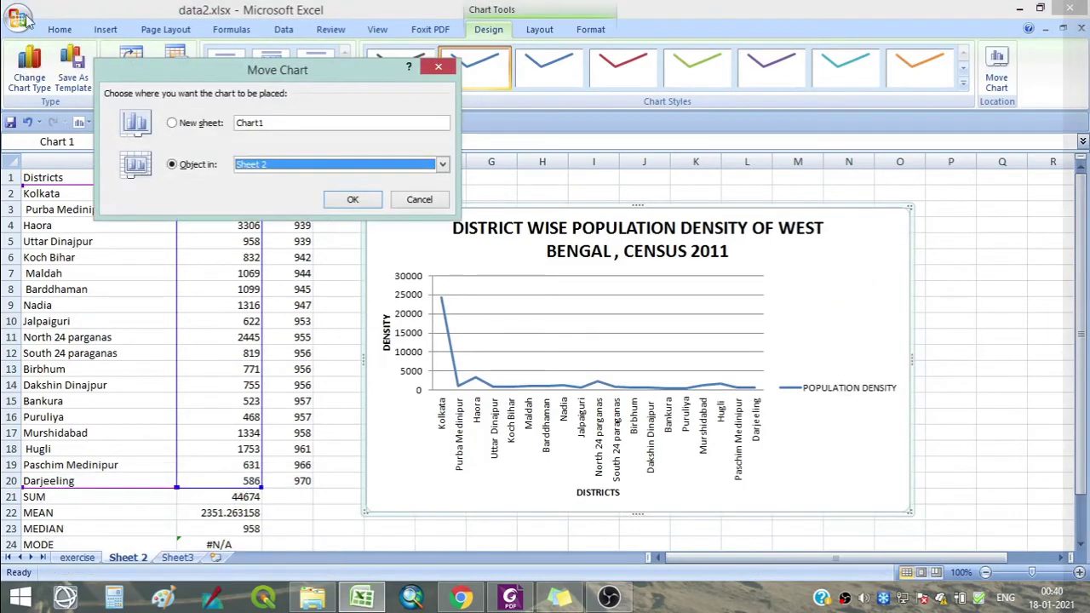
{"action": "left_click", "coordinate": [211, 123]}
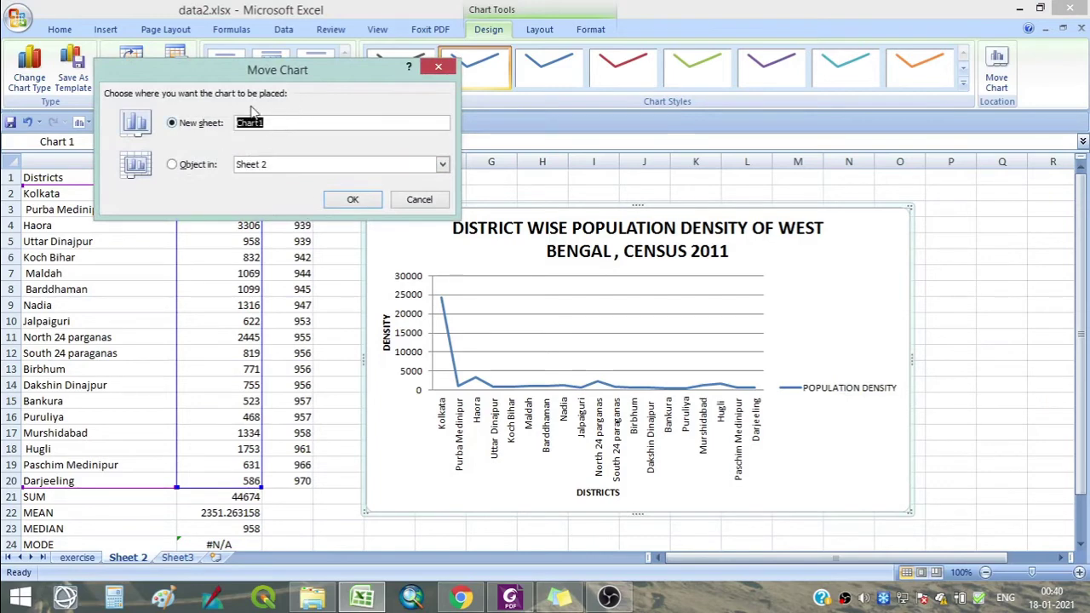
{"action": "type", "text": "POP"}
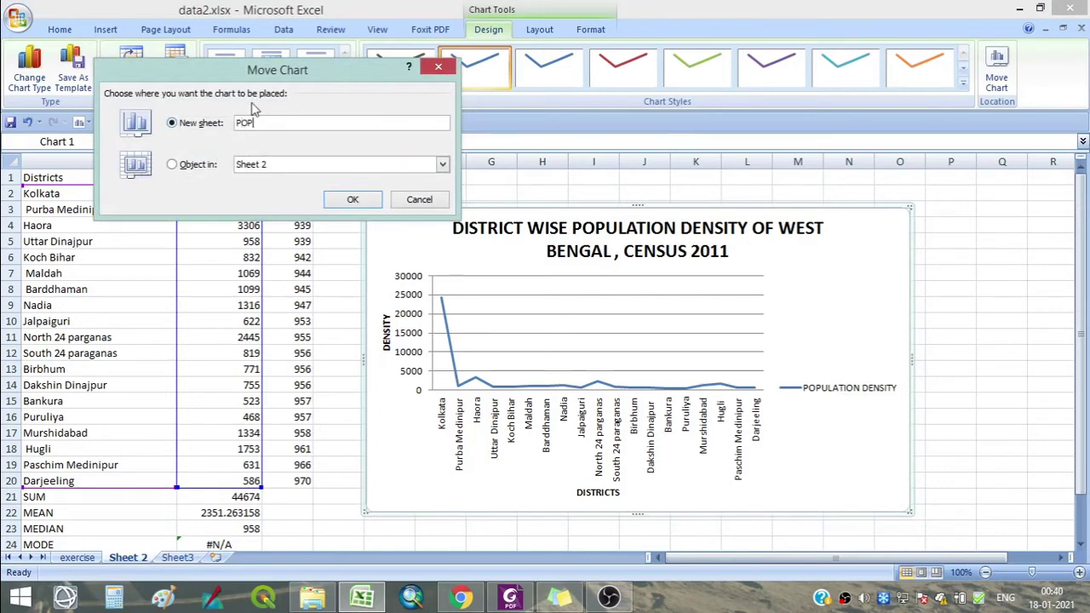
{"action": "type", "text": " DENSITY"}
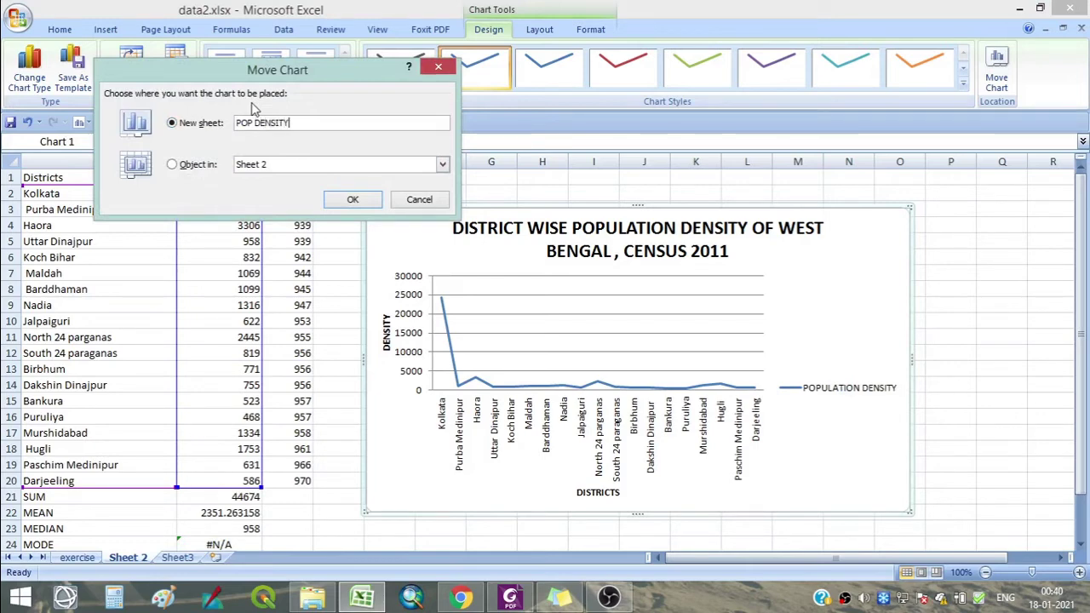
{"action": "left_click", "coordinate": [349, 202]}
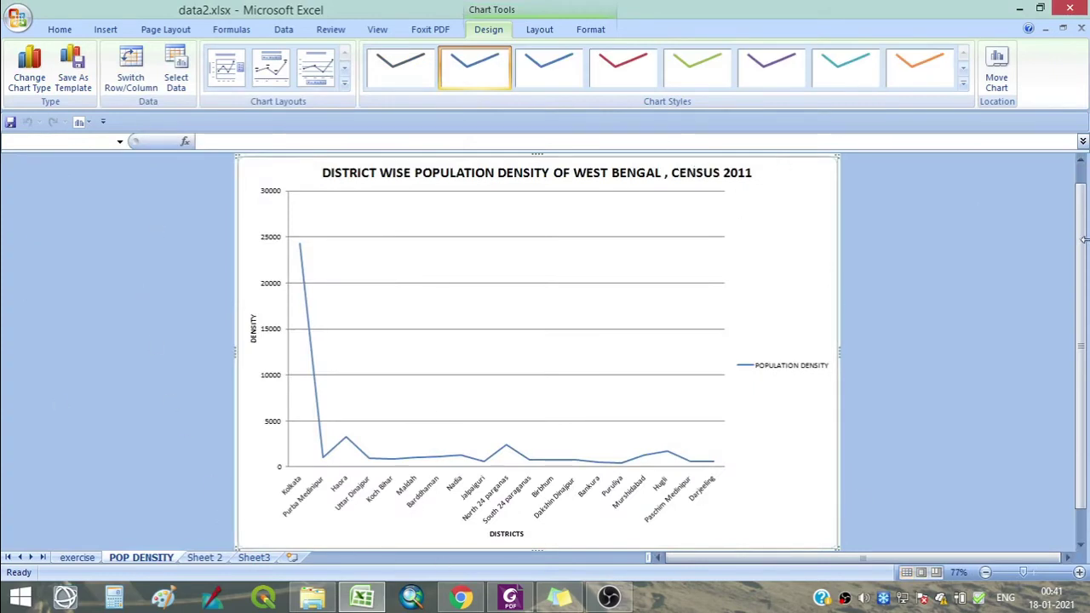
- Check the POP DENSITY sheet, then select the DENSITY and Sexratio values B2:C20 on Sheet 2
{"action": "left_click", "coordinate": [205, 558]}
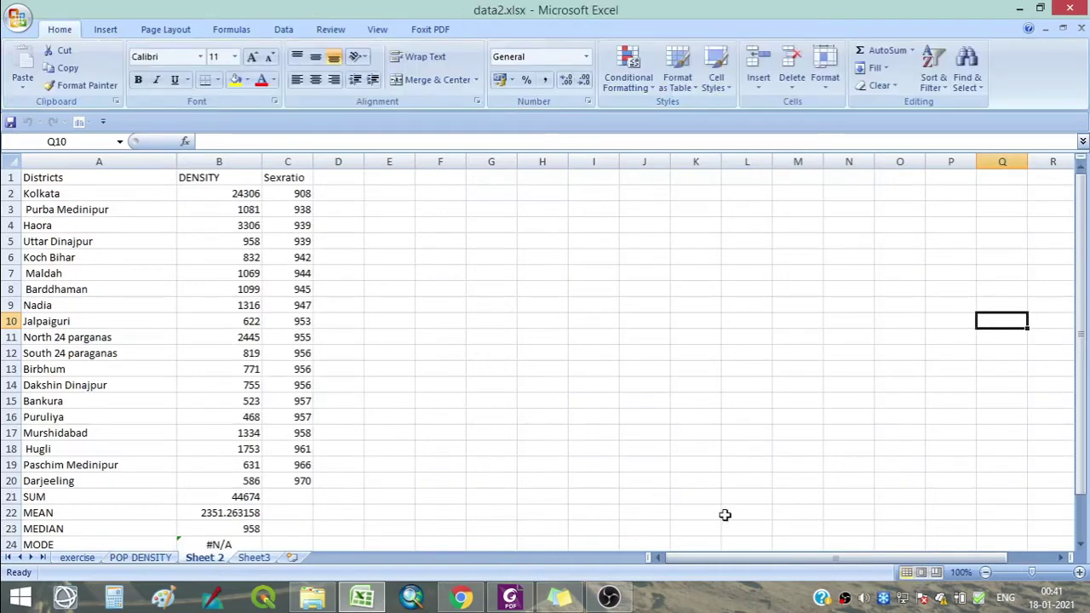
{"action": "left_click", "coordinate": [126, 558]}
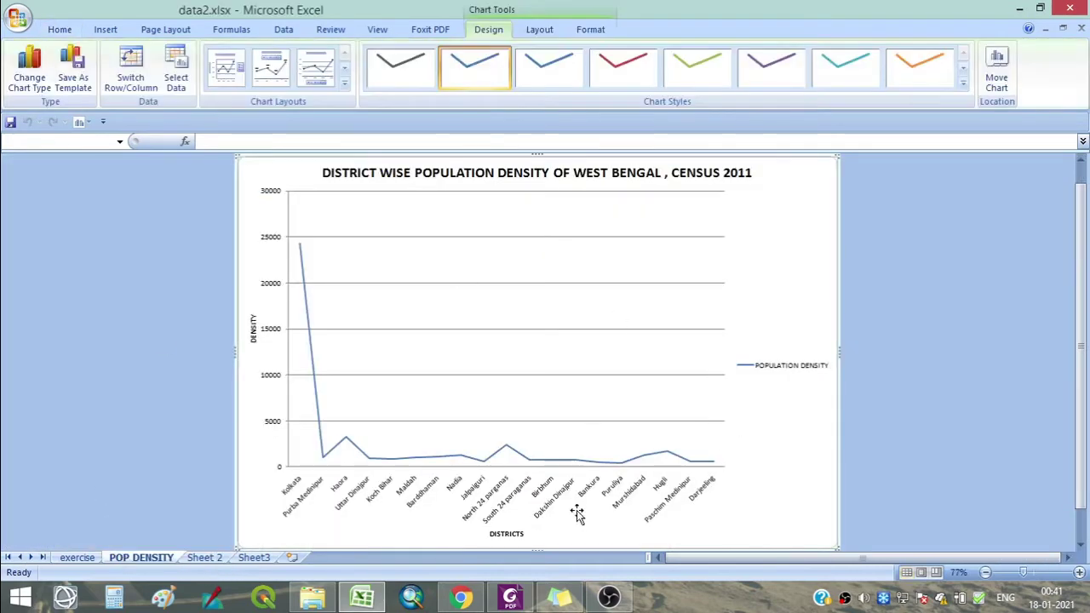
{"action": "left_click", "coordinate": [203, 559]}
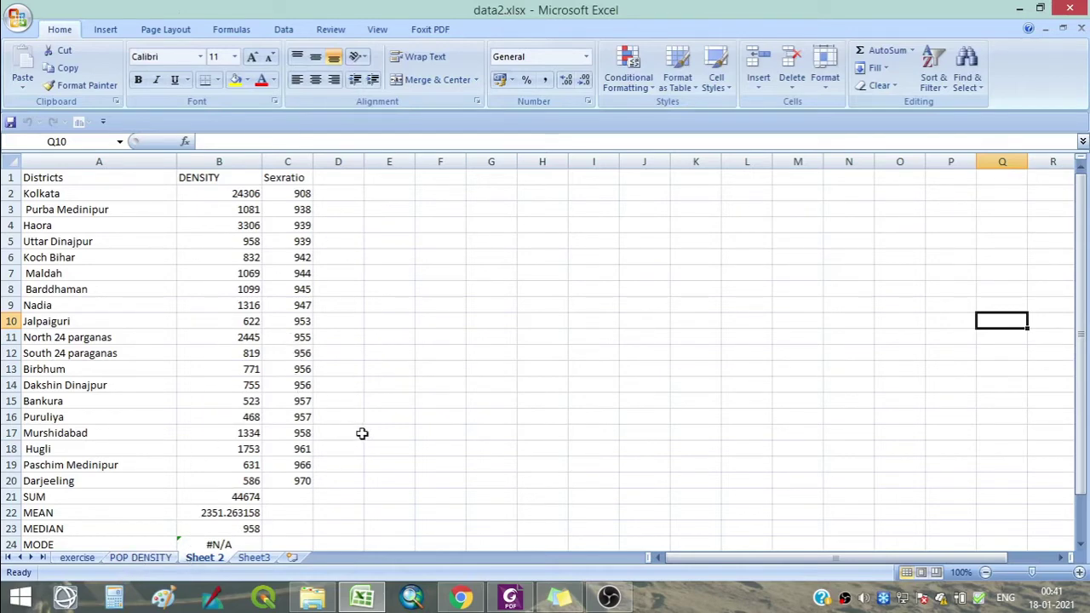
{"action": "left_click_drag", "start_coordinate": [205, 189], "coordinate": [290, 481]}
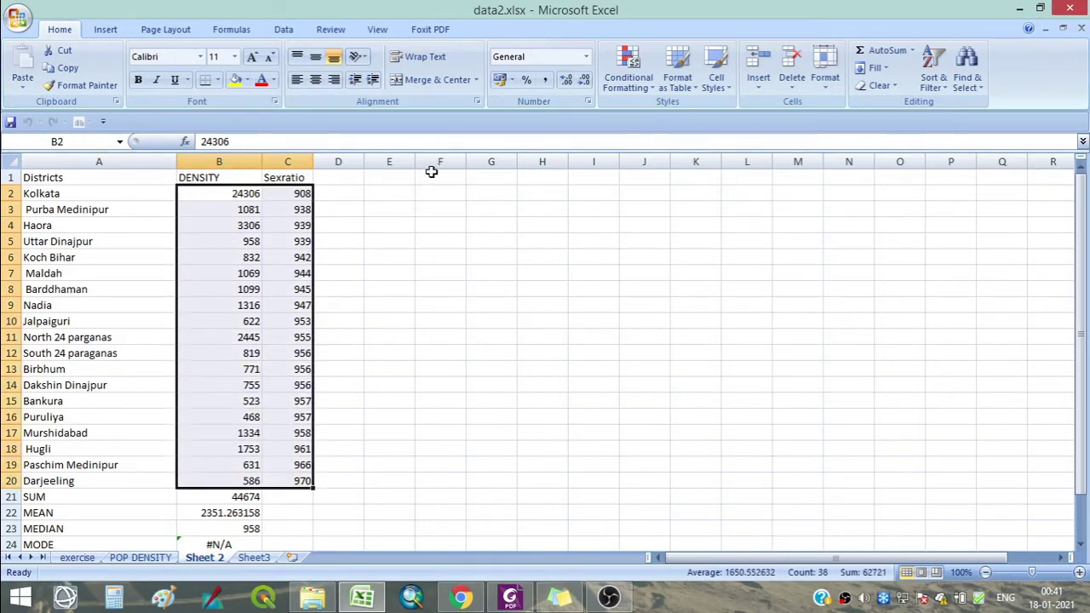
{"action": "left_click", "coordinate": [109, 32]}
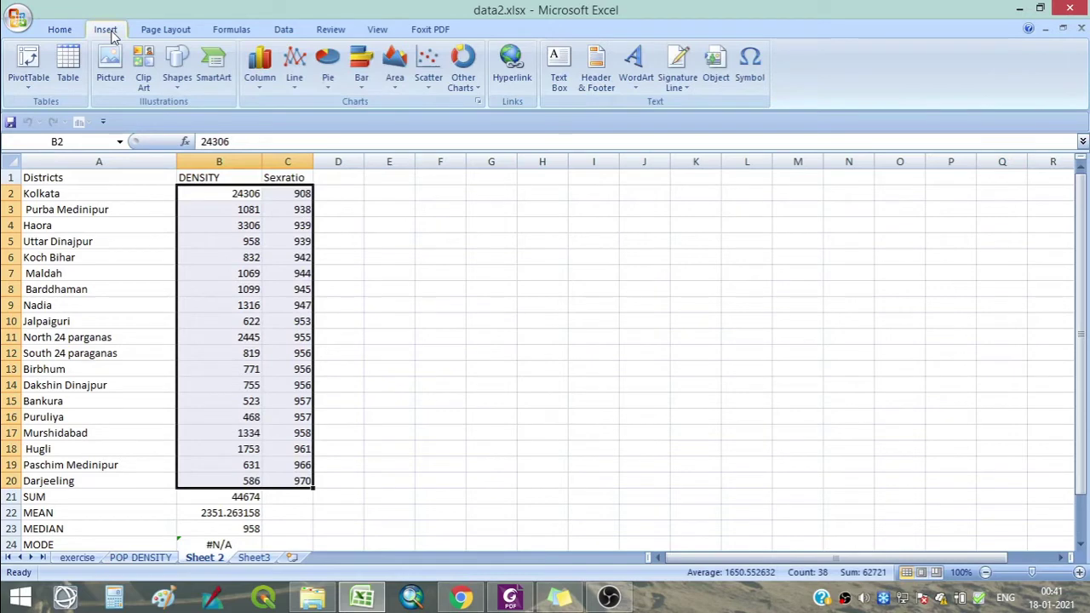
{"action": "left_click", "coordinate": [254, 84]}
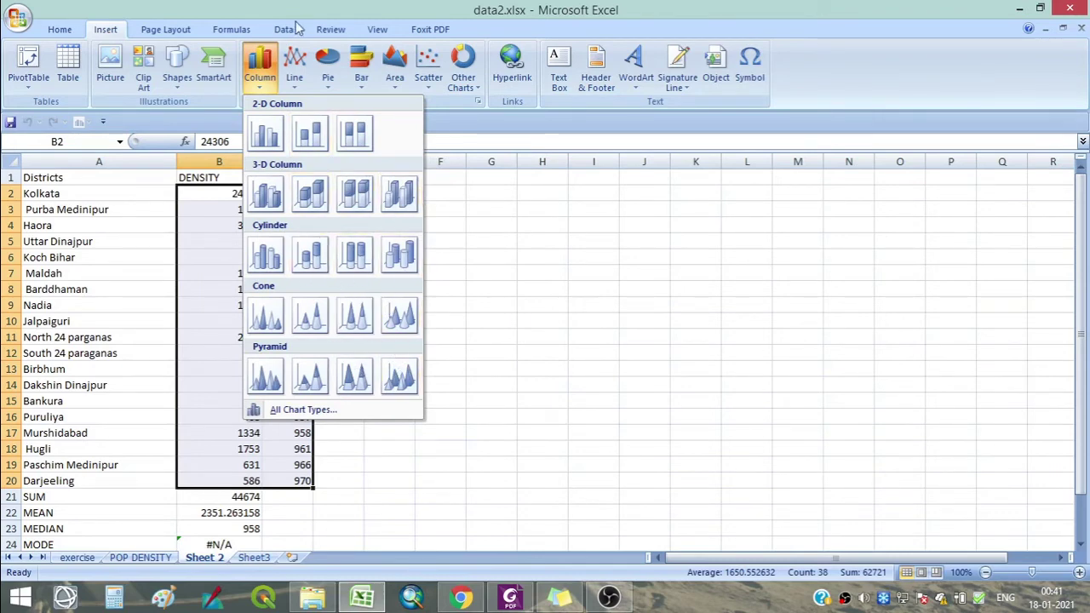
{"action": "left_click", "coordinate": [503, 332]}
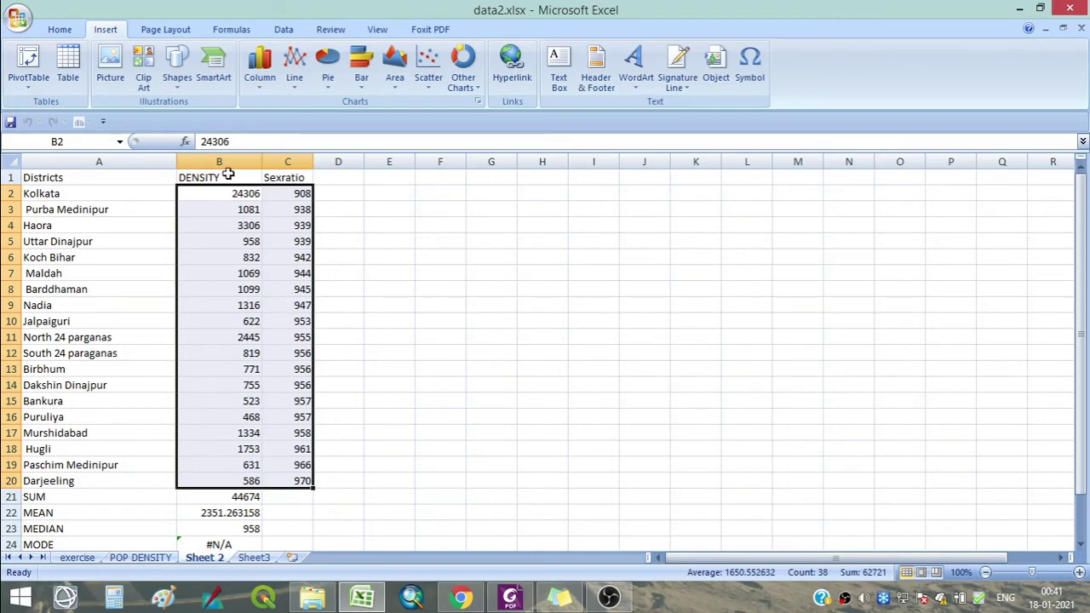
{"action": "left_click", "coordinate": [229, 175]}
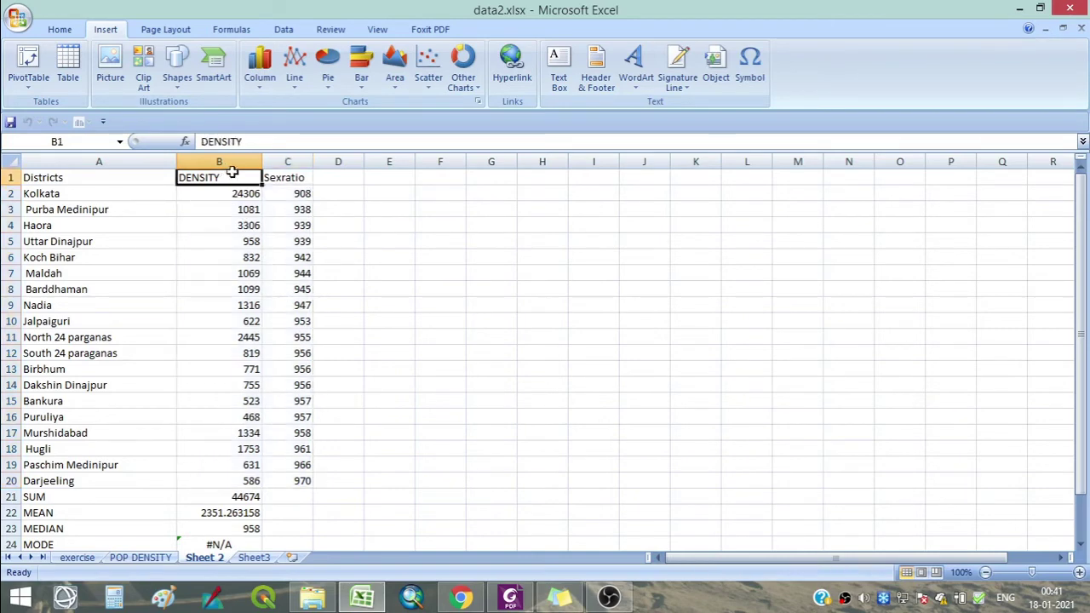
{"action": "left_click", "coordinate": [282, 174]}
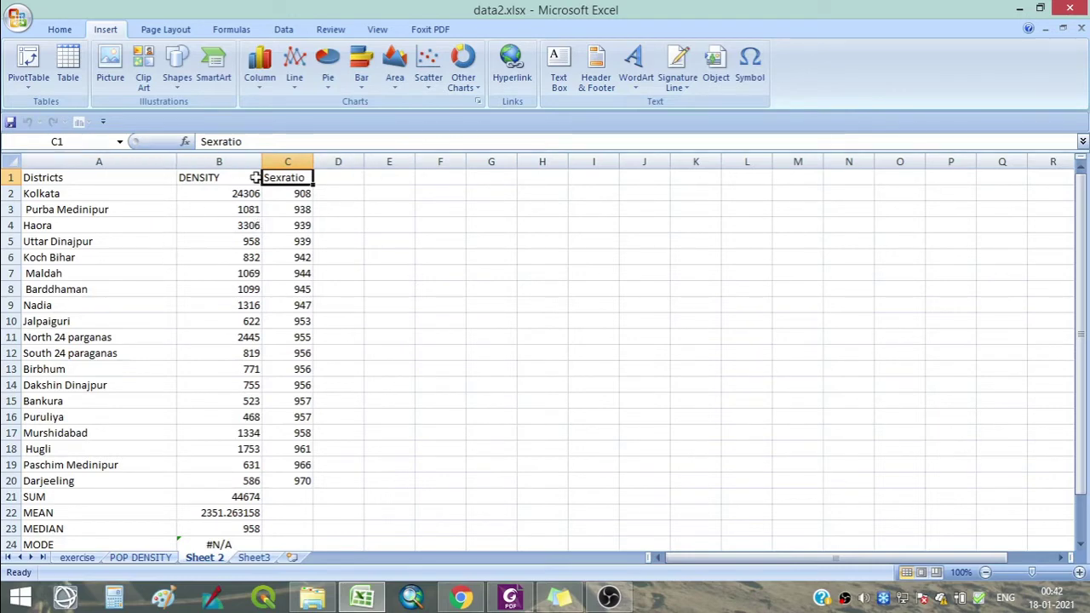
{"action": "left_click", "coordinate": [337, 174]}
{"action": "left_click", "coordinate": [372, 174]}
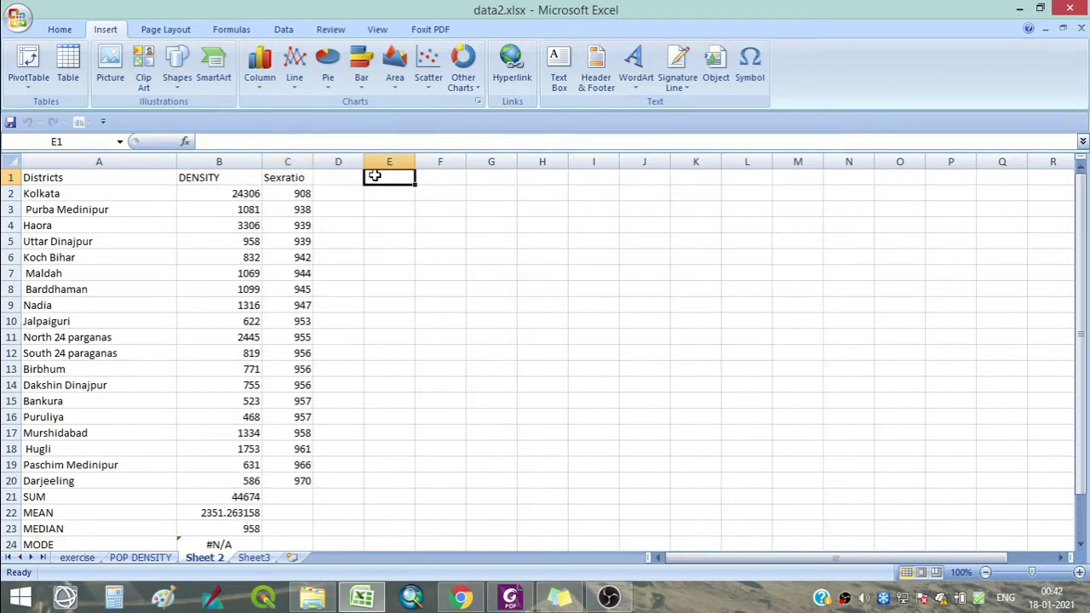
{"action": "left_click", "coordinate": [451, 180]}
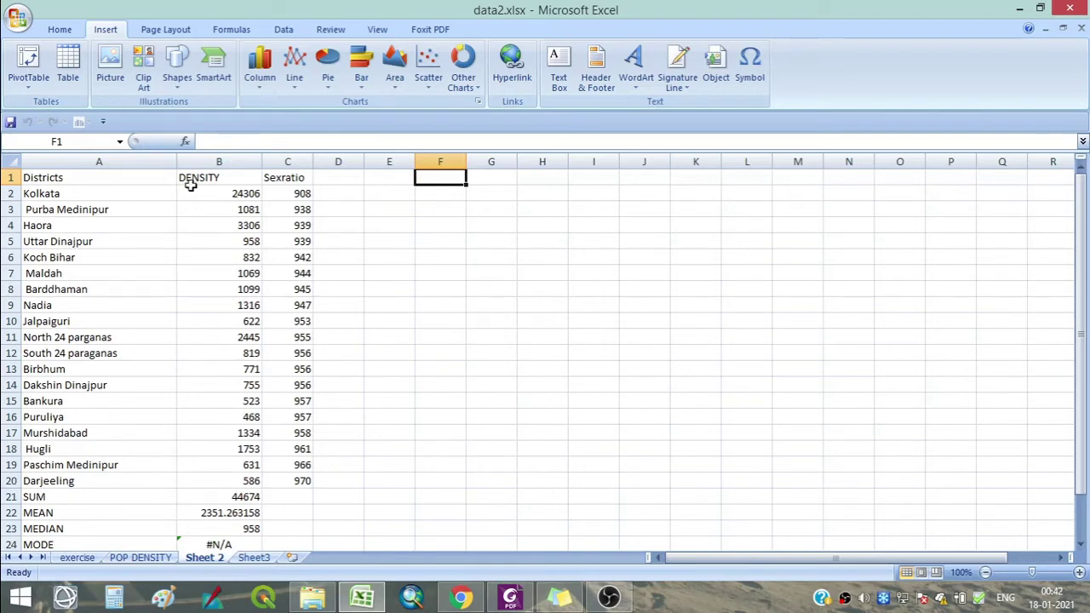
{"action": "left_click_drag", "start_coordinate": [188, 189], "coordinate": [281, 479]}
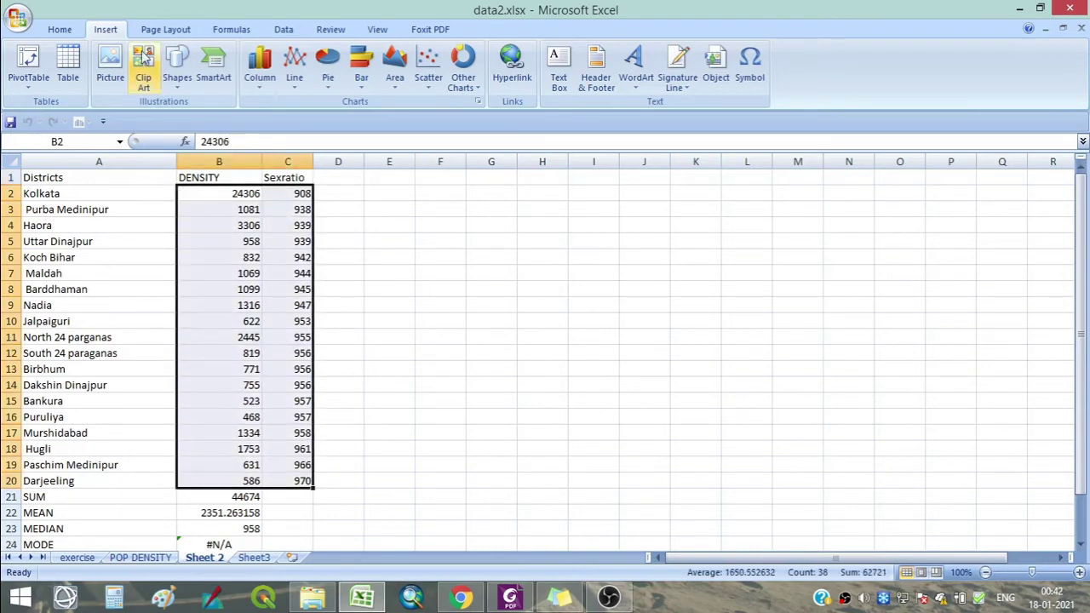
- Insert a Clustered Column chart of the selected DENSITY and Sexratio values
{"action": "left_click", "coordinate": [258, 66]}
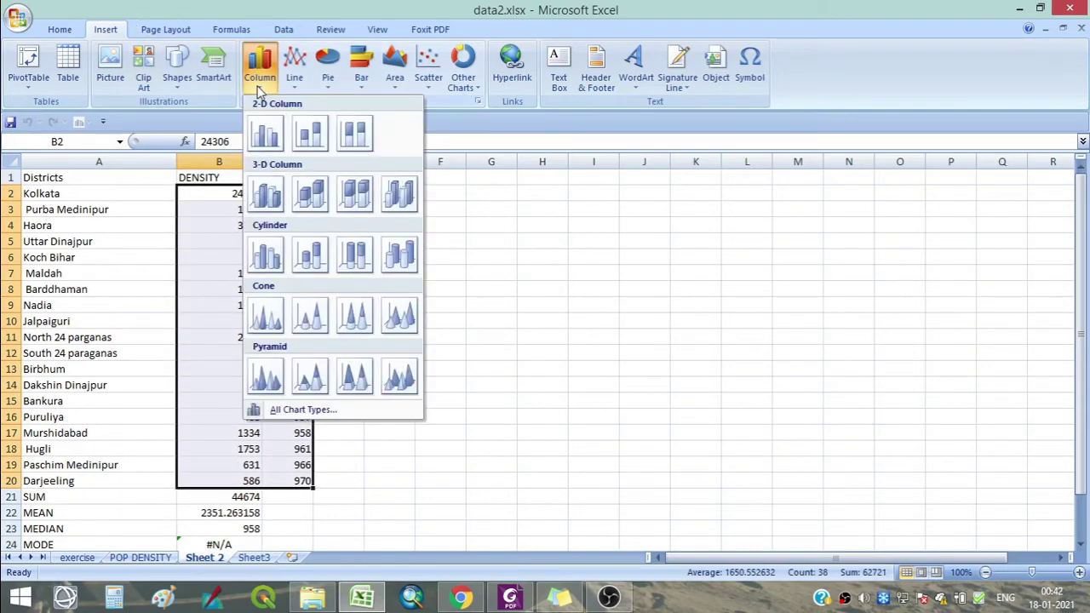
{"action": "left_click", "coordinate": [267, 137]}
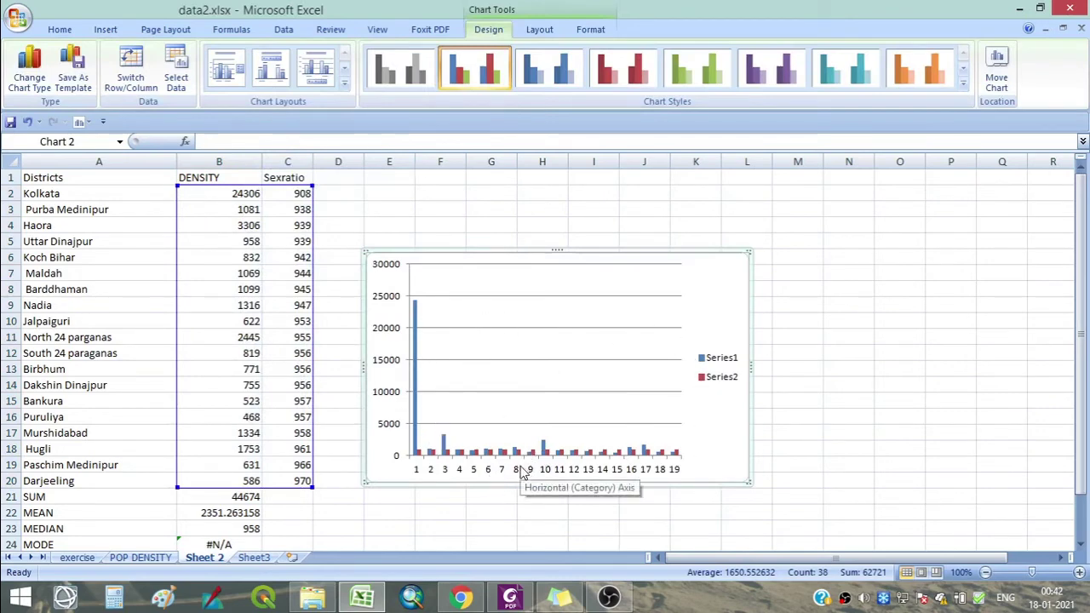
- Set the column chart's horizontal axis labels to the district names in A2:A20
{"action": "left_click", "coordinate": [525, 475]}
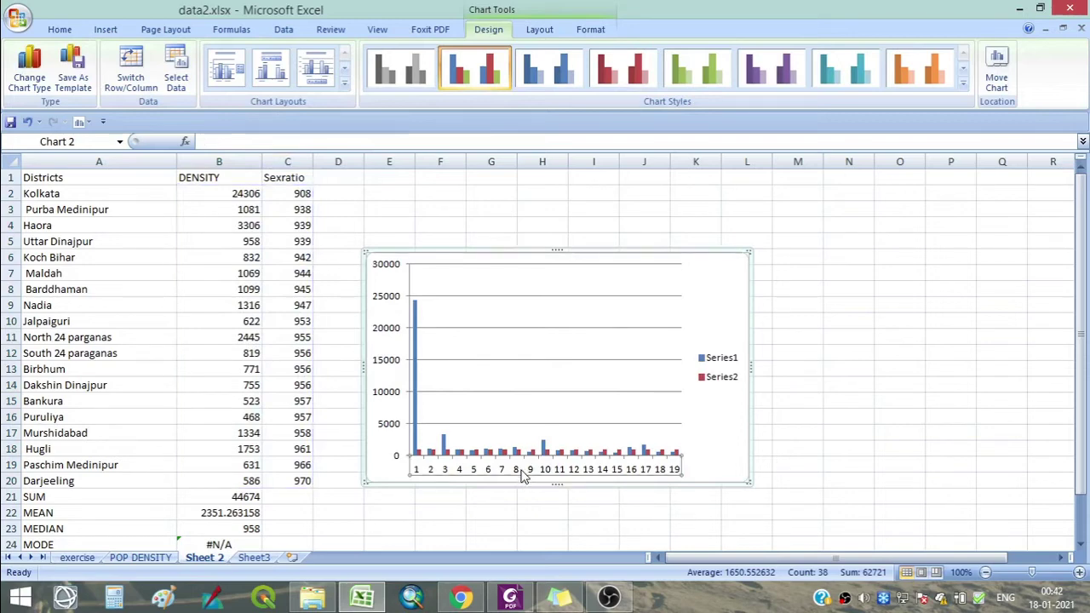
{"action": "right_click", "coordinate": [524, 476]}
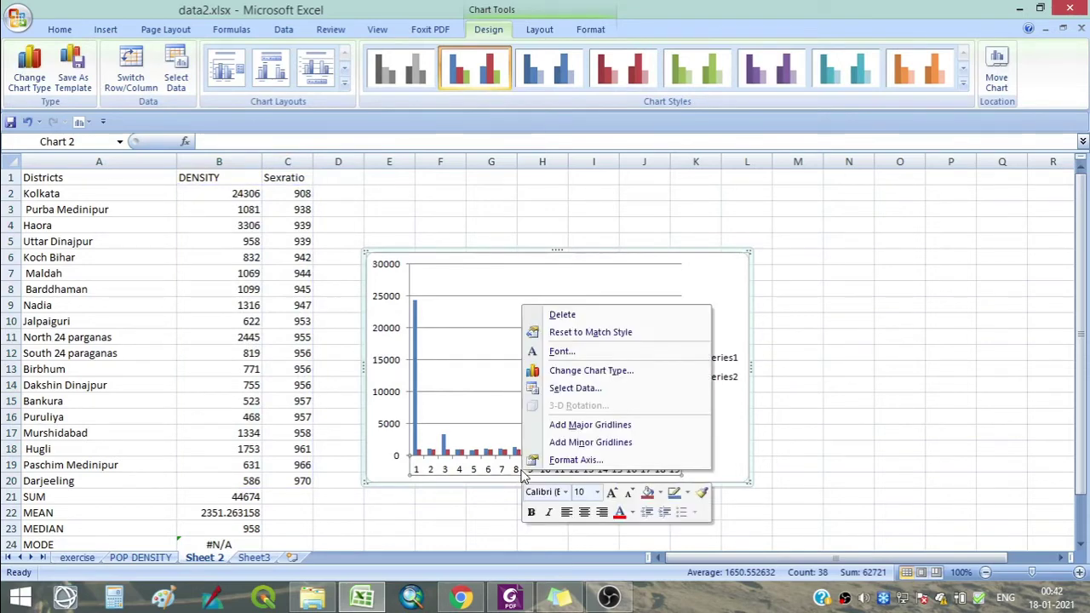
{"action": "left_click", "coordinate": [580, 389]}
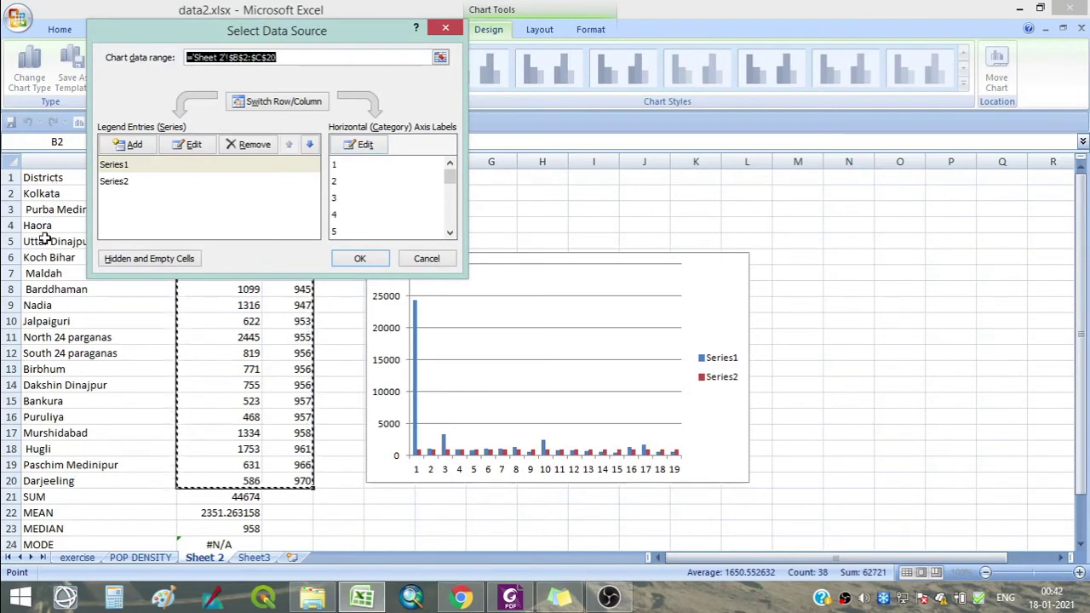
{"action": "left_click", "coordinate": [358, 145]}
{"action": "left_click_drag", "start_coordinate": [73, 193], "coordinate": [166, 481]}
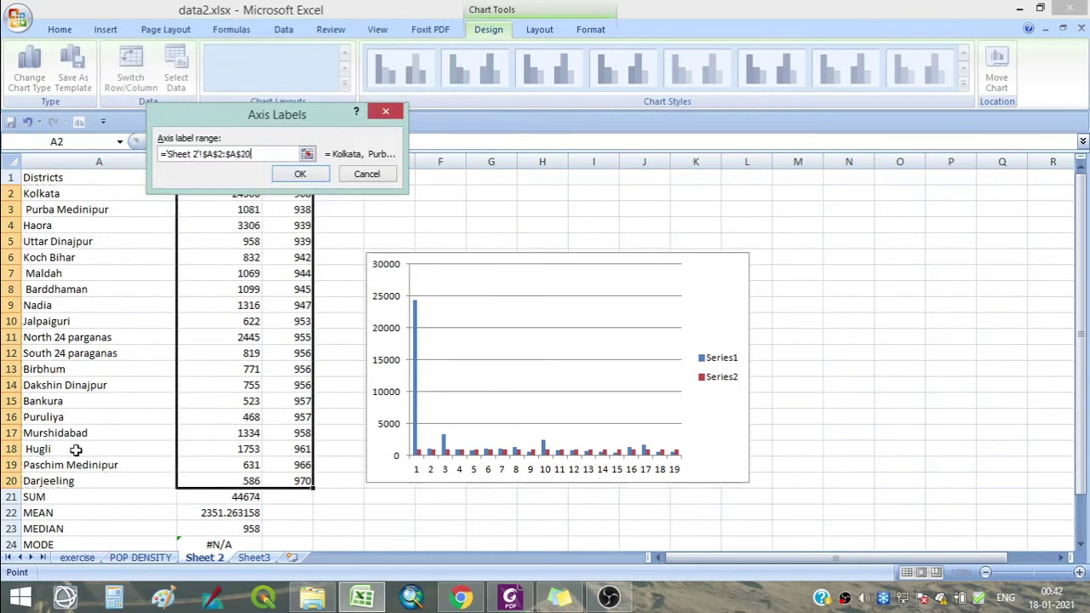
{"action": "left_click", "coordinate": [300, 173]}
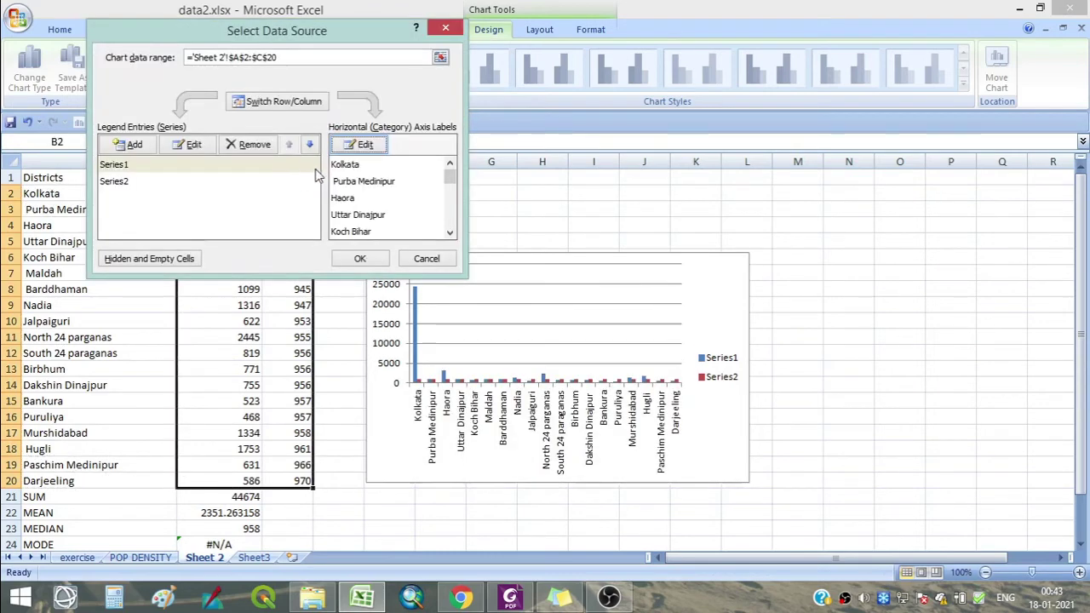
- Rename Series1 to 'DENSITY OF POP.' and Series2 to 'SEX RATIO', then apply the changes
{"action": "left_click", "coordinate": [125, 167]}
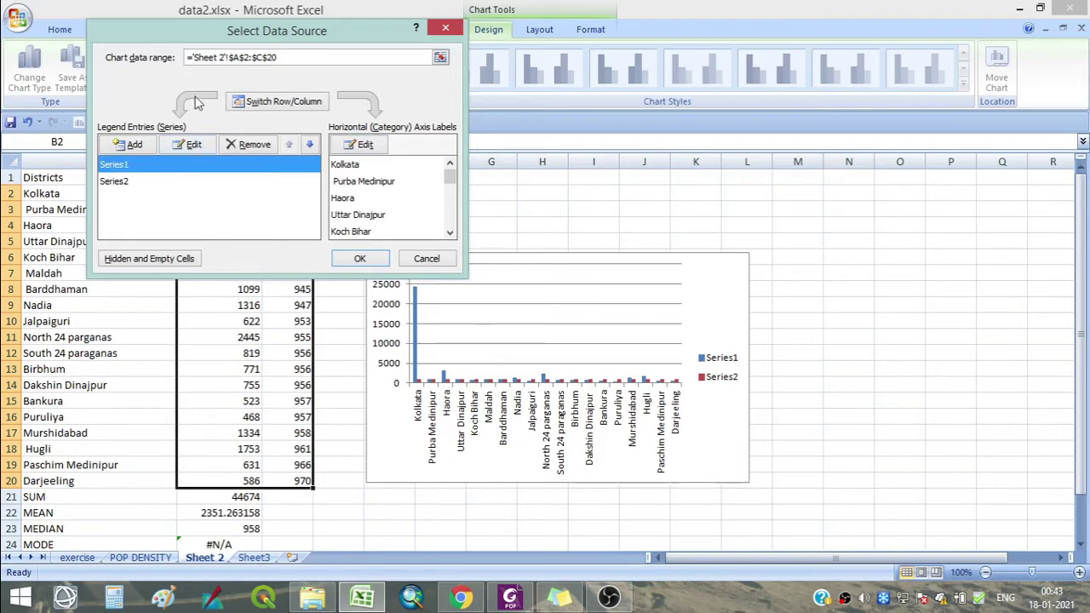
{"action": "left_click_drag", "start_coordinate": [213, 37], "coordinate": [742, 47]}
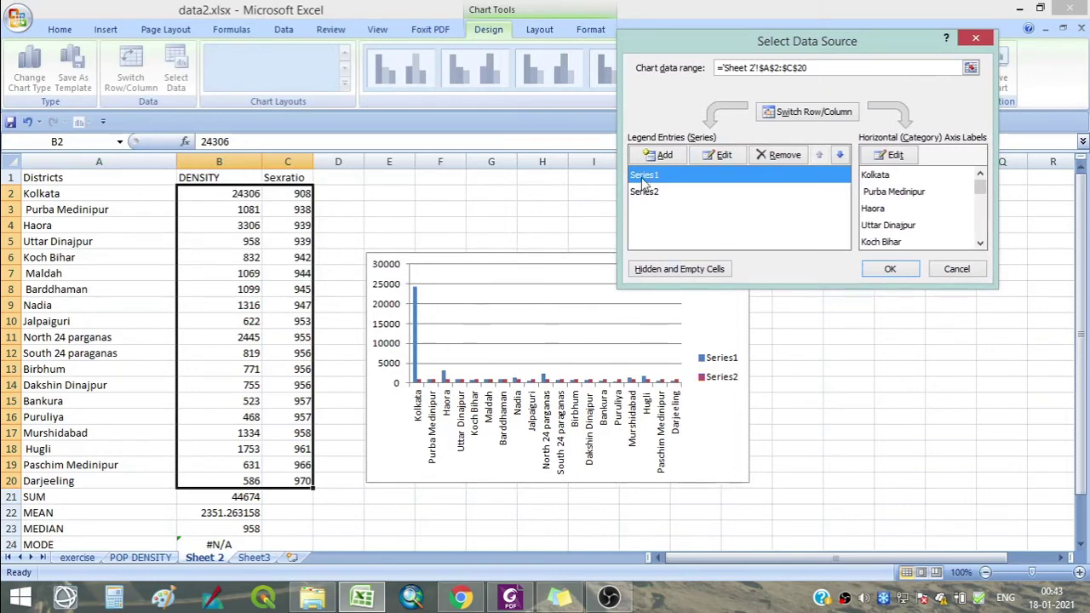
{"action": "left_click", "coordinate": [721, 156]}
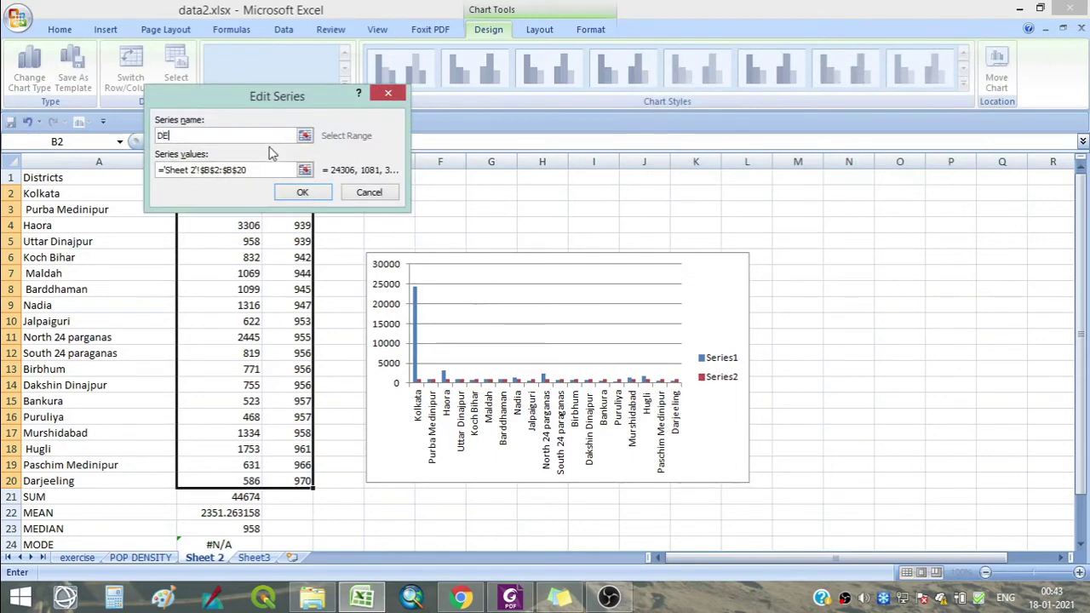
{"action": "type", "text": "DENSITY OF P"}
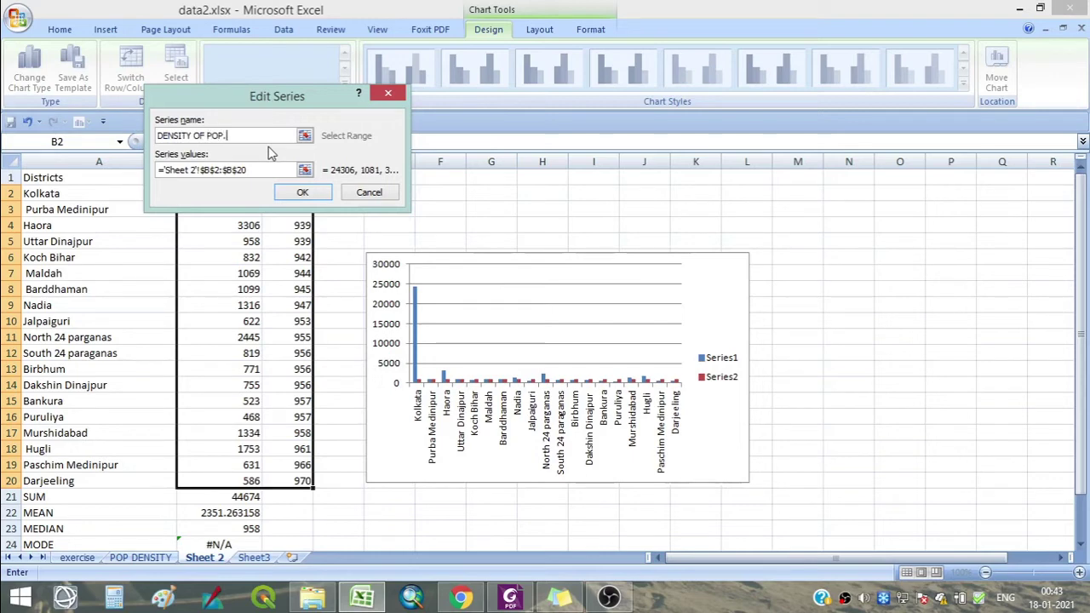
{"action": "type", "text": "OP."}
{"action": "left_click", "coordinate": [303, 193]}
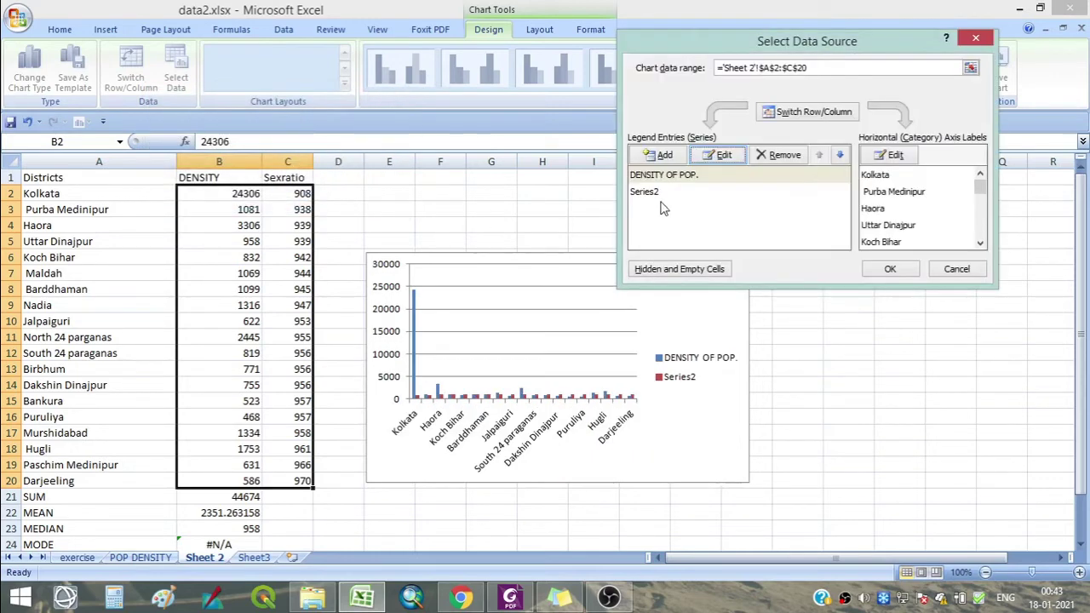
{"action": "left_click", "coordinate": [656, 193]}
{"action": "left_click", "coordinate": [717, 156]}
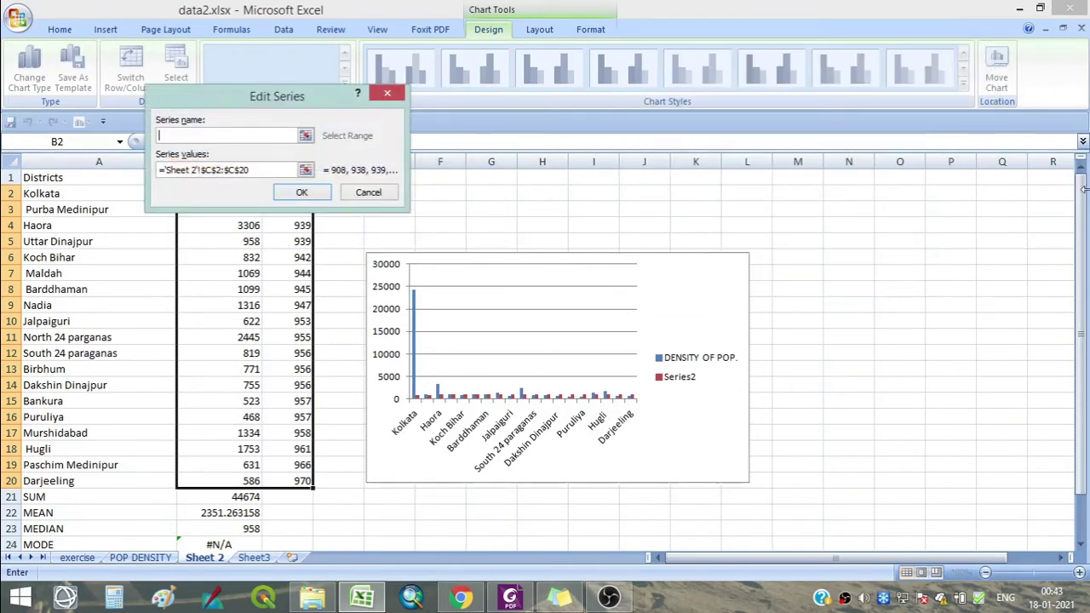
{"action": "left_click", "coordinate": [183, 135]}
{"action": "type", "text": "SEX RATIO"}
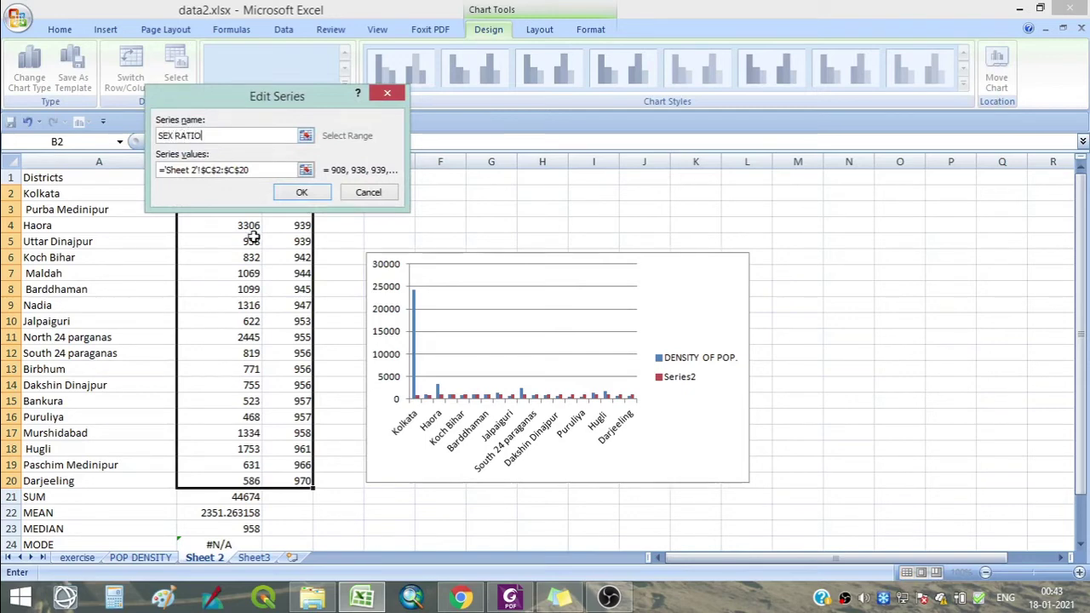
{"action": "left_click", "coordinate": [282, 195]}
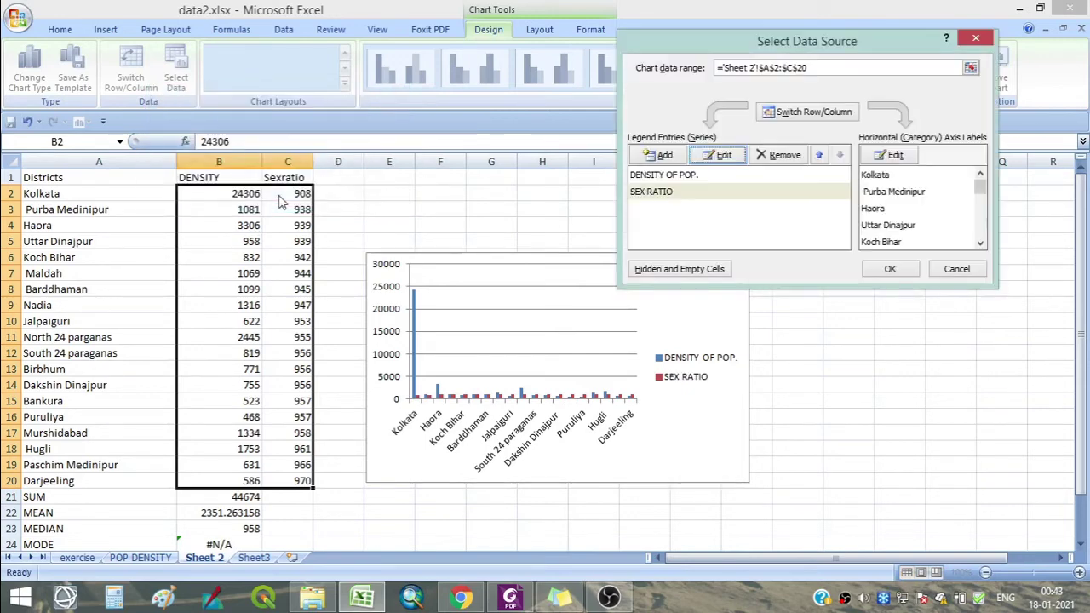
{"action": "left_click", "coordinate": [890, 269]}
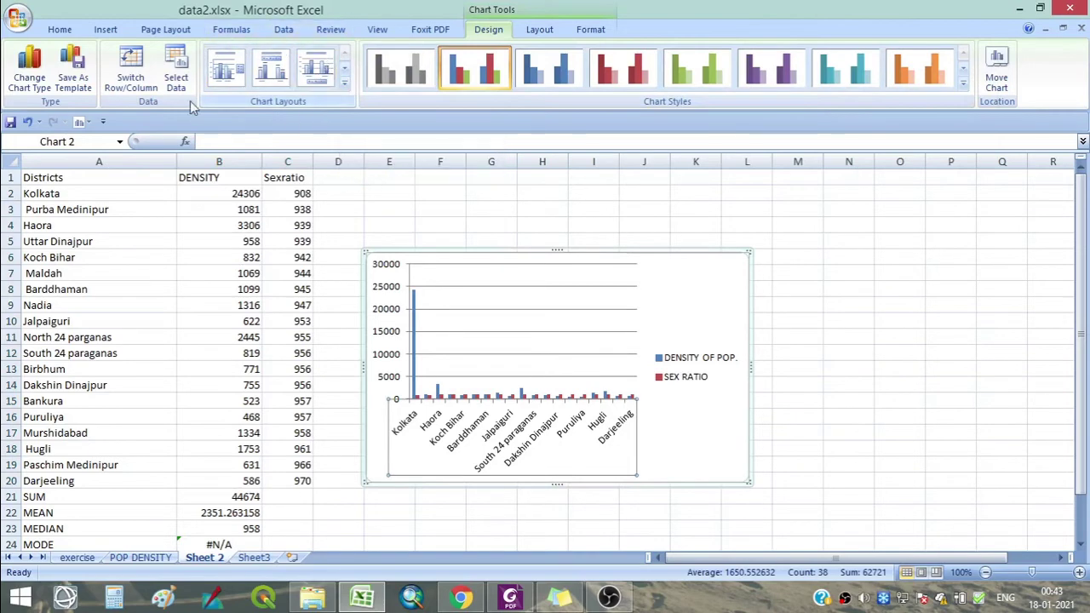
- Reselect the density and sex-ratio column chart and expand the full Chart Layouts gallery
{"action": "left_click", "coordinate": [882, 364]}
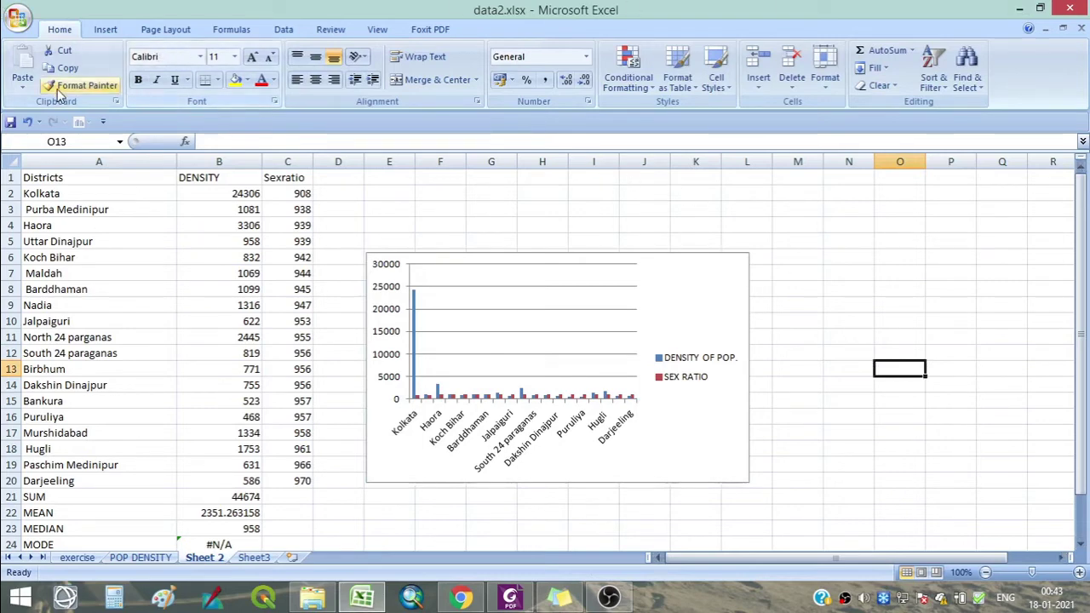
{"action": "left_click", "coordinate": [705, 301]}
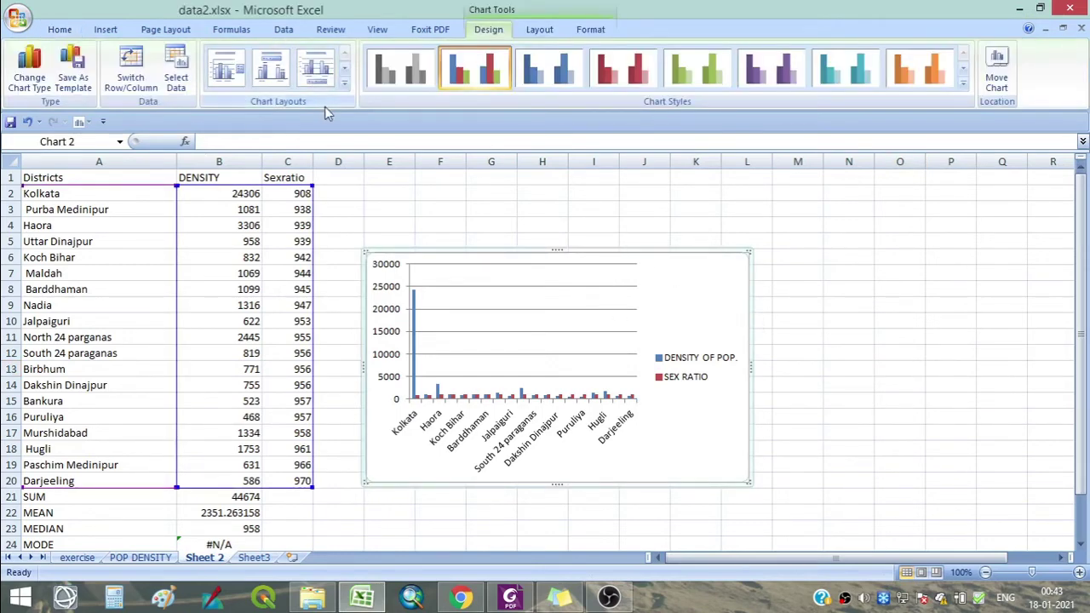
{"action": "left_click", "coordinate": [345, 85]}
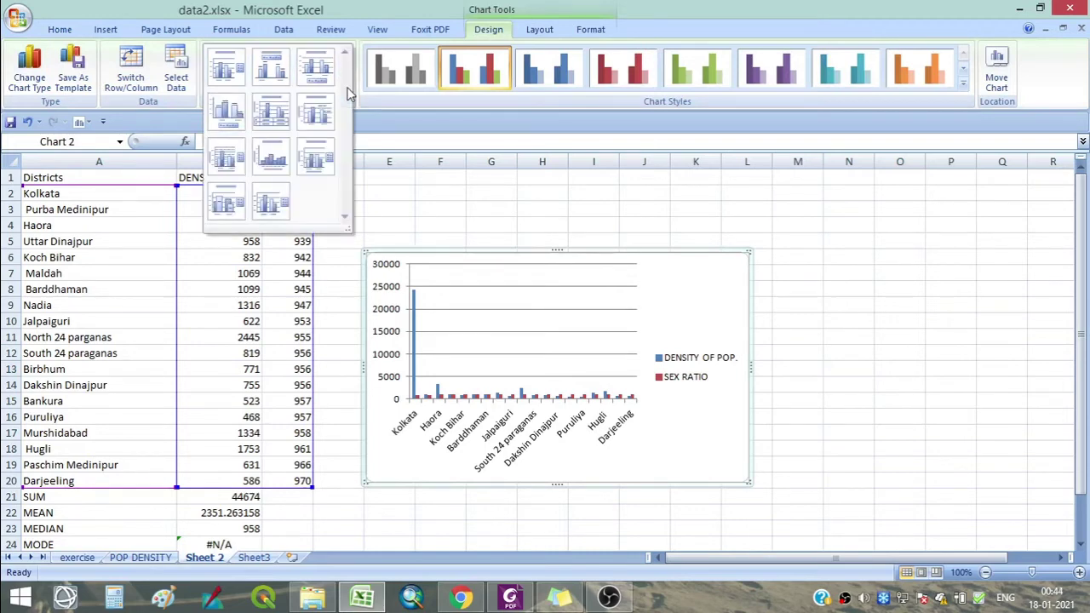
- Apply Layout 9 with chart and axis titles and move the legend to the bottom-left
{"action": "left_click", "coordinate": [313, 158]}
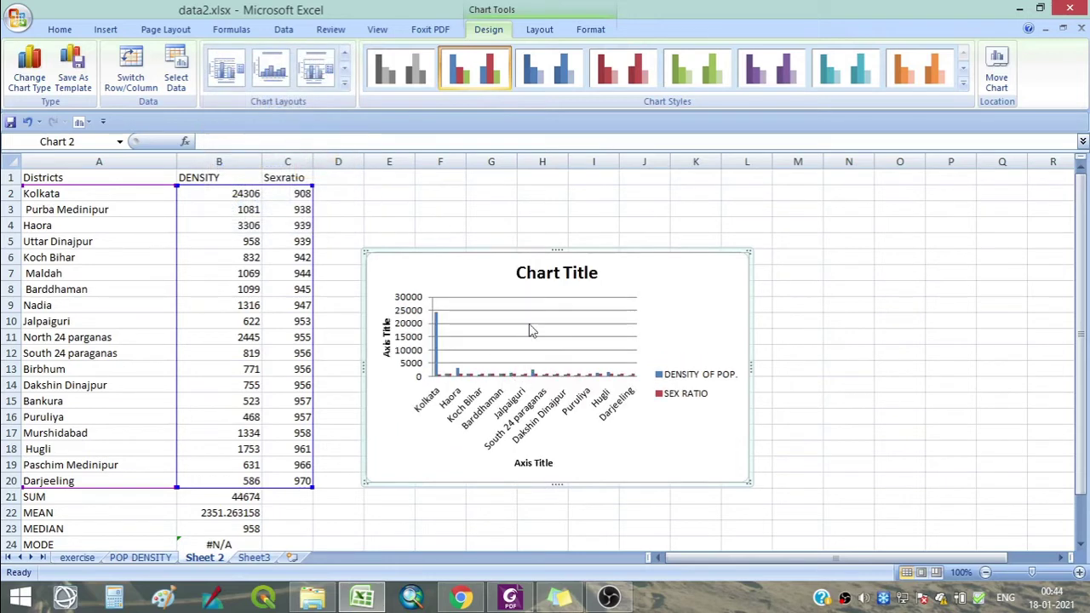
{"action": "left_click", "coordinate": [630, 312]}
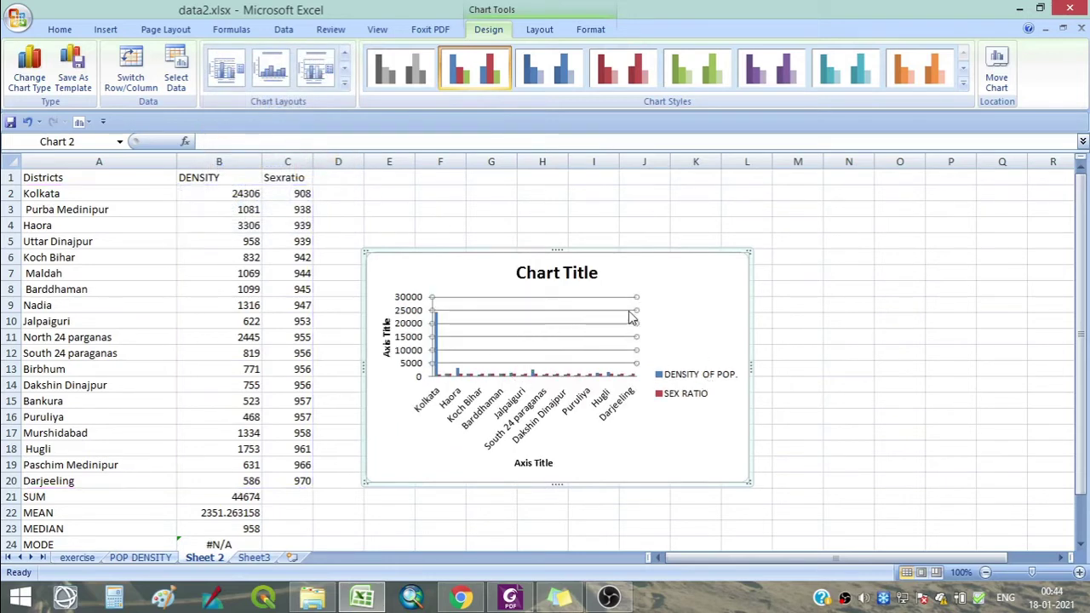
{"action": "left_click", "coordinate": [666, 290]}
{"action": "left_click", "coordinate": [697, 385]}
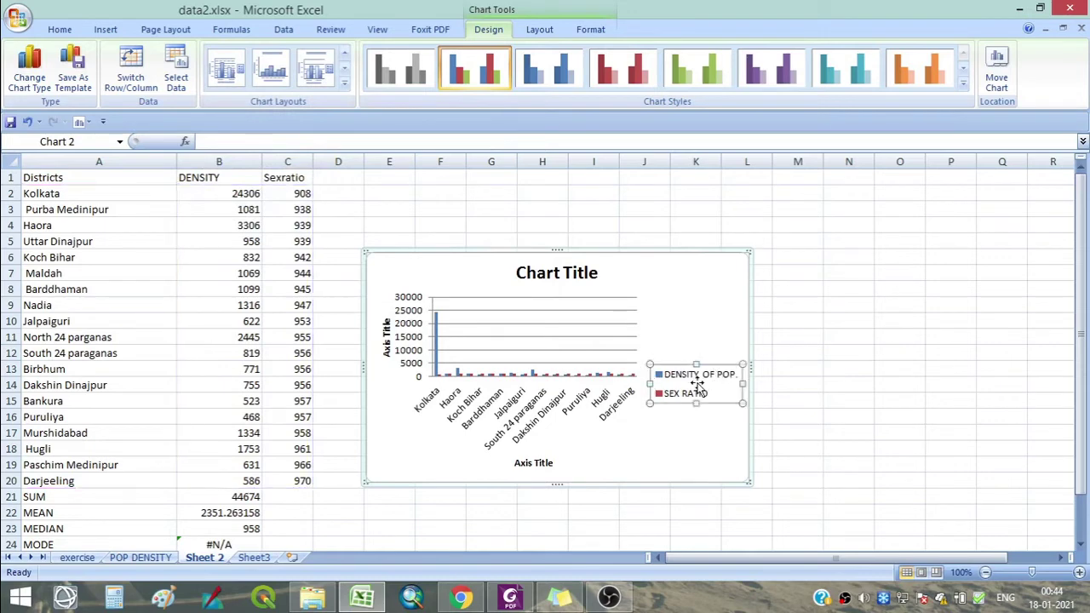
{"action": "left_click_drag", "start_coordinate": [697, 385], "coordinate": [419, 456]}
- Enlarge the plot area up and to the right and delete the horizontal gridlines
{"action": "left_click", "coordinate": [626, 328]}
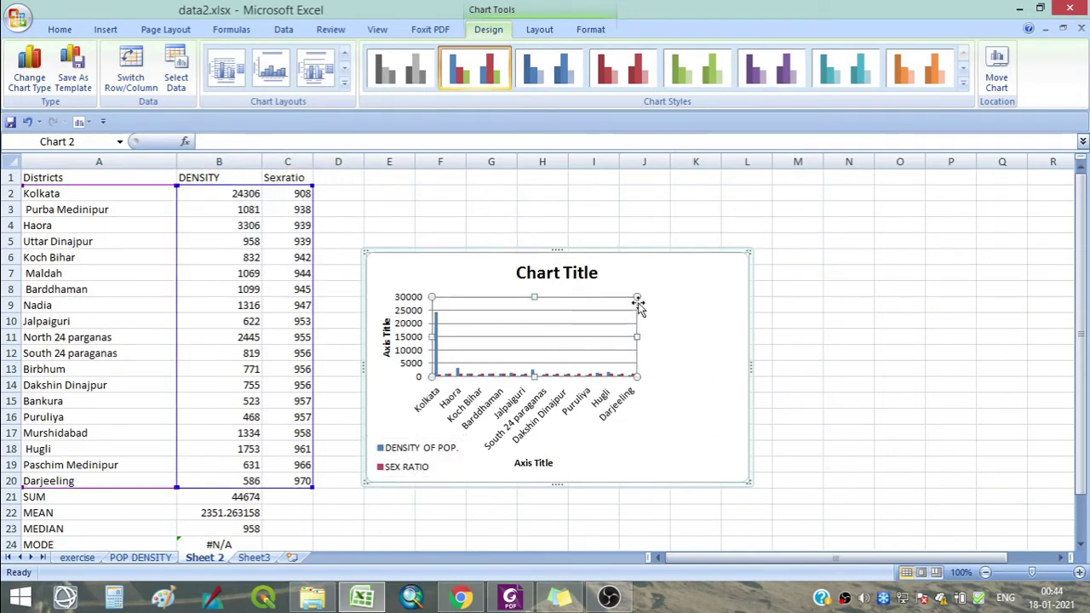
{"action": "left_click_drag", "start_coordinate": [638, 305], "coordinate": [727, 278]}
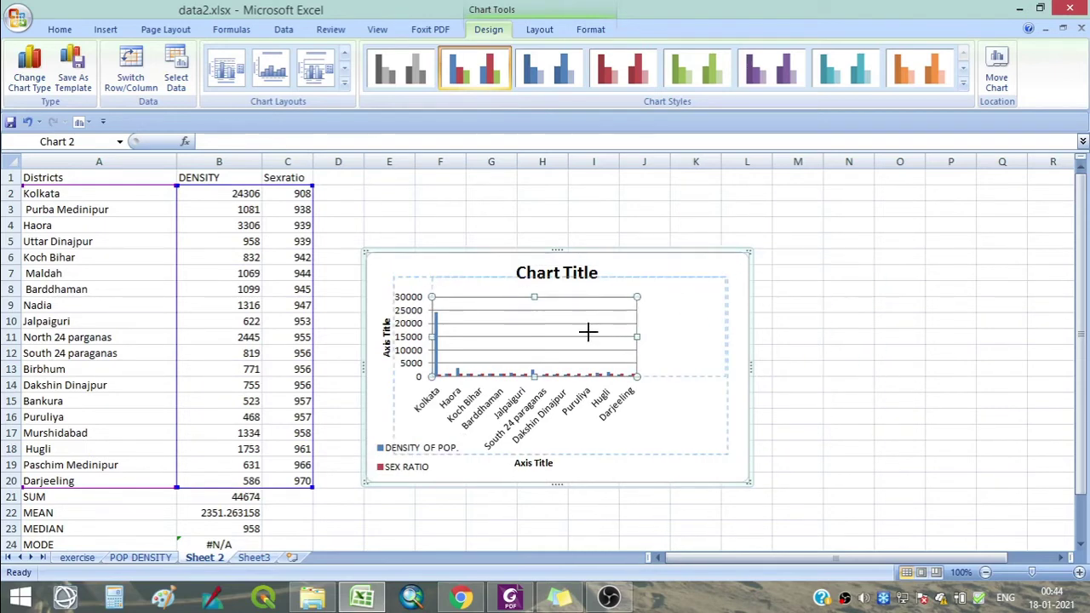
{"action": "left_click", "coordinate": [591, 327]}
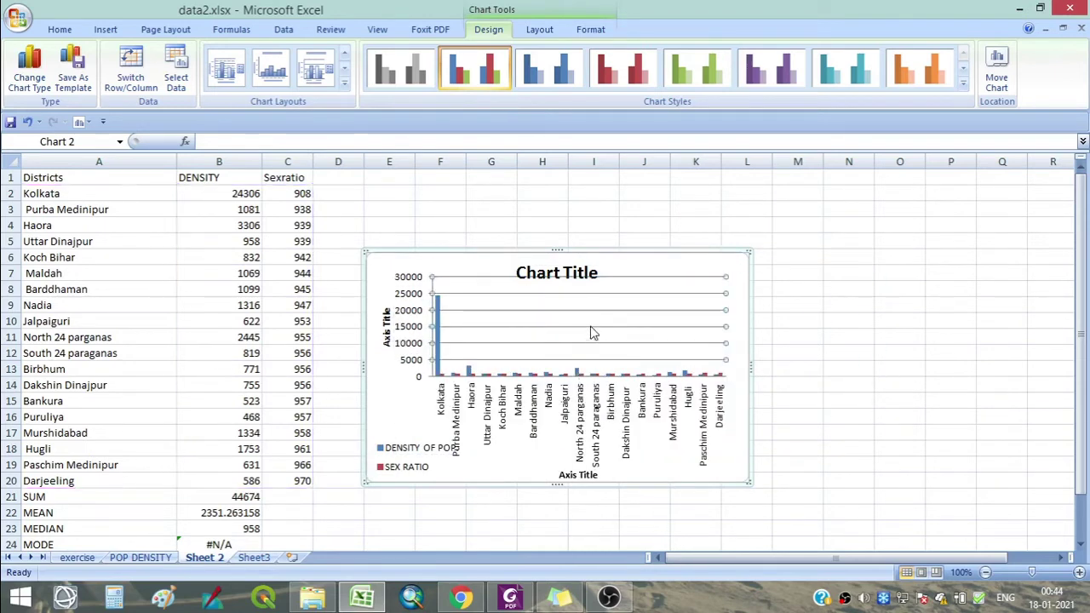
{"action": "key", "text": "Delete"}
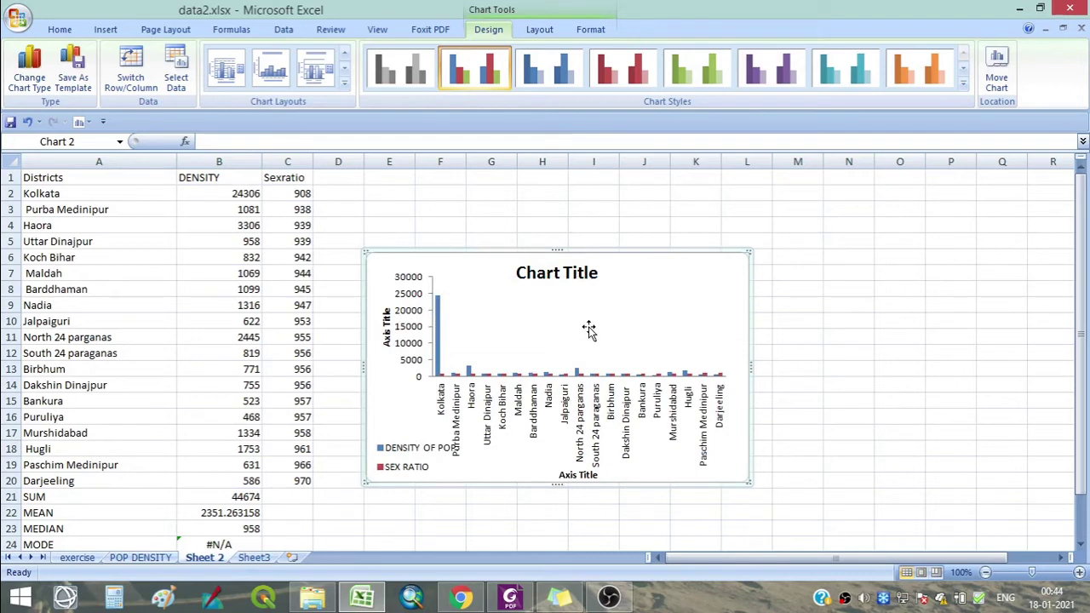
- Format the density series, trying solid, gradient and texture fill options without applying any
{"action": "left_click", "coordinate": [438, 330]}
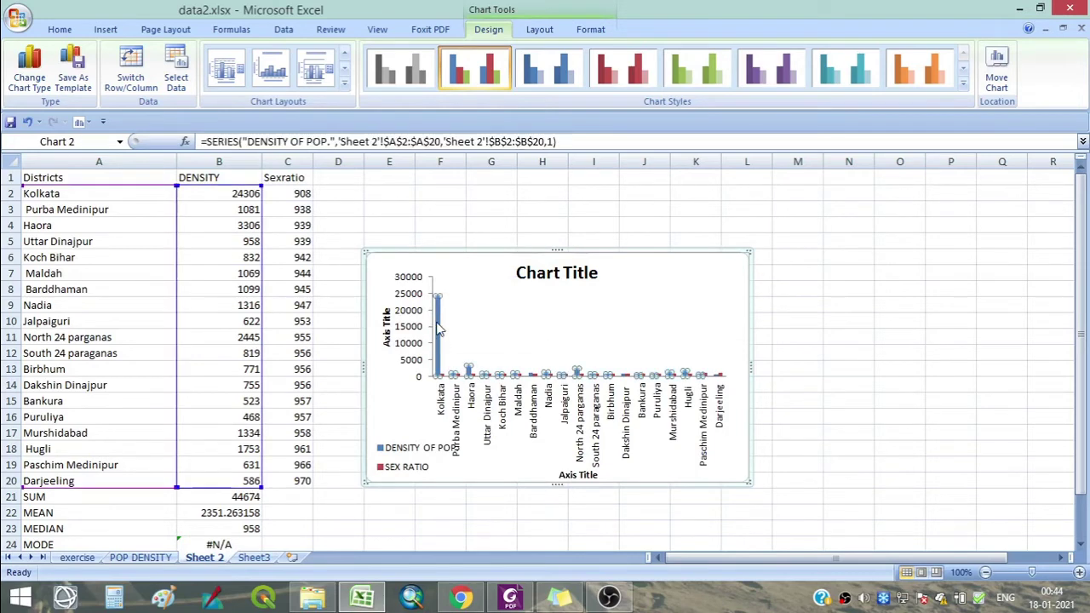
{"action": "right_click", "coordinate": [438, 330]}
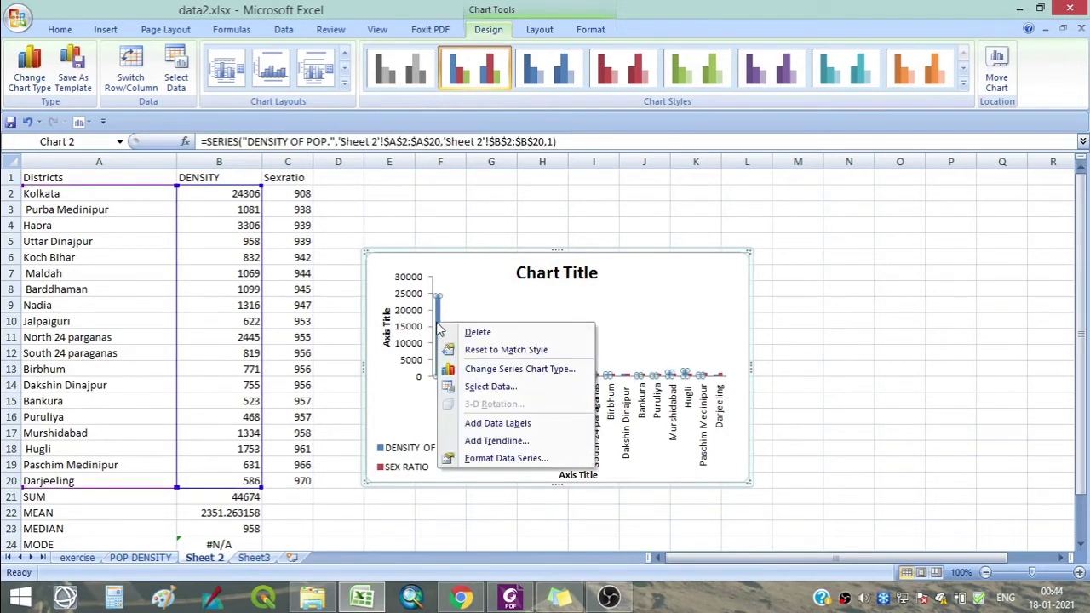
{"action": "left_click", "coordinate": [500, 461]}
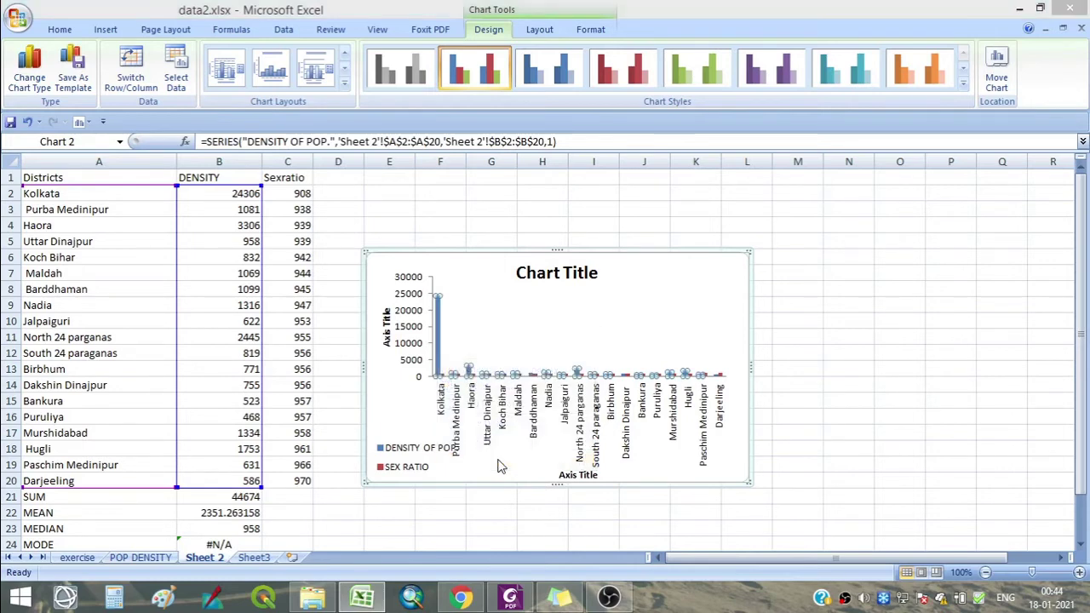
{"action": "left_click", "coordinate": [417, 133]}
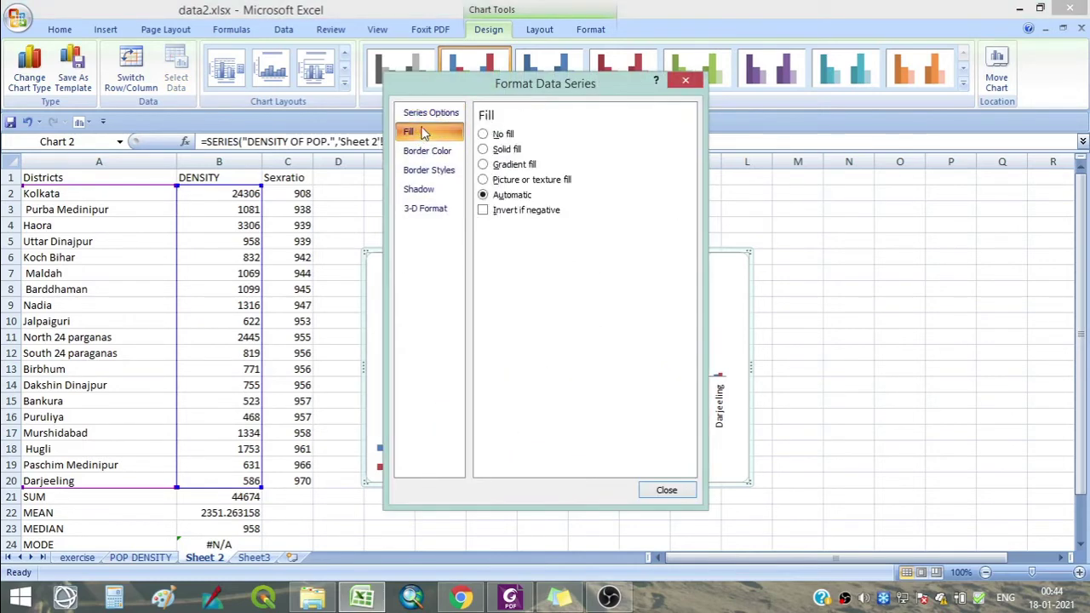
{"action": "left_click", "coordinate": [513, 154]}
{"action": "left_click", "coordinate": [549, 230]}
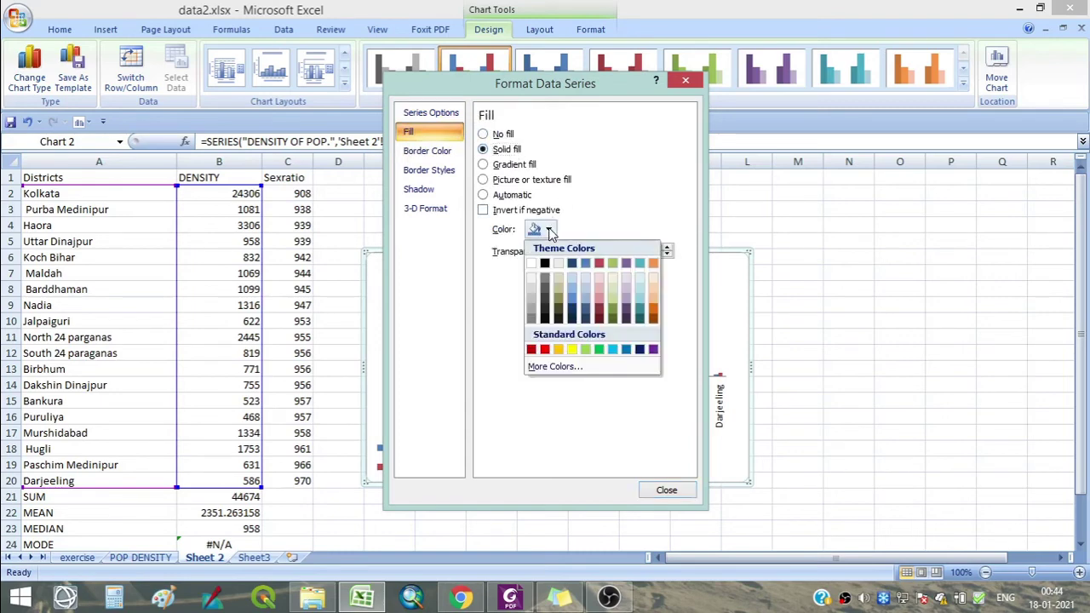
{"action": "left_click", "coordinate": [624, 311]}
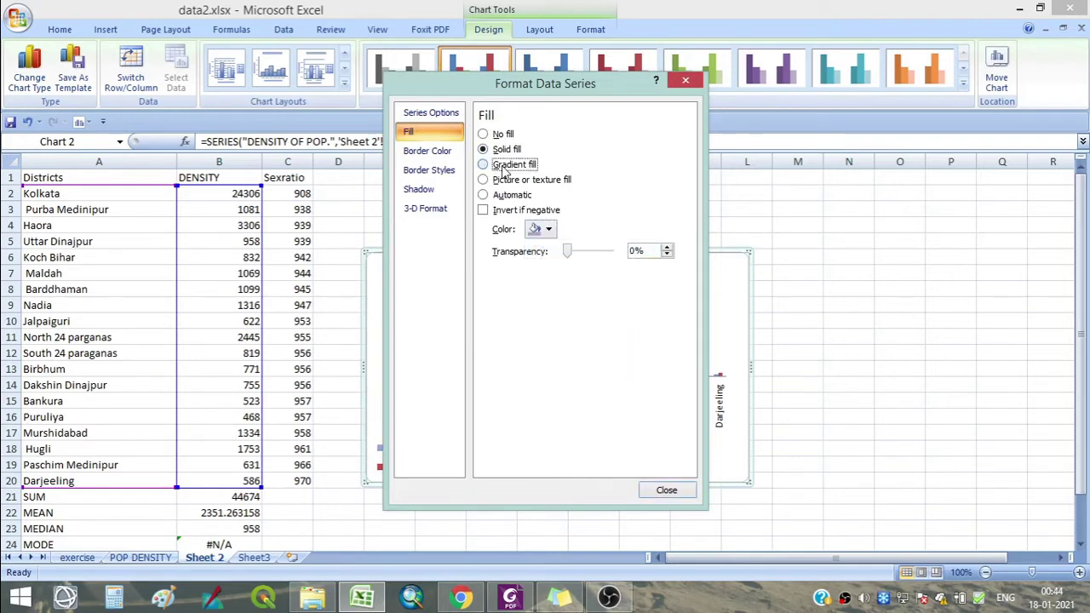
{"action": "left_click", "coordinate": [497, 164]}
{"action": "left_click", "coordinate": [578, 230]}
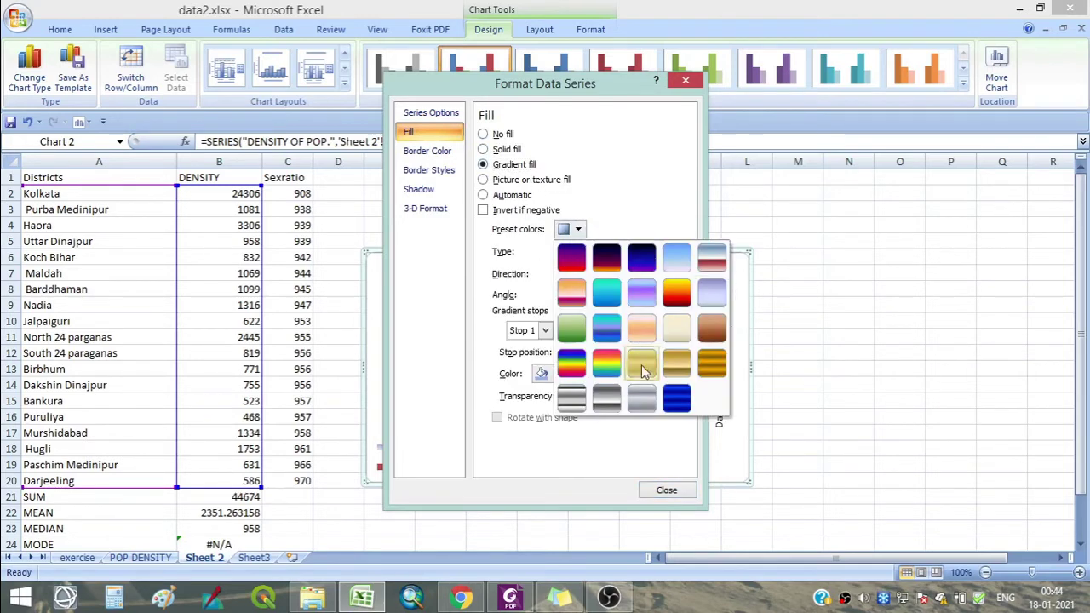
{"action": "left_click", "coordinate": [651, 186]}
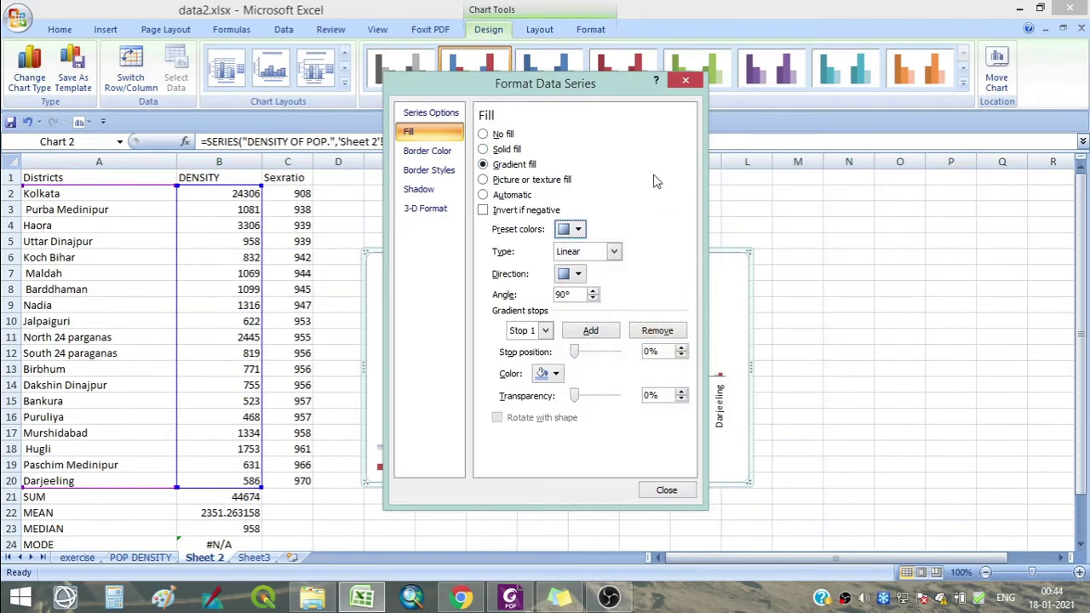
{"action": "left_click", "coordinate": [578, 229]}
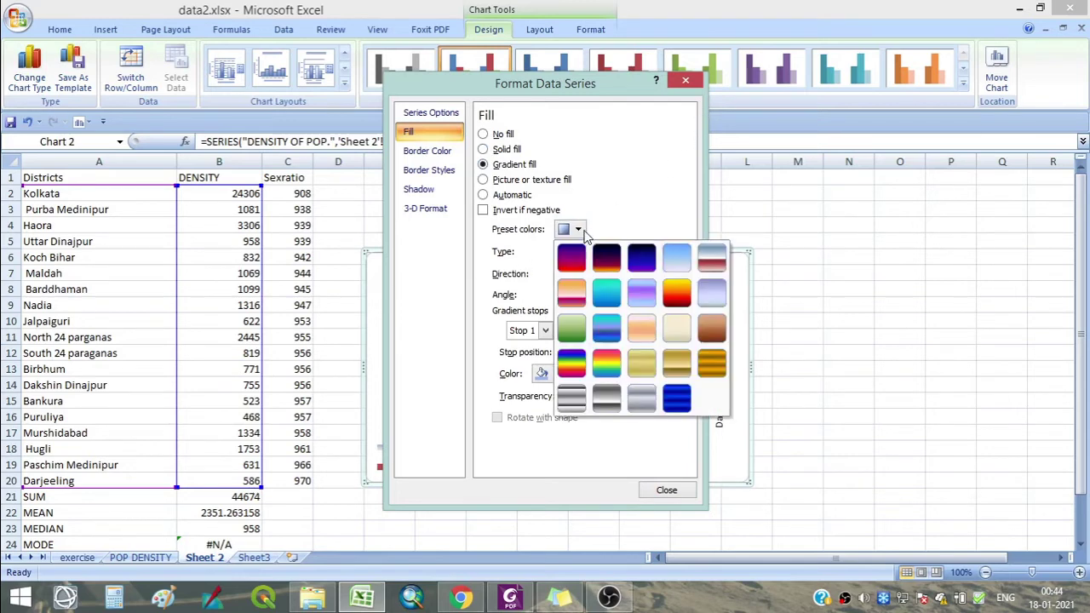
{"action": "left_click", "coordinate": [628, 162]}
{"action": "left_click", "coordinate": [536, 180]}
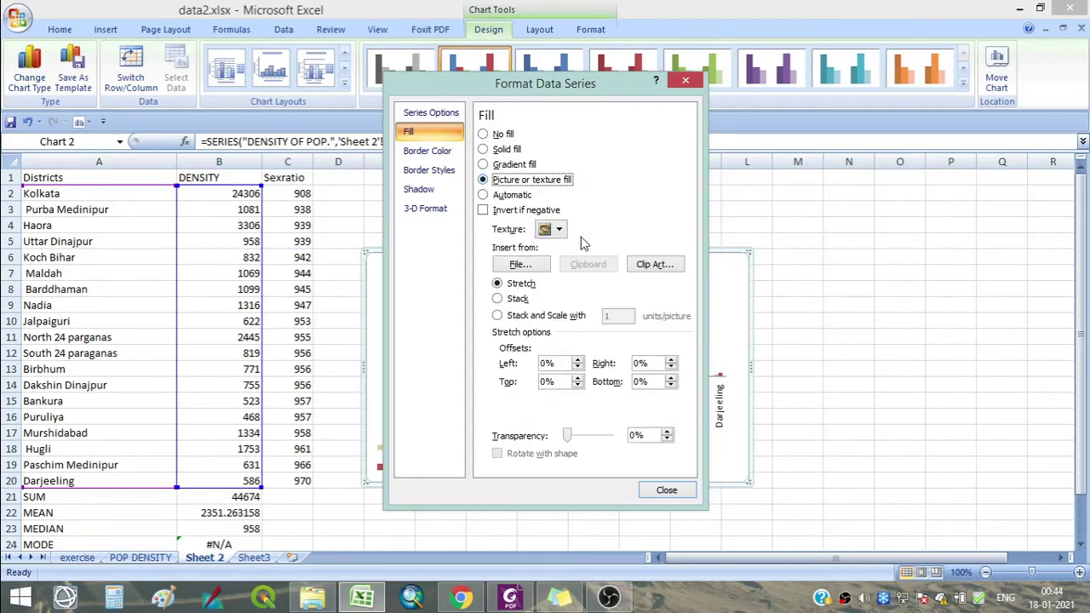
{"action": "left_click", "coordinate": [558, 230]}
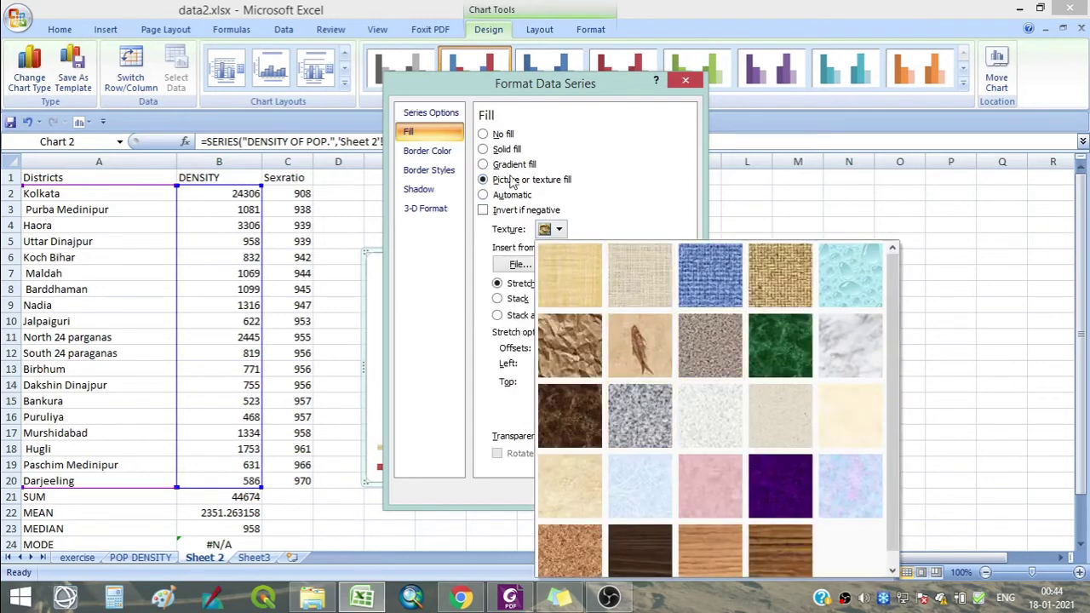
{"action": "left_click", "coordinate": [649, 207]}
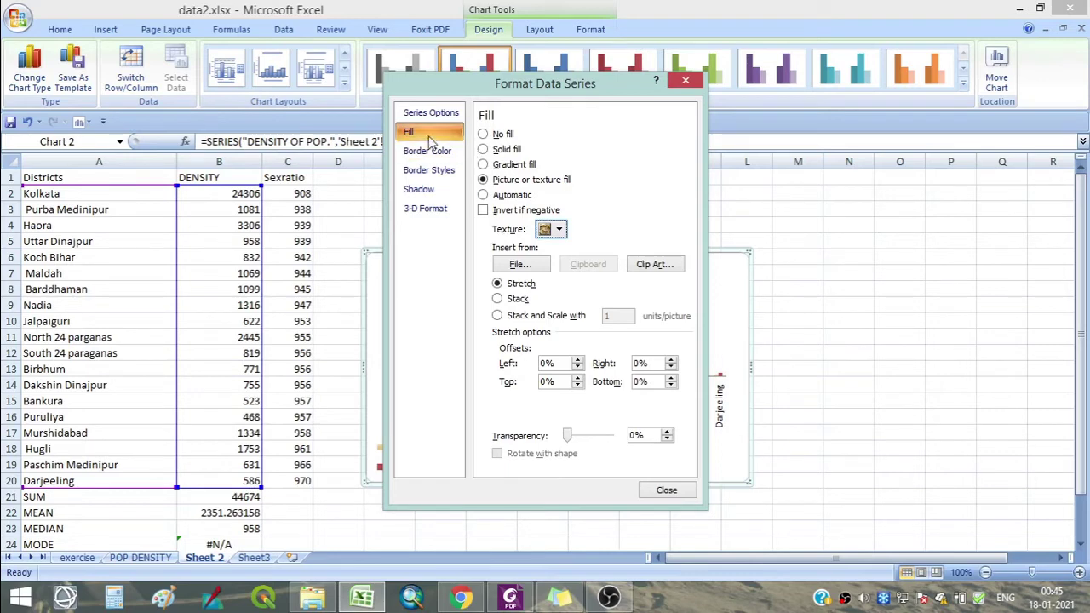
- Give the DENSITY OF POP. bars a solid green fill
{"action": "left_click", "coordinate": [483, 149]}
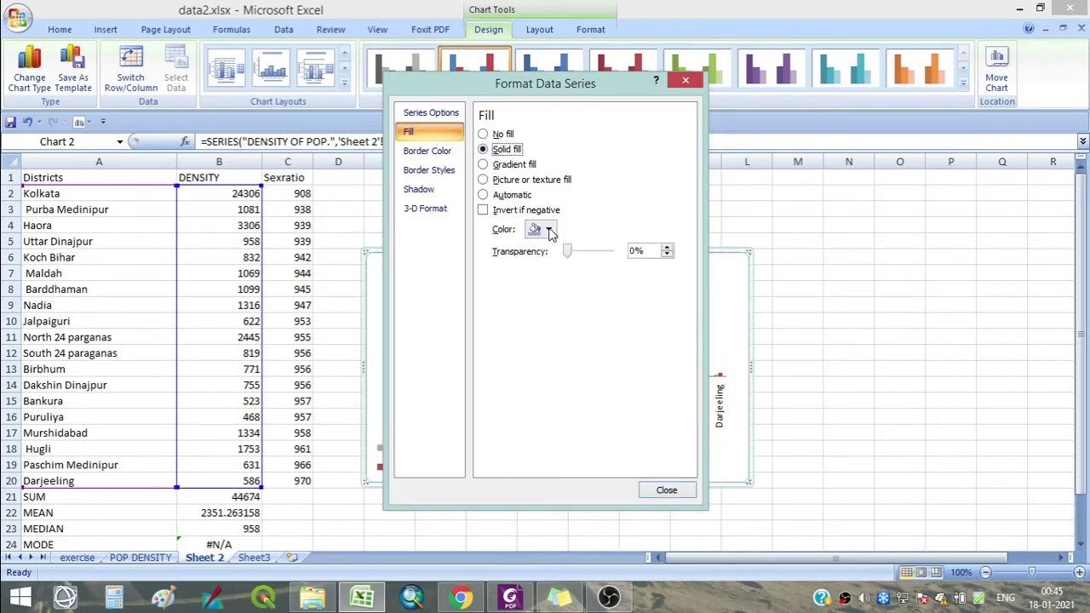
{"action": "left_click", "coordinate": [549, 230]}
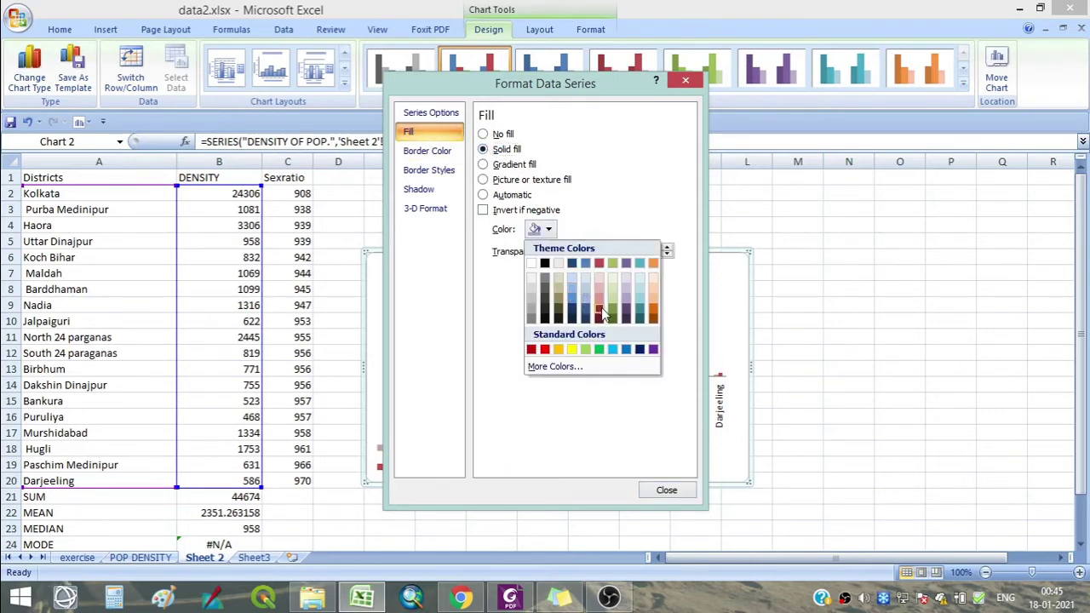
{"action": "left_click", "coordinate": [600, 313]}
{"action": "left_click", "coordinate": [549, 229]}
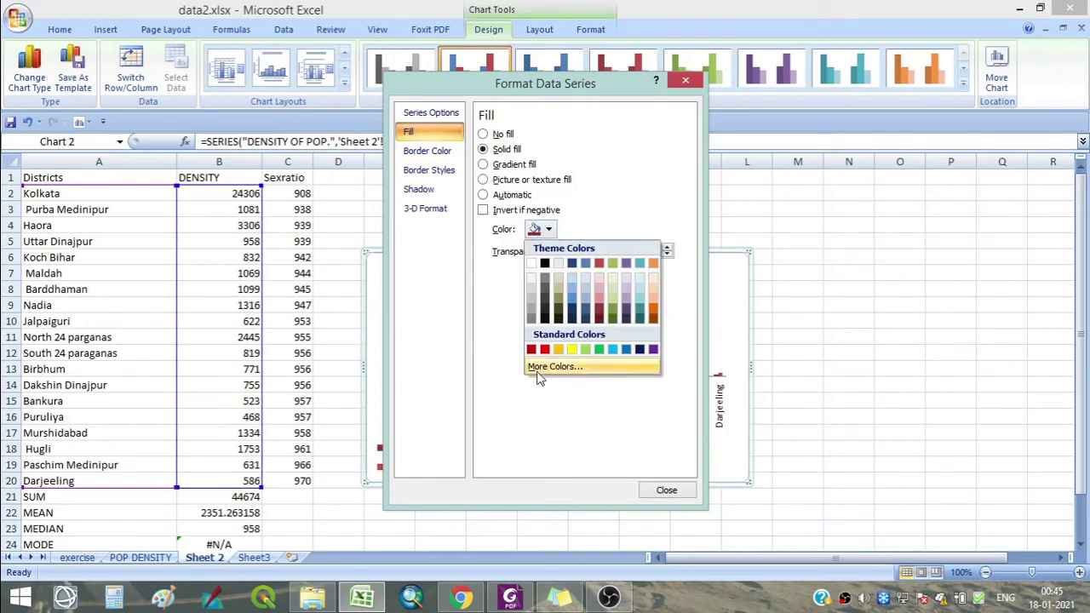
{"action": "left_click", "coordinate": [600, 350]}
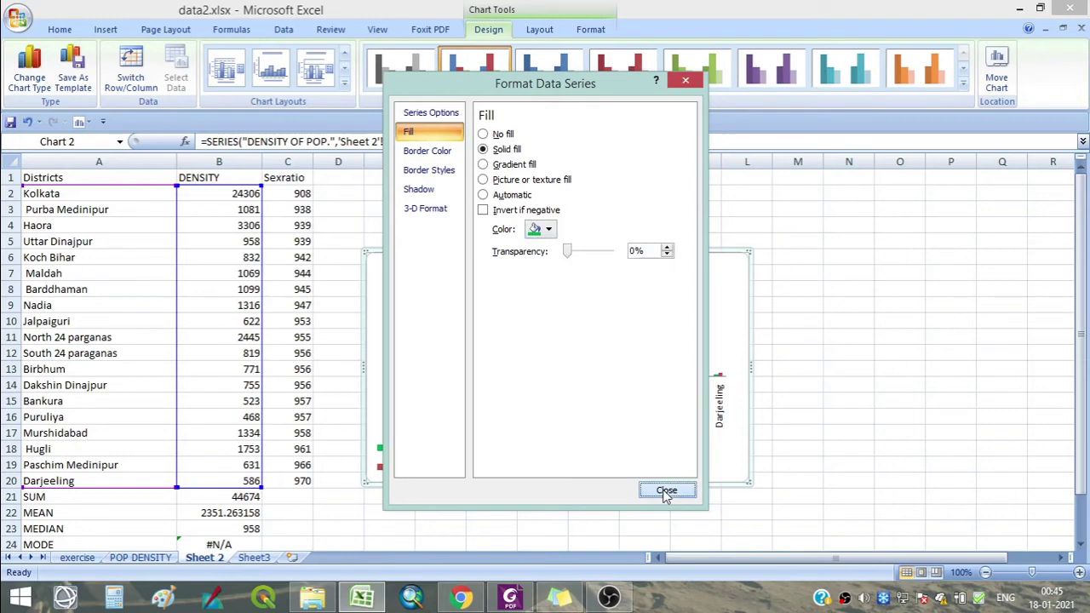
{"action": "left_click", "coordinate": [666, 492]}
- Give the SEX RATIO bars a solid orange fill
{"action": "left_click", "coordinate": [628, 356]}
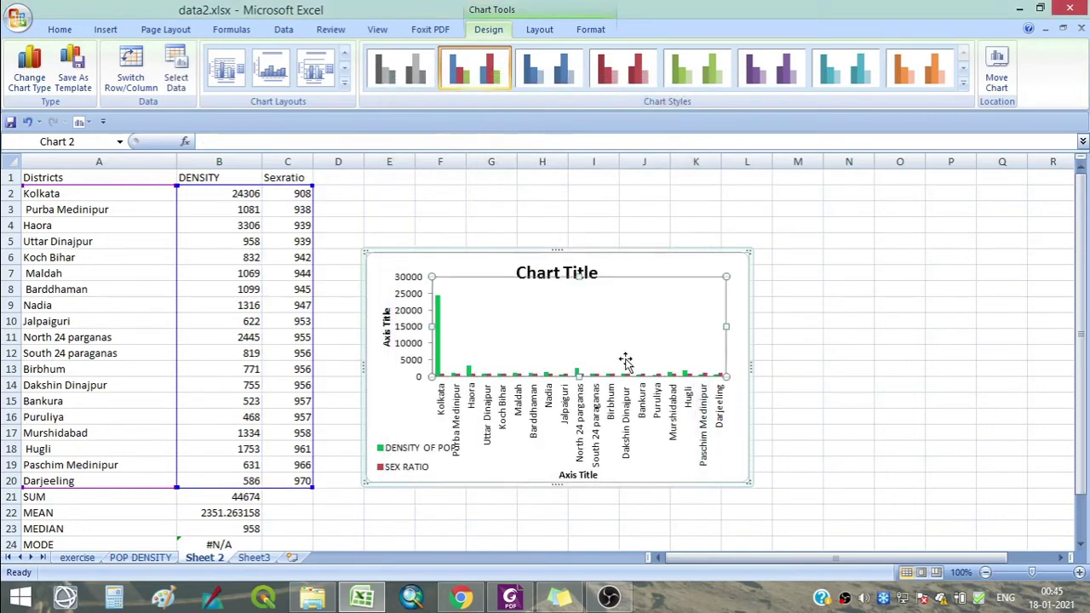
{"action": "left_click", "coordinate": [459, 377]}
{"action": "right_click", "coordinate": [459, 378]}
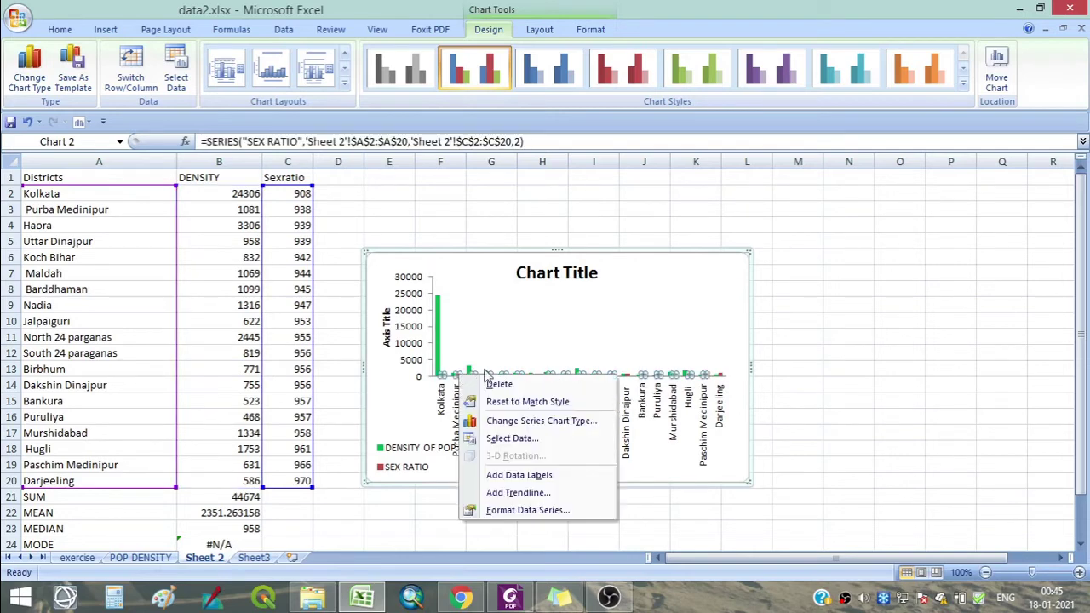
{"action": "left_click", "coordinate": [523, 511]}
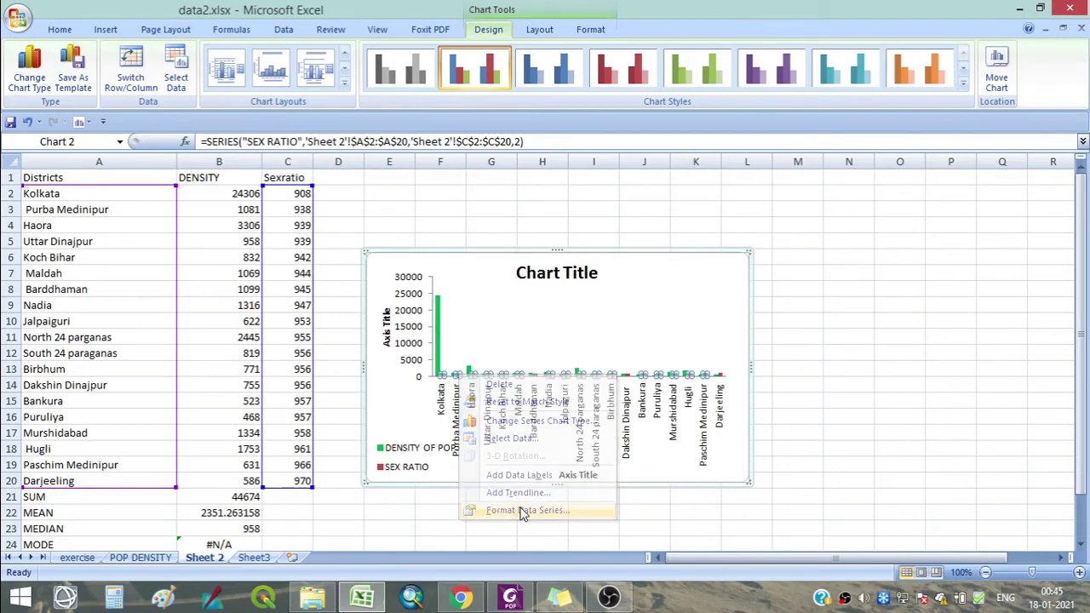
{"action": "left_click", "coordinate": [417, 133]}
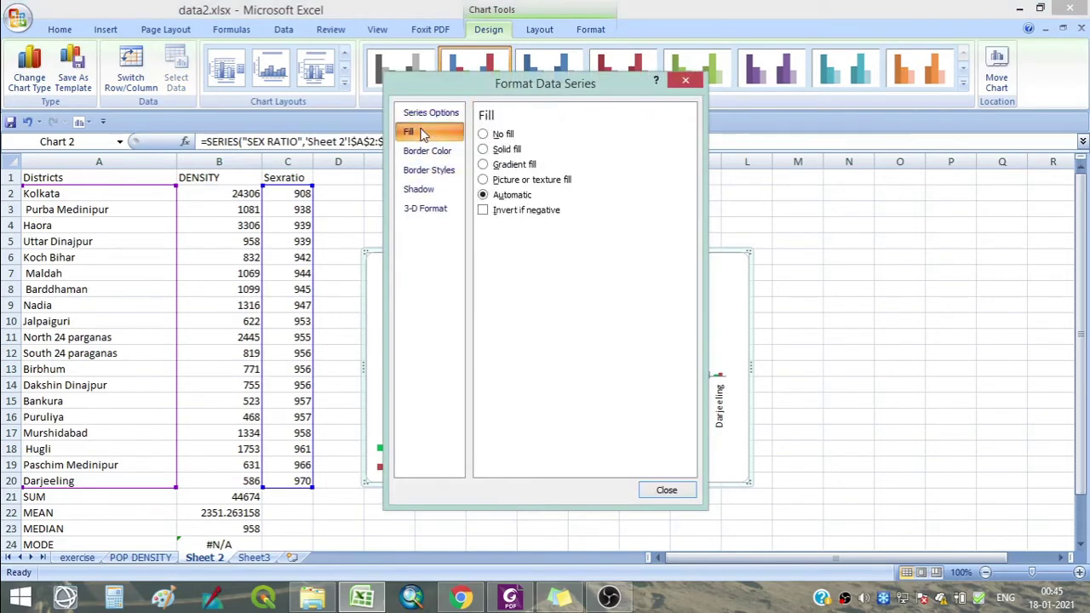
{"action": "left_click", "coordinate": [505, 150]}
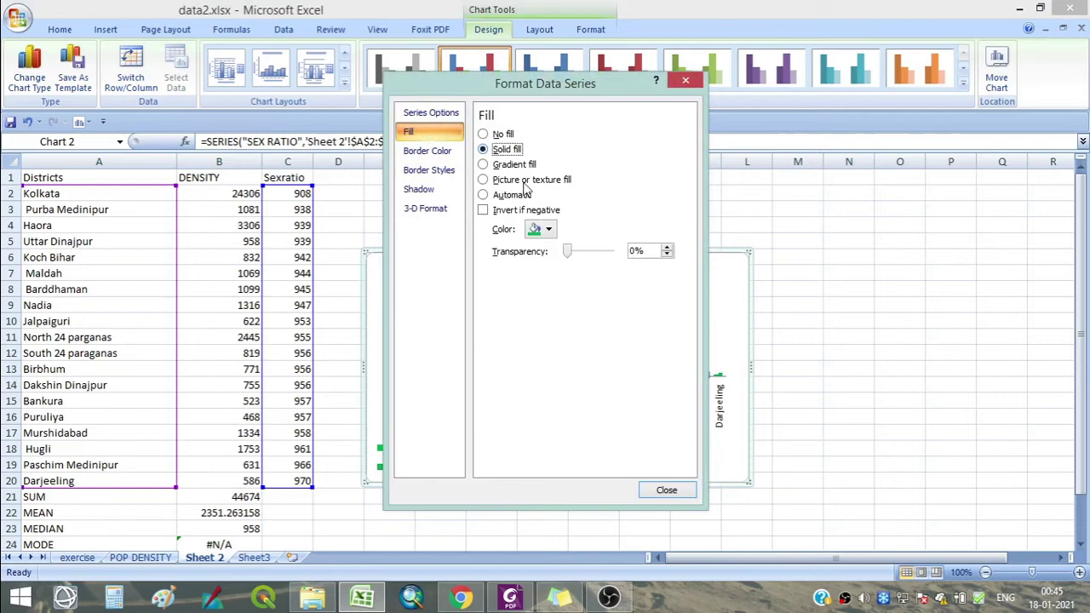
{"action": "left_click", "coordinate": [538, 228]}
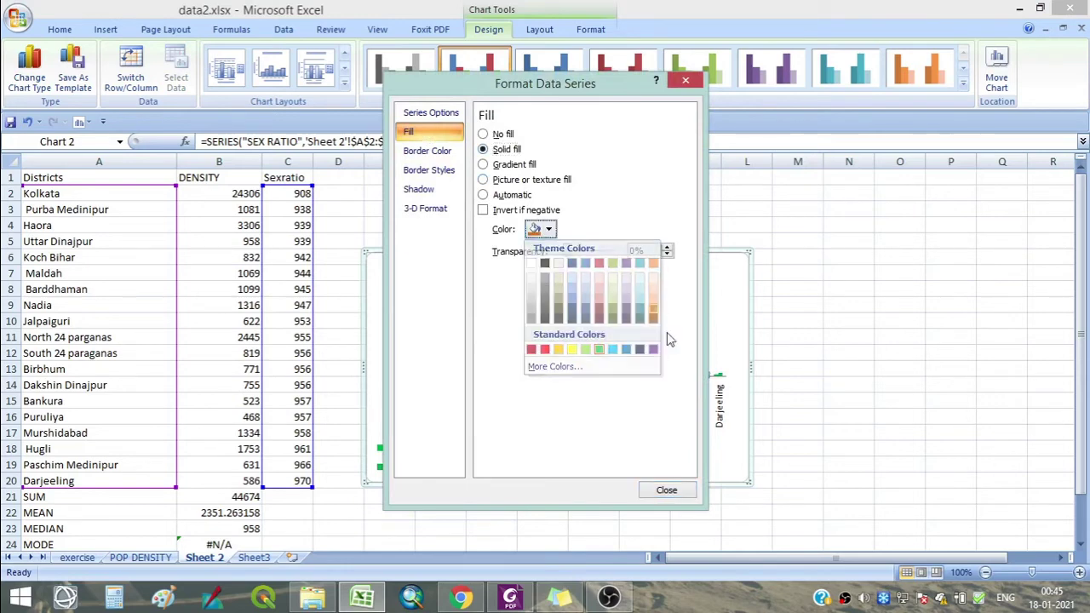
{"action": "left_click", "coordinate": [653, 310]}
{"action": "left_click", "coordinate": [681, 489]}
{"action": "left_click", "coordinate": [807, 308]}
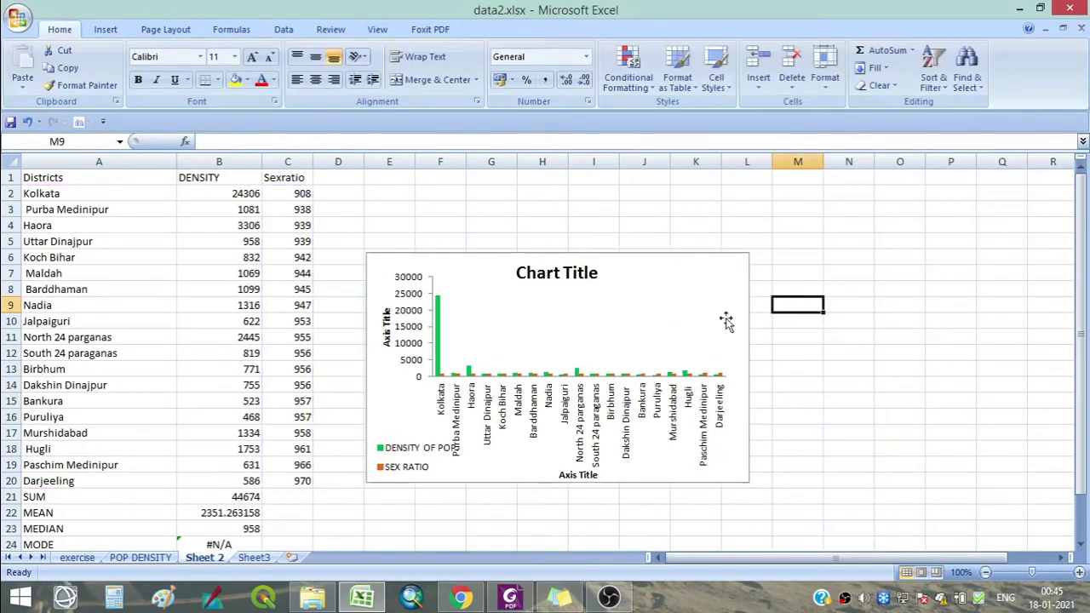
- Enlarge the column chart up and to the right and move it further right on the sheet
{"action": "left_click", "coordinate": [538, 275]}
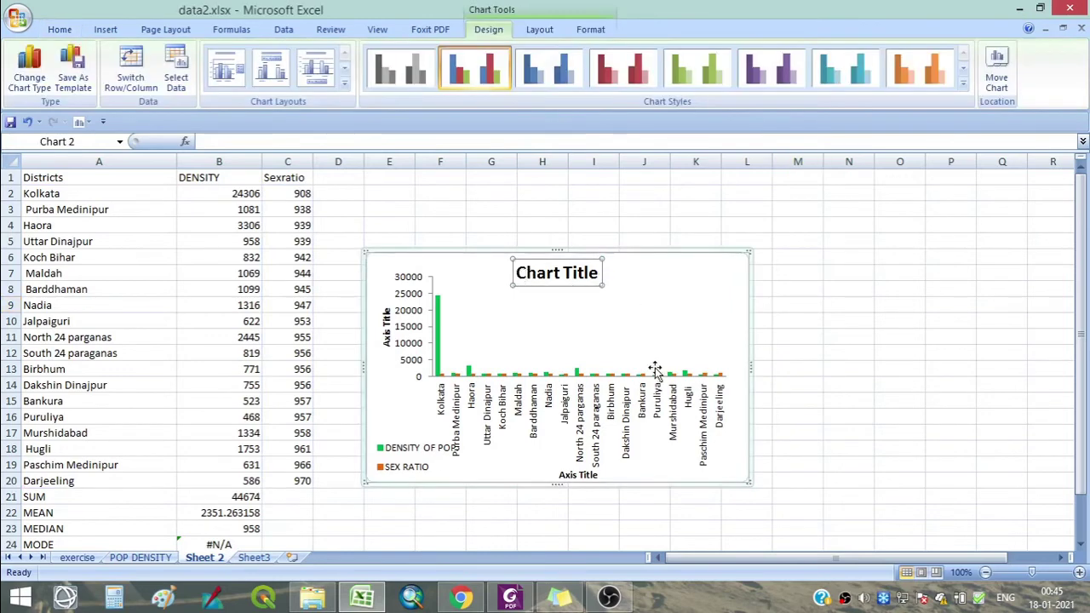
{"action": "left_click", "coordinate": [386, 322]}
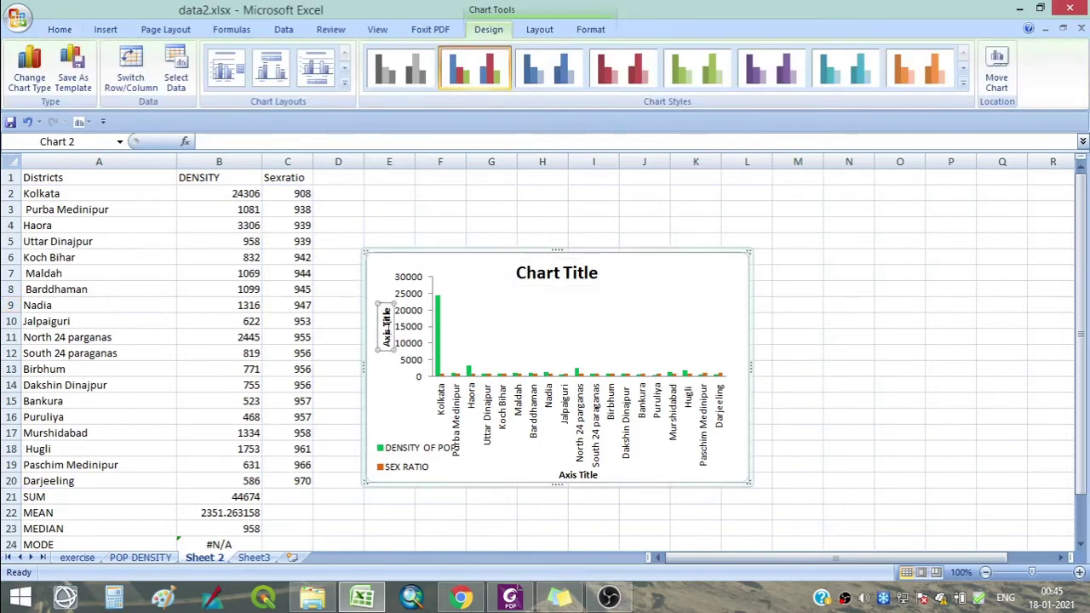
{"action": "left_click", "coordinate": [565, 474]}
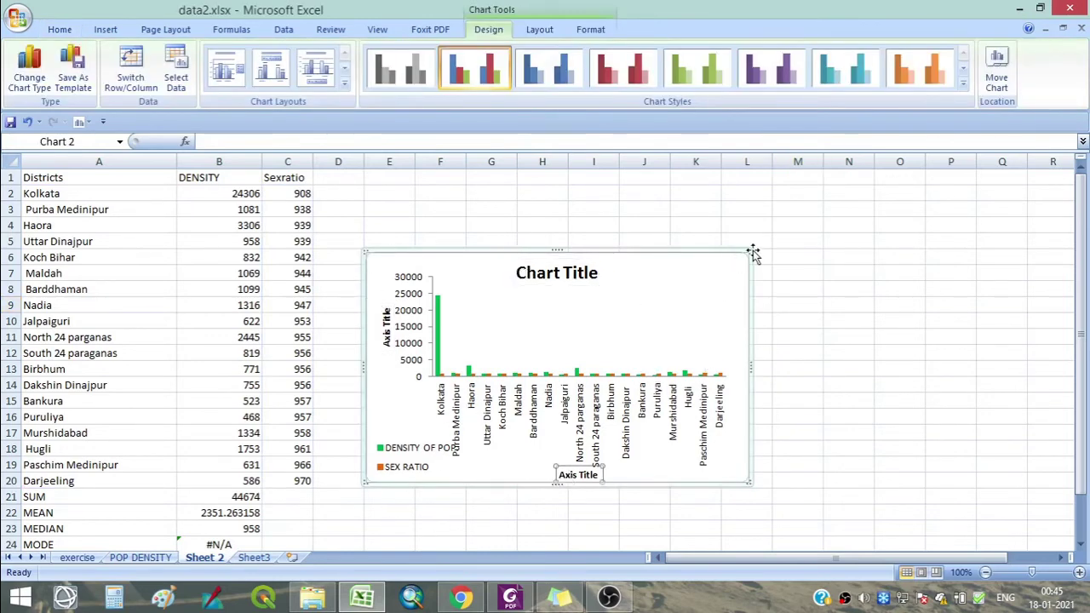
{"action": "left_click_drag", "start_coordinate": [750, 252], "coordinate": [873, 207]}
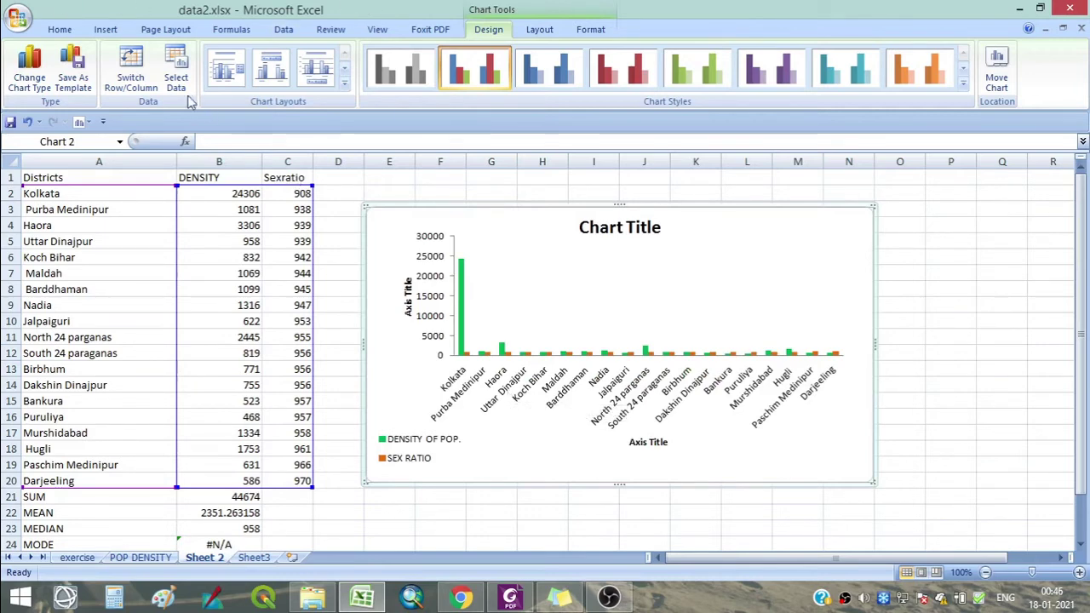
{"action": "left_click_drag", "start_coordinate": [830, 231], "coordinate": [972, 228]}
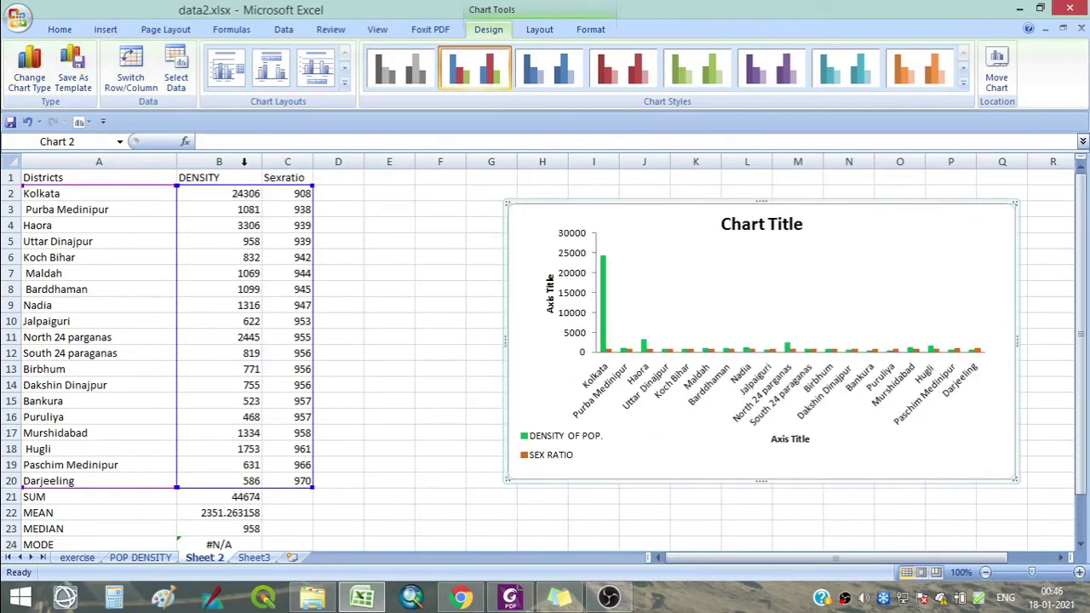
- Cancel the chart-type choices, then select the density values in column B
{"action": "left_click", "coordinate": [41, 88]}
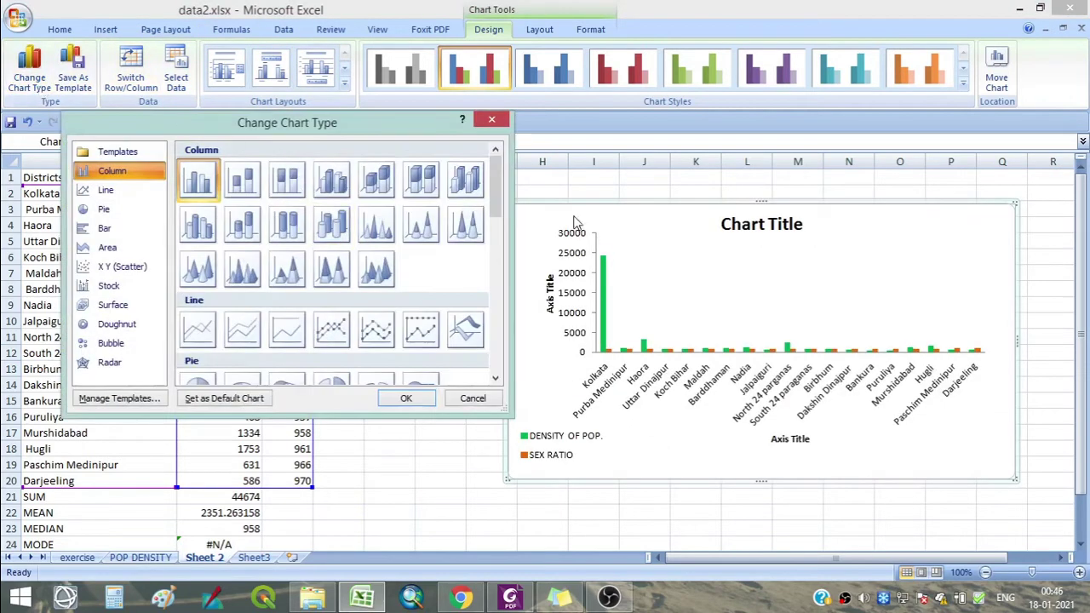
{"action": "mouse_move", "coordinate": [498, 194]}
{"action": "left_mouse_down"}
{"action": "mouse_move", "coordinate": [499, 231]}
{"action": "mouse_move", "coordinate": [499, 208]}
{"action": "left_mouse_up"}
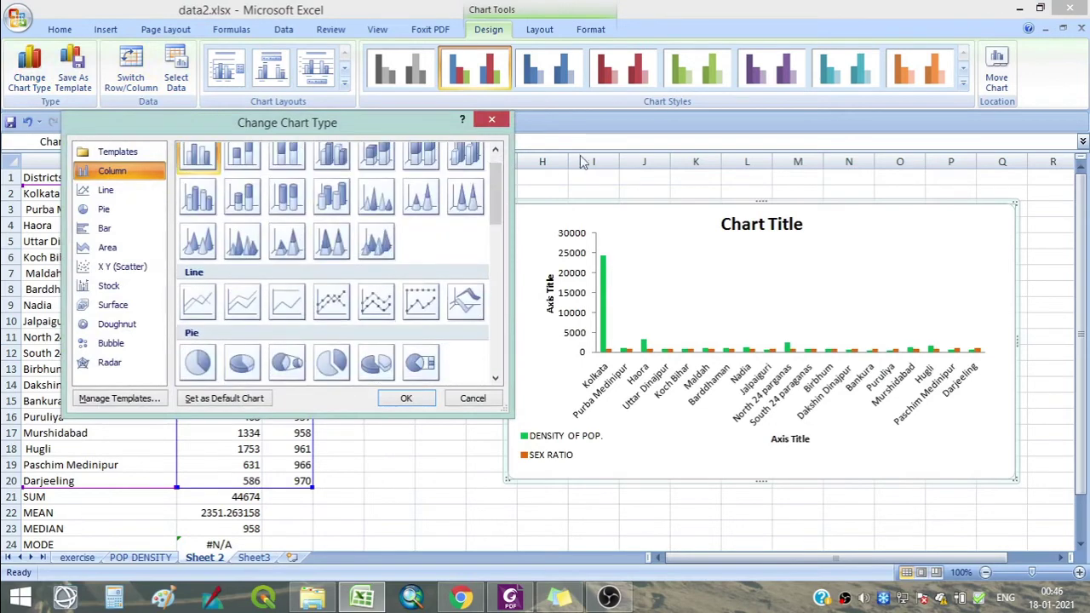
{"action": "left_click", "coordinate": [471, 398]}
{"action": "left_click", "coordinate": [441, 493]}
{"action": "left_click_drag", "start_coordinate": [224, 193], "coordinate": [224, 481]}
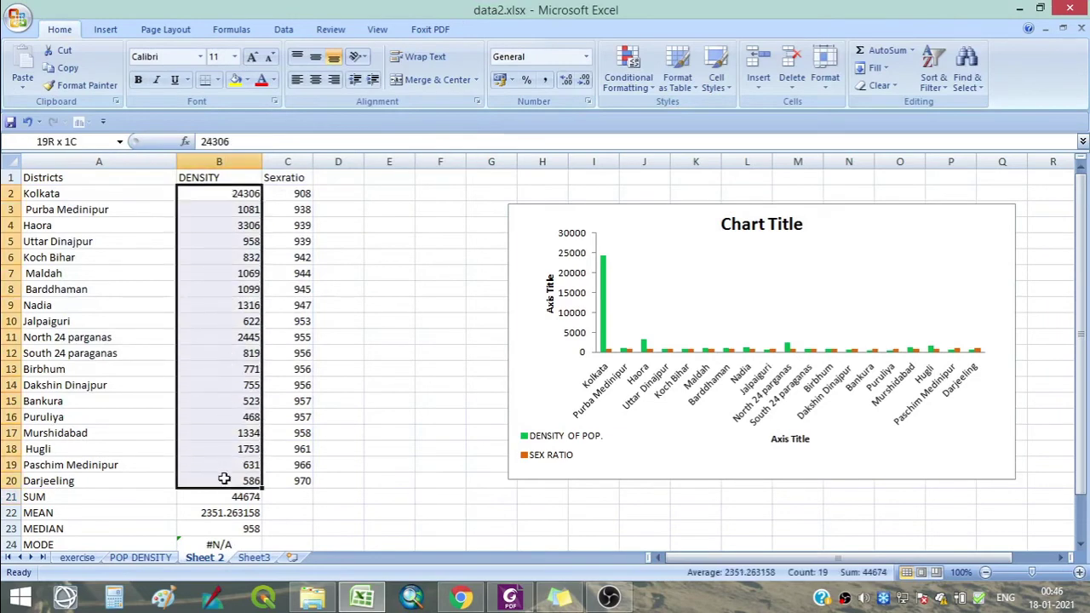
- Insert a 2-D pie chart of the district density values
{"action": "left_click", "coordinate": [106, 30]}
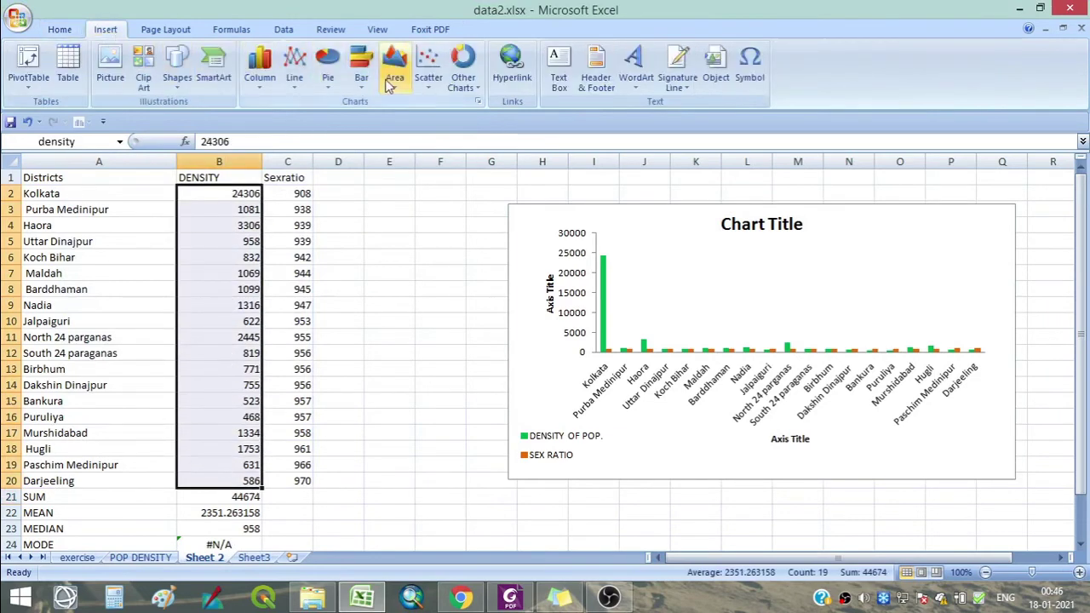
{"action": "left_click", "coordinate": [328, 68]}
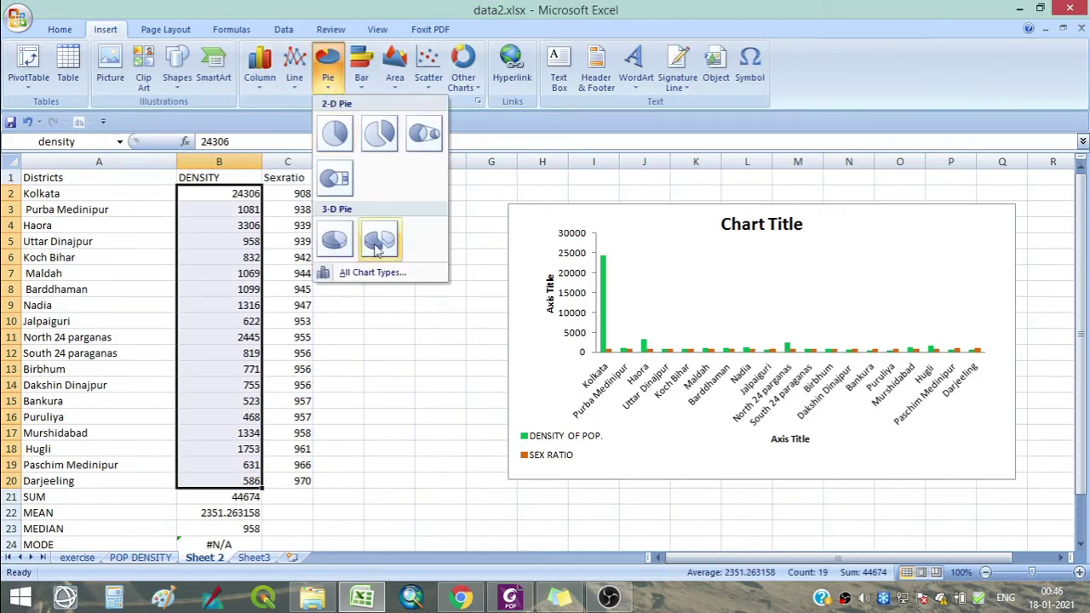
{"action": "left_click", "coordinate": [335, 137]}
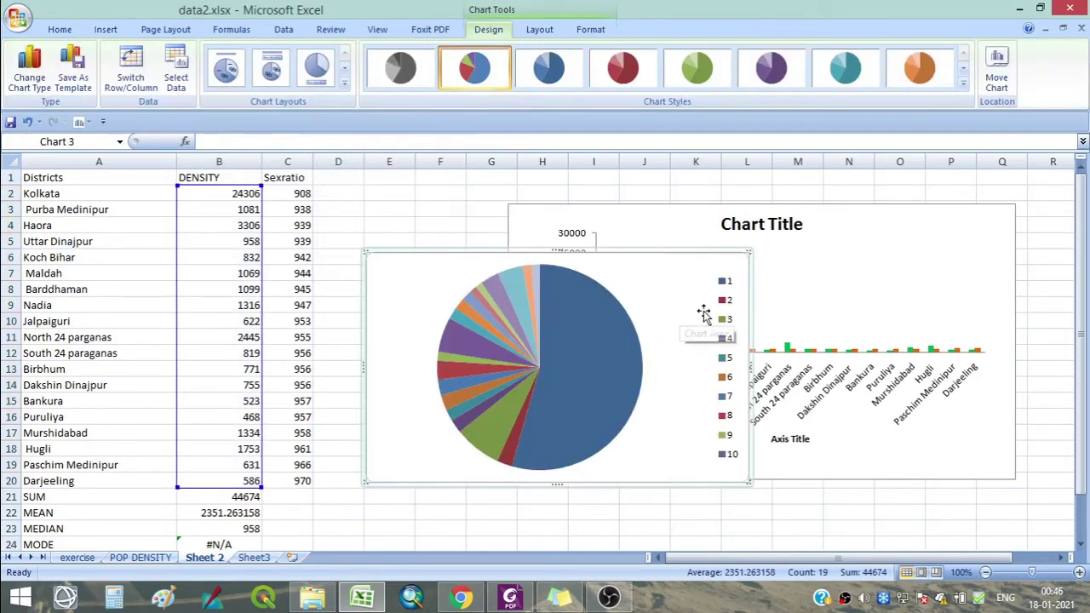
{"action": "right_click", "coordinate": [672, 296]}
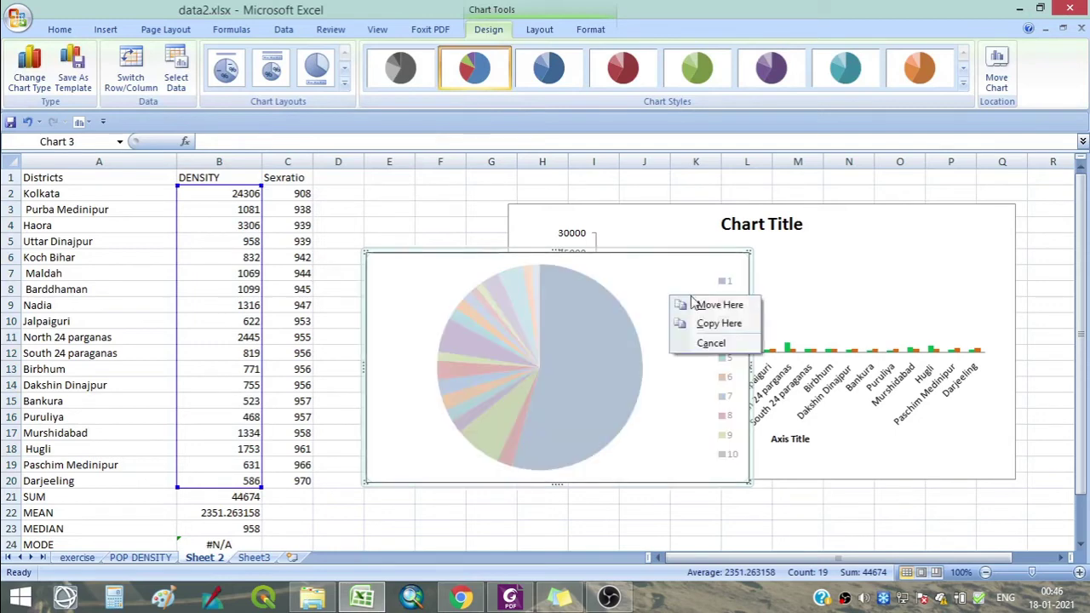
{"action": "left_click", "coordinate": [630, 281]}
- Set the pie chart's slice labels to the district names in A2:A20
{"action": "right_click", "coordinate": [679, 292]}
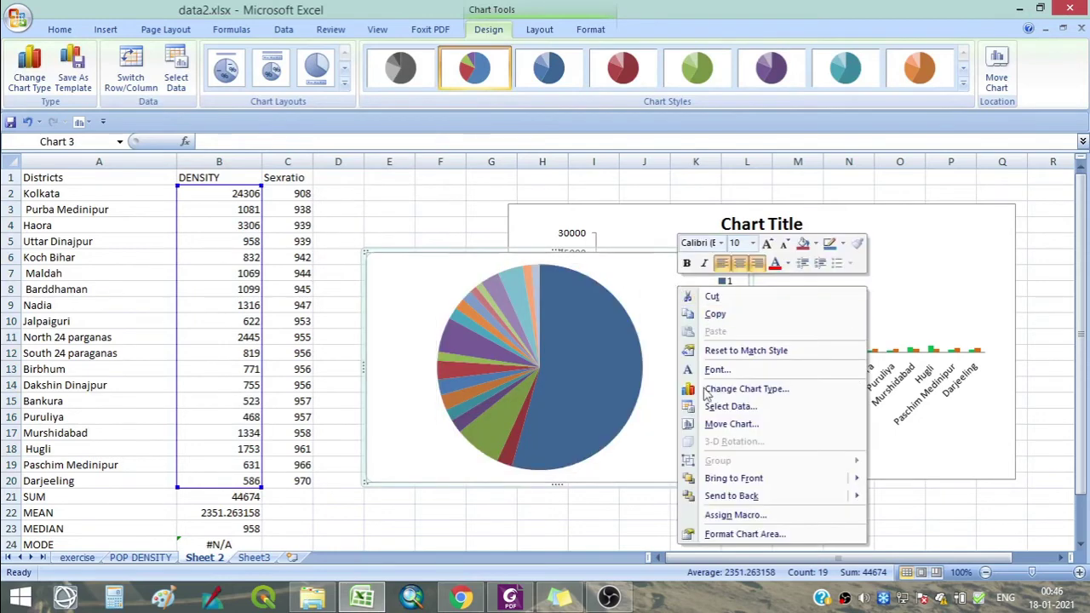
{"action": "left_click", "coordinate": [731, 407]}
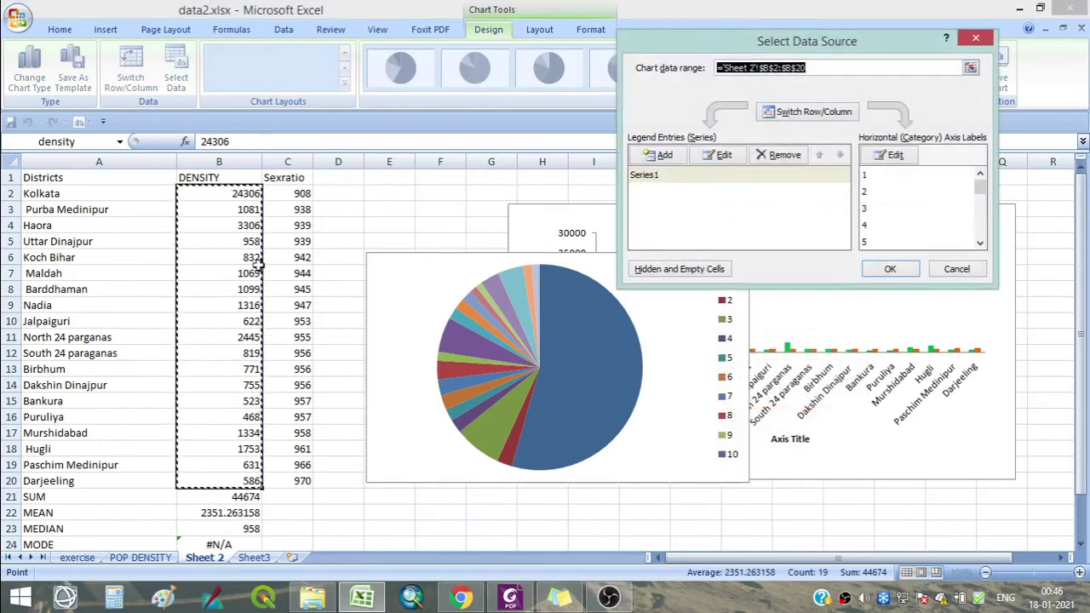
{"action": "left_click", "coordinate": [892, 155]}
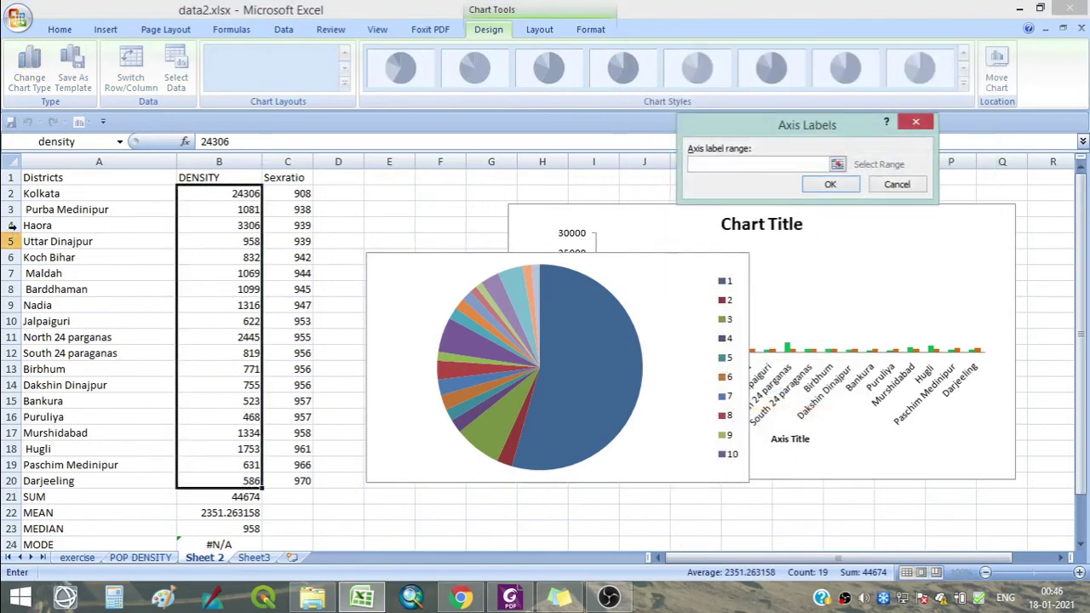
{"action": "left_click_drag", "start_coordinate": [76, 193], "coordinate": [91, 481]}
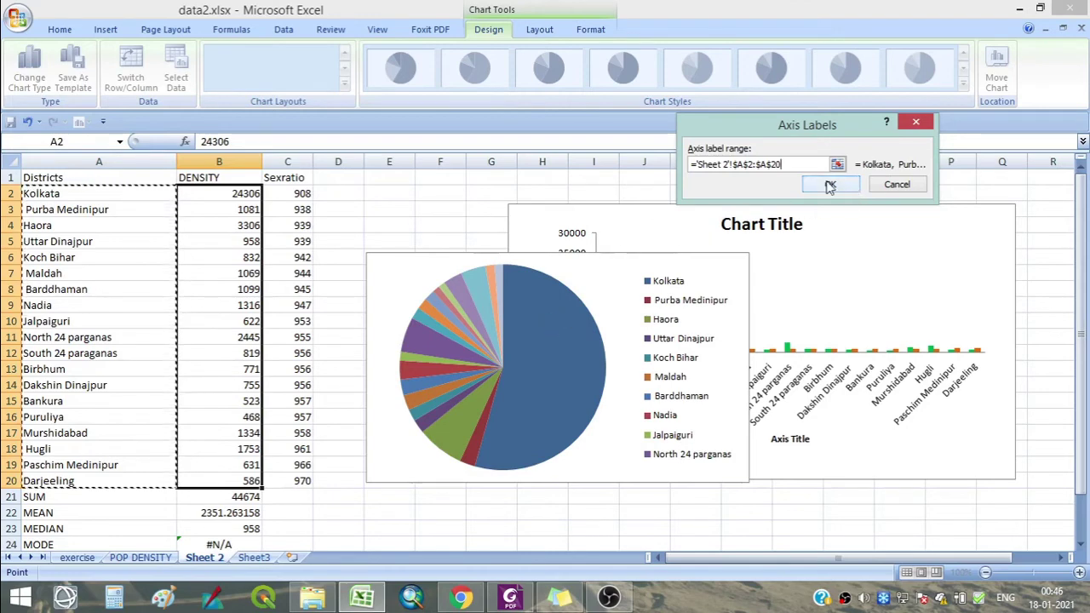
{"action": "left_click", "coordinate": [851, 188]}
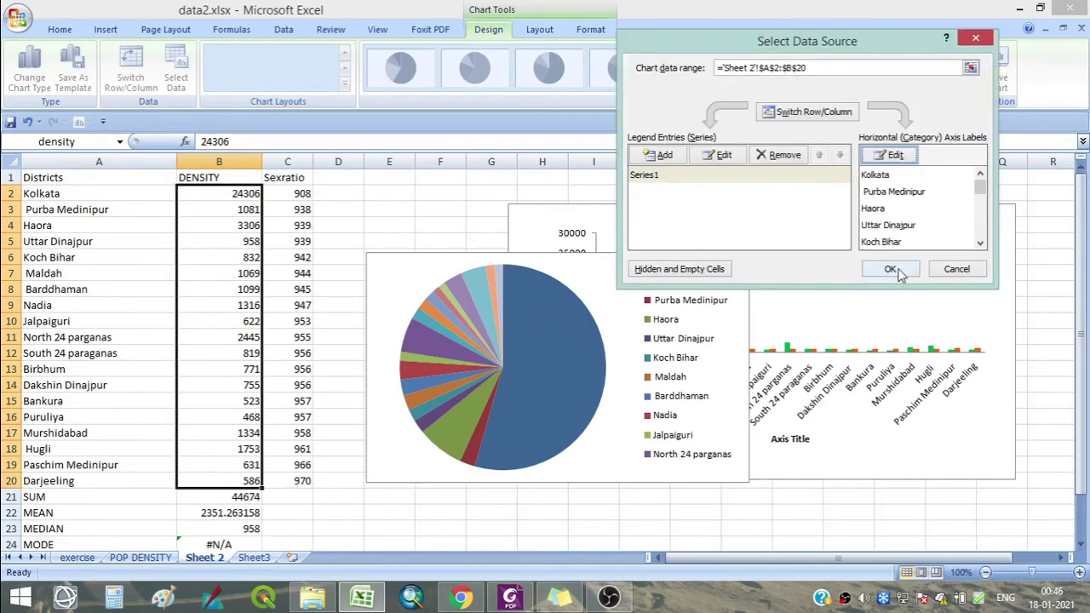
- Rename the pie's Series1 to 'DENSITY' and apply the data changes
{"action": "left_click", "coordinate": [677, 174]}
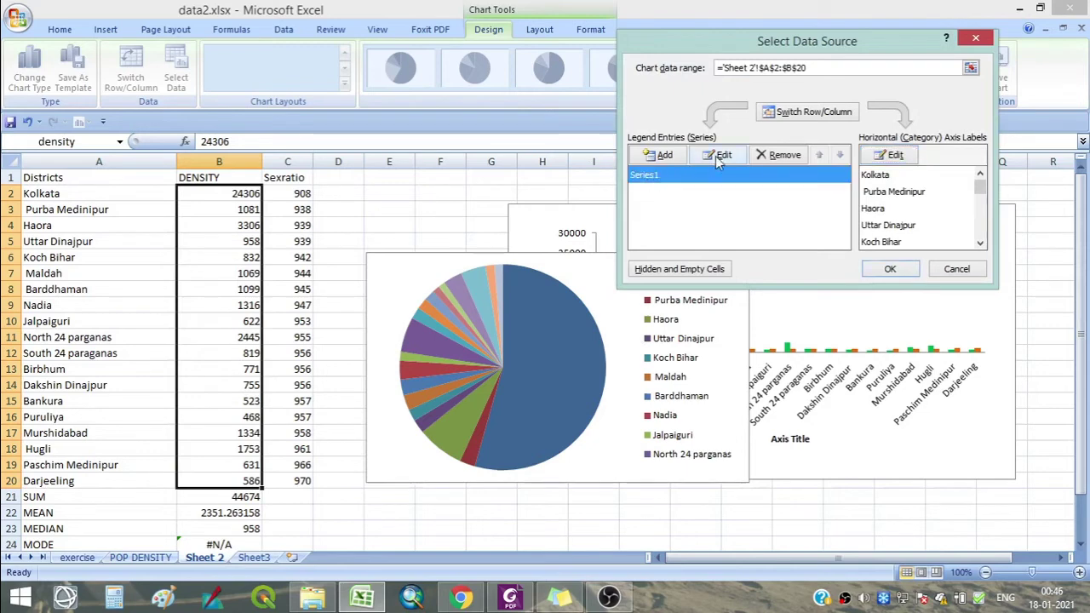
{"action": "left_click", "coordinate": [716, 156]}
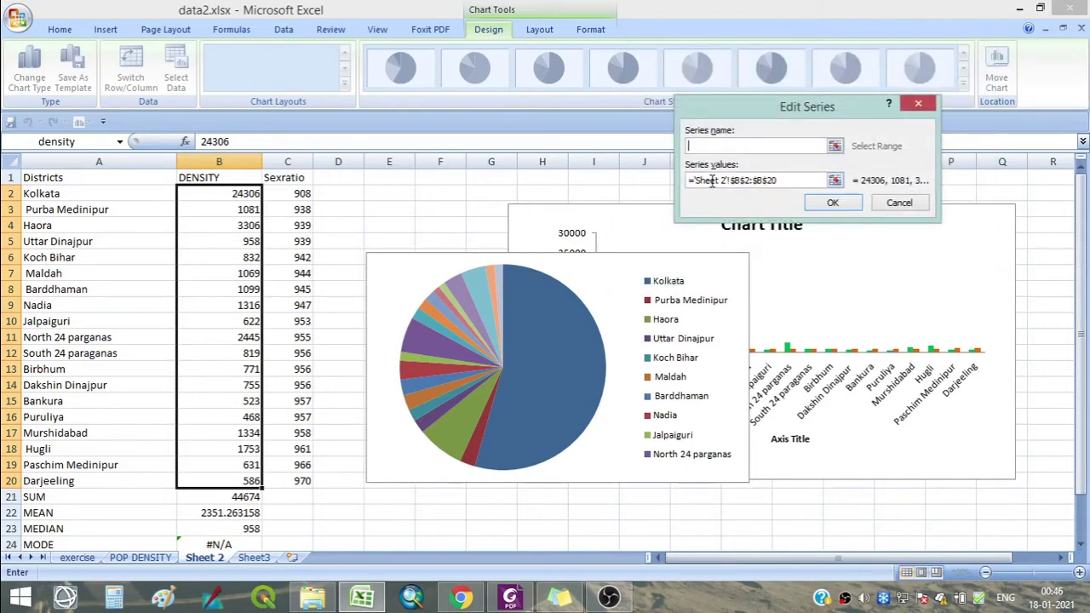
{"action": "type", "text": "DENSITY"}
{"action": "left_click", "coordinate": [832, 203]}
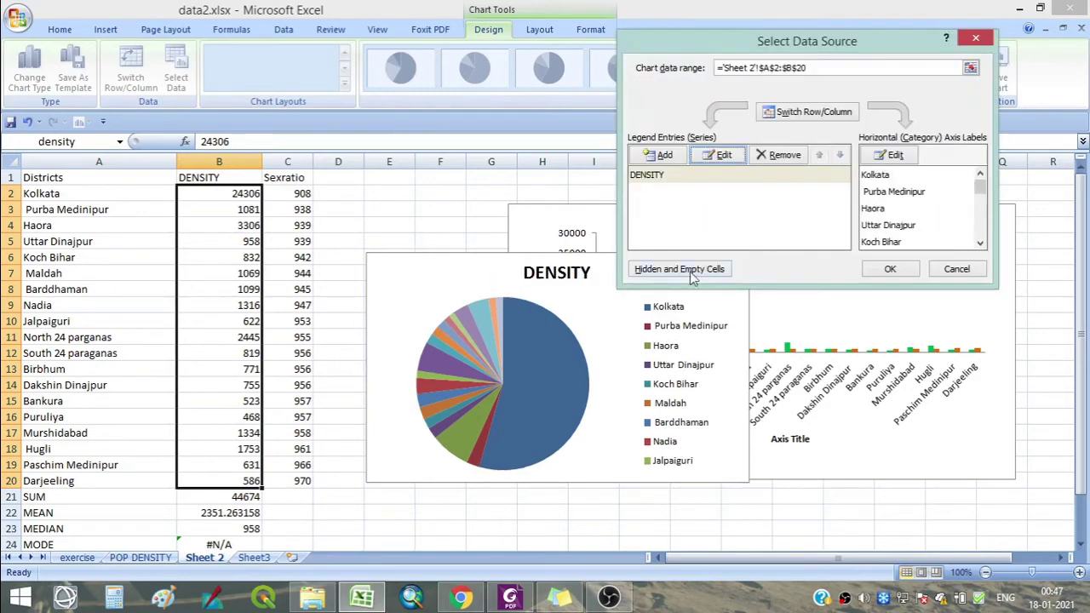
{"action": "left_click", "coordinate": [892, 268]}
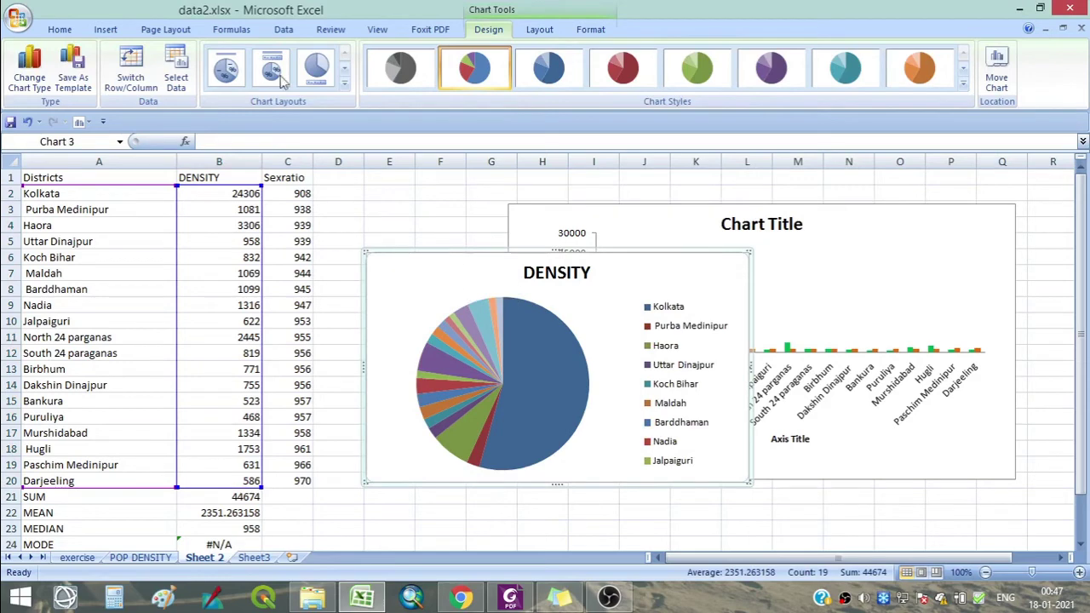
- Try several pie chart layouts, ending with percentage labels on the slices
{"action": "left_click", "coordinate": [345, 84]}
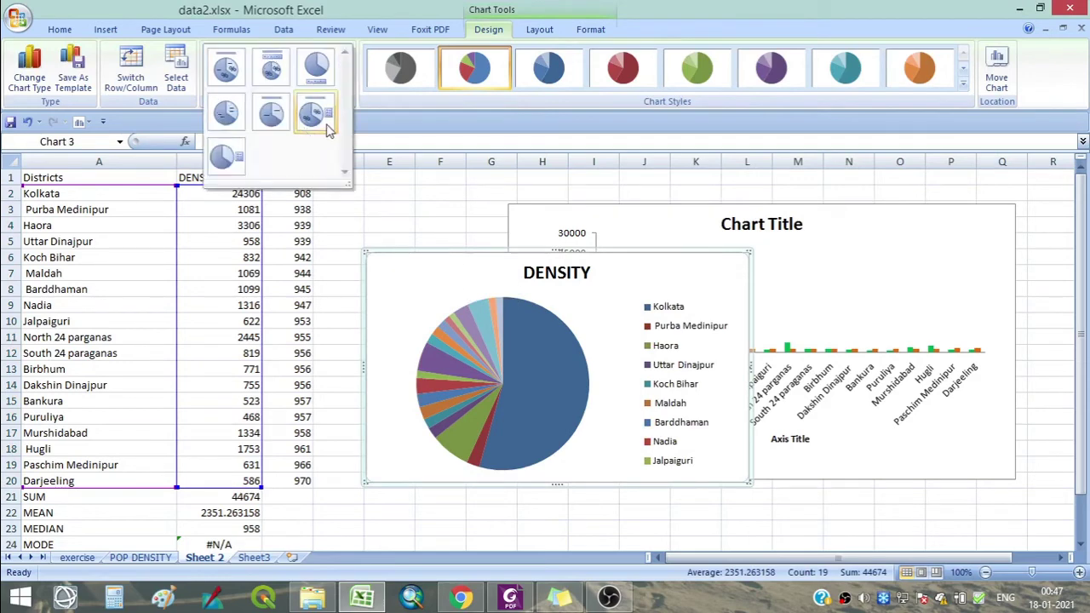
{"action": "left_click", "coordinate": [313, 114]}
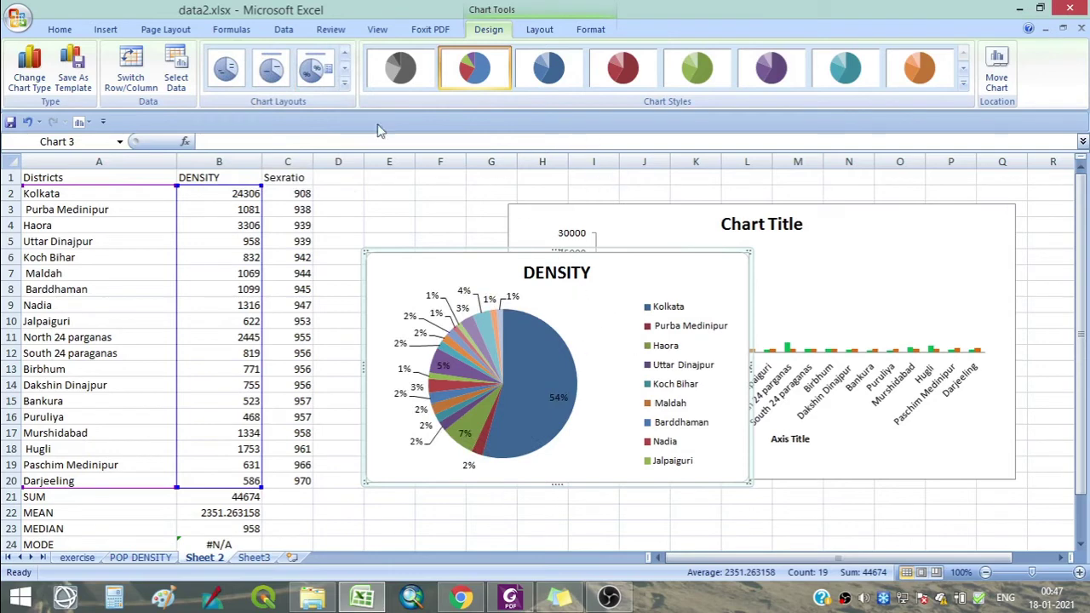
{"action": "left_click", "coordinate": [275, 72]}
{"action": "left_click", "coordinate": [313, 68]}
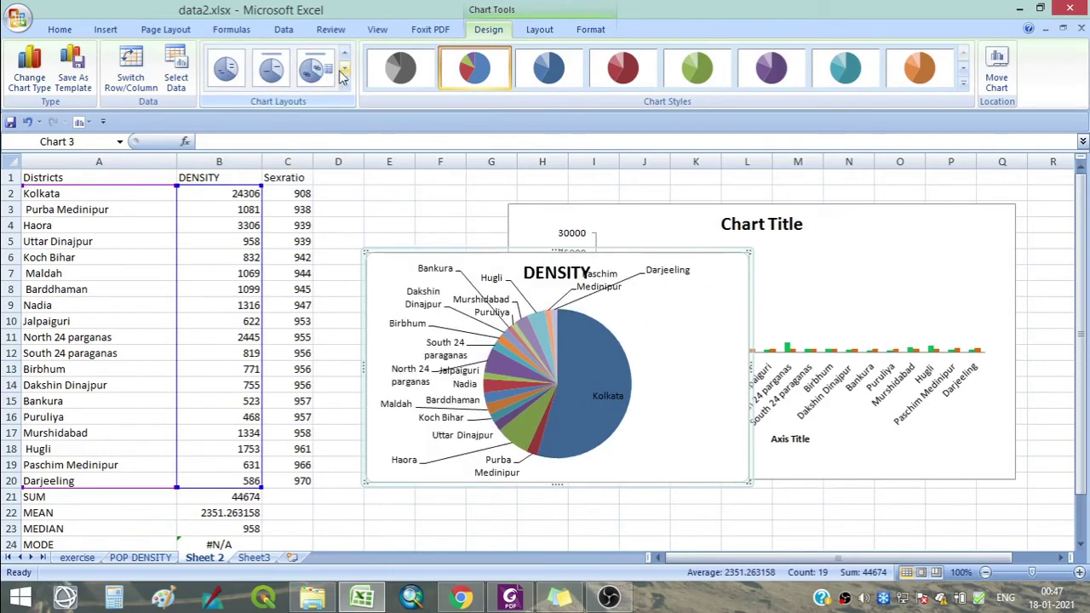
{"action": "left_click", "coordinate": [344, 84]}
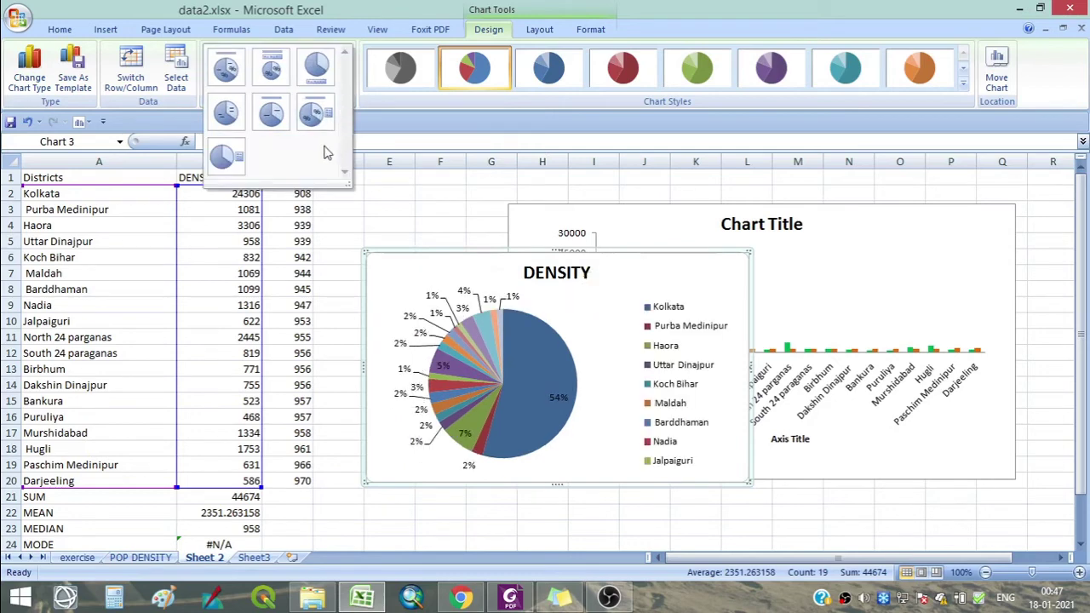
{"action": "left_click", "coordinate": [652, 182]}
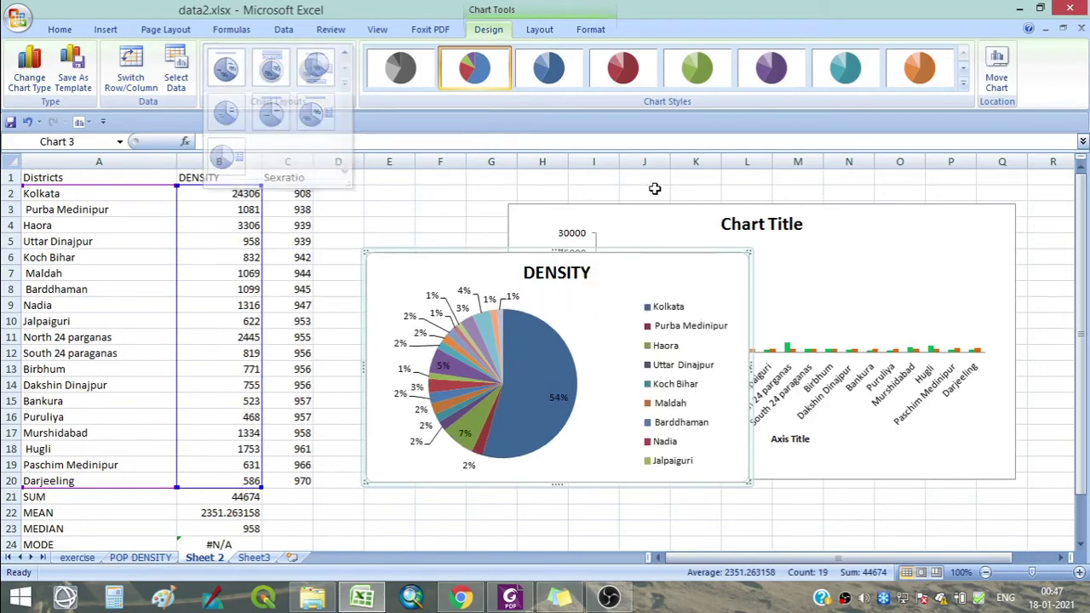
- Reselect the DENSITY pie chart and bring up its chart-type choices
{"action": "left_click", "coordinate": [650, 179]}
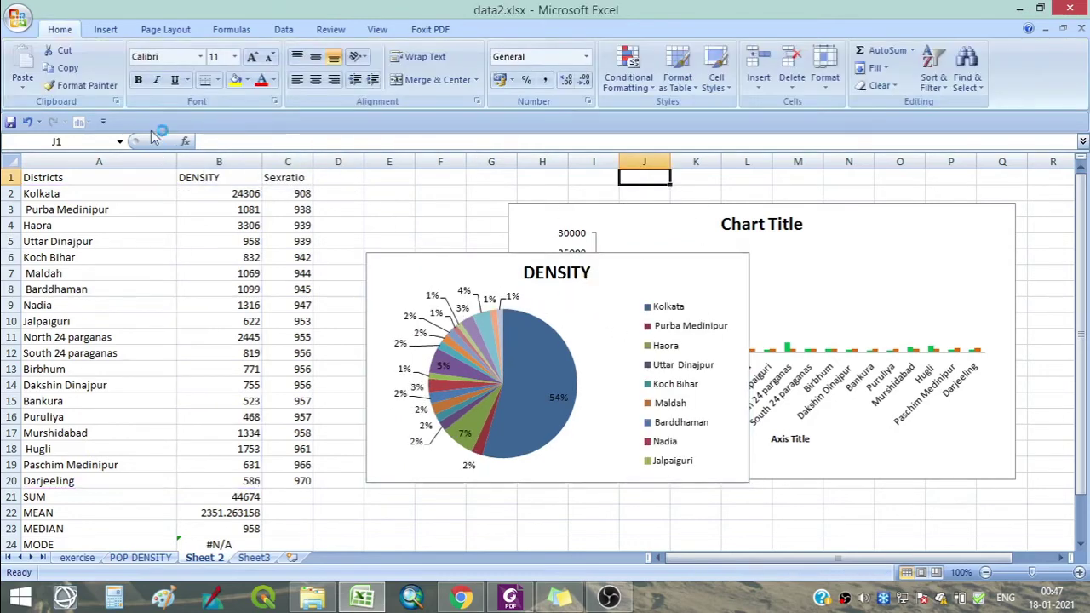
{"action": "left_click", "coordinate": [686, 275]}
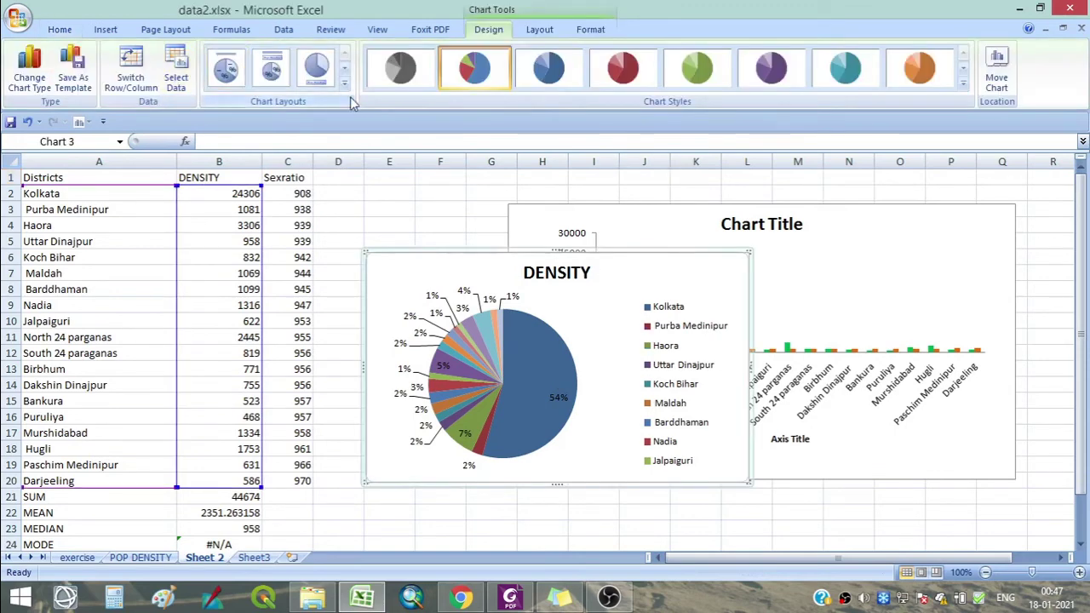
{"action": "left_click", "coordinate": [49, 84]}
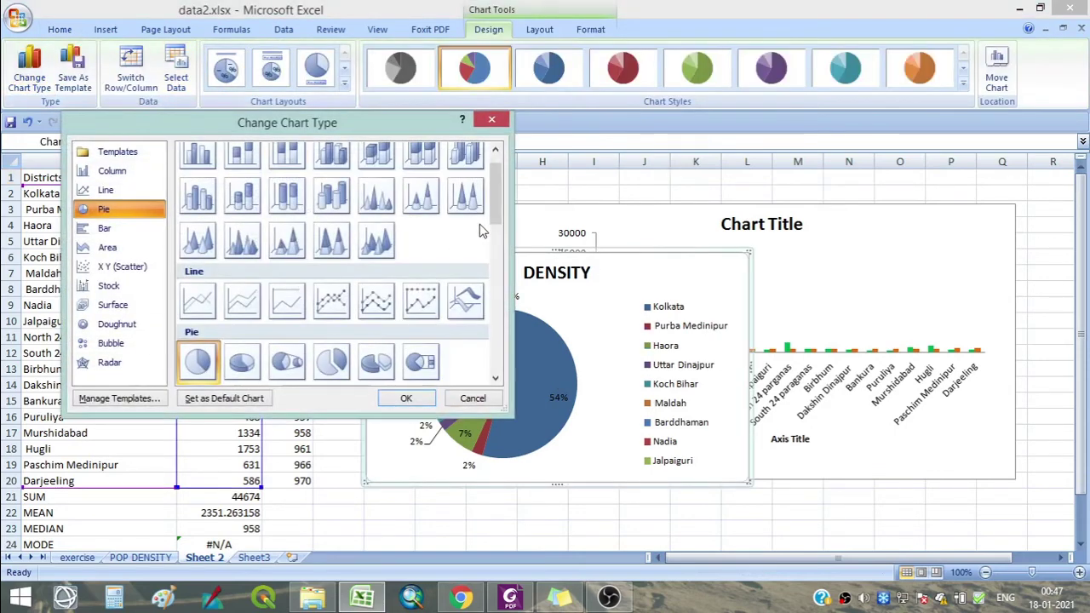
- Preview the XY (Scatter) chart types, then close the dialog leaving the pie unchanged
{"action": "left_click_drag", "start_coordinate": [497, 213], "coordinate": [534, 197]}
{"action": "left_click", "coordinate": [130, 269]}
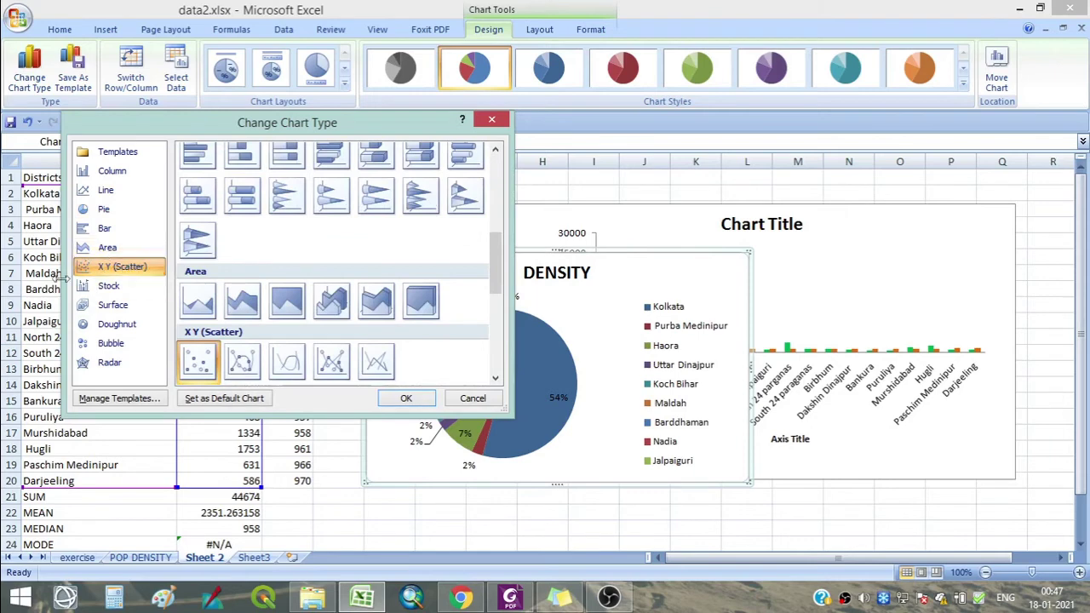
{"action": "left_click", "coordinate": [492, 119]}
- Delete the DENSITY pie chart and the density–sex-ratio column chart
{"action": "left_click_drag", "start_coordinate": [717, 273], "coordinate": [903, 302]}
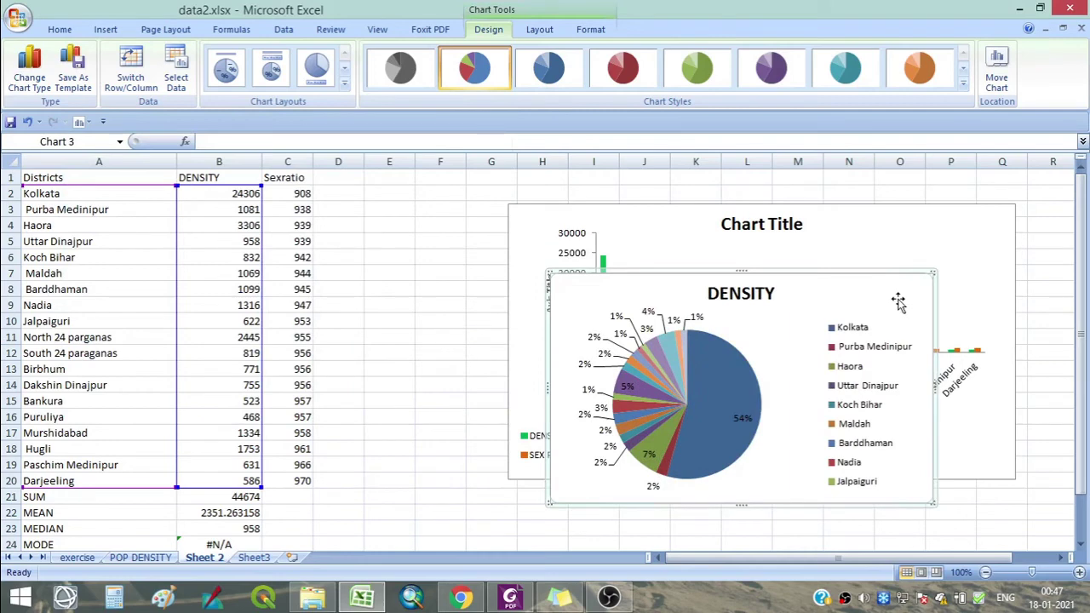
{"action": "key", "text": "Delete"}
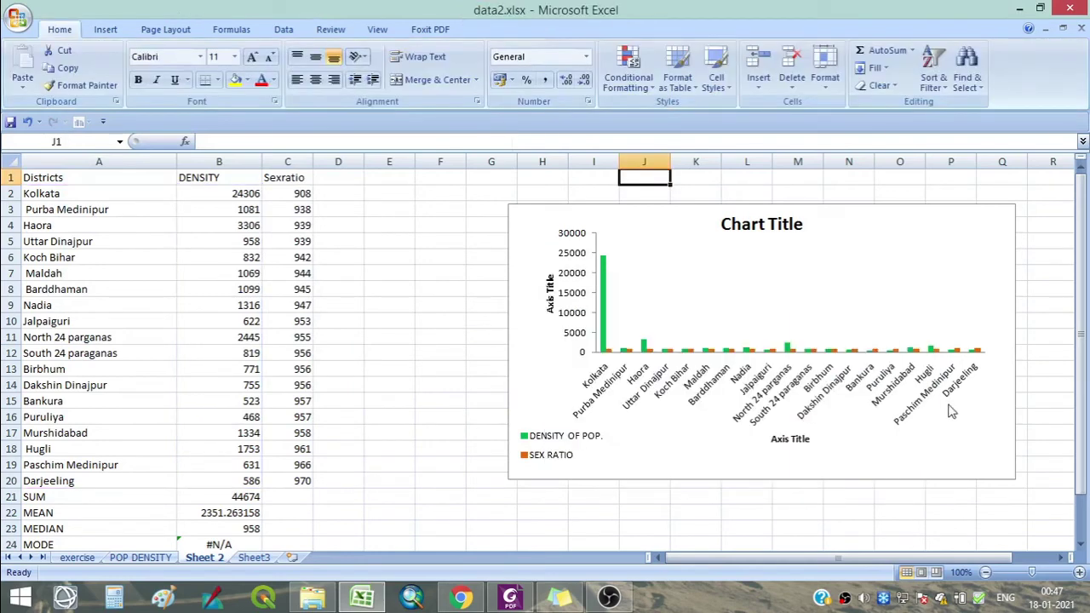
{"action": "left_click", "coordinate": [925, 451]}
{"action": "key", "text": "Delete"}
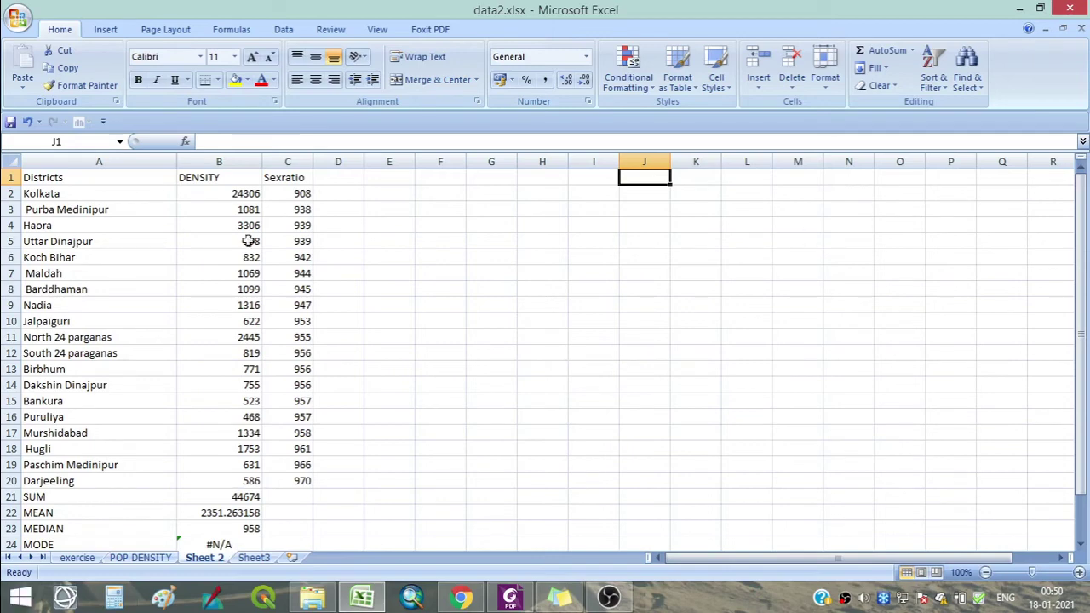
- Select the DENSITY and Sexratio values in B2:C20 with the statistics rows in view
{"action": "left_click_drag", "start_coordinate": [239, 196], "coordinate": [288, 483]}
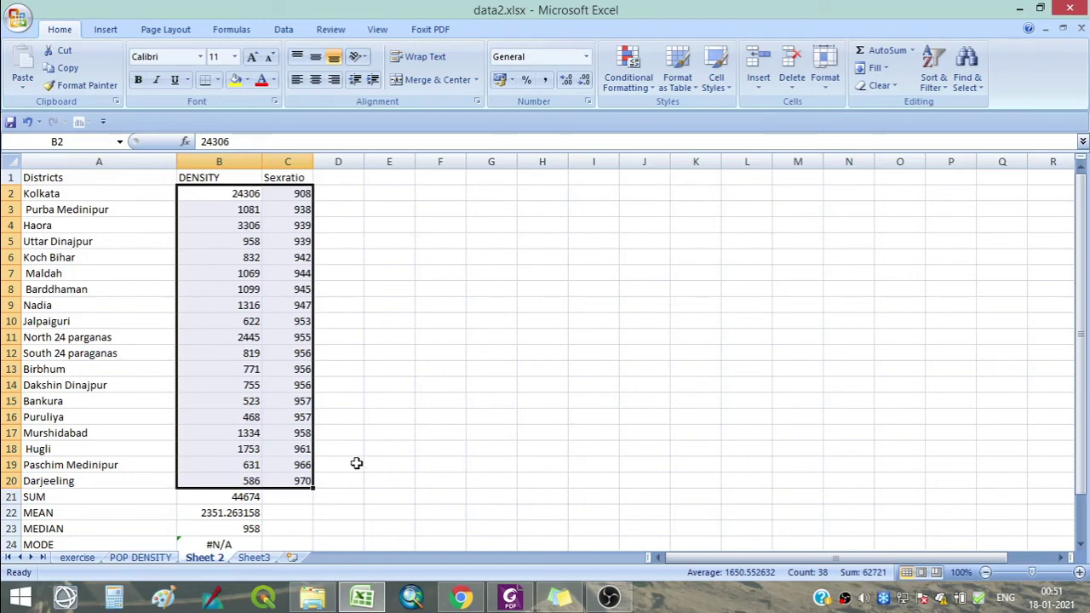
{"action": "scroll", "coordinate": [356, 463], "scroll_direction": "down", "scroll_amount": 2}
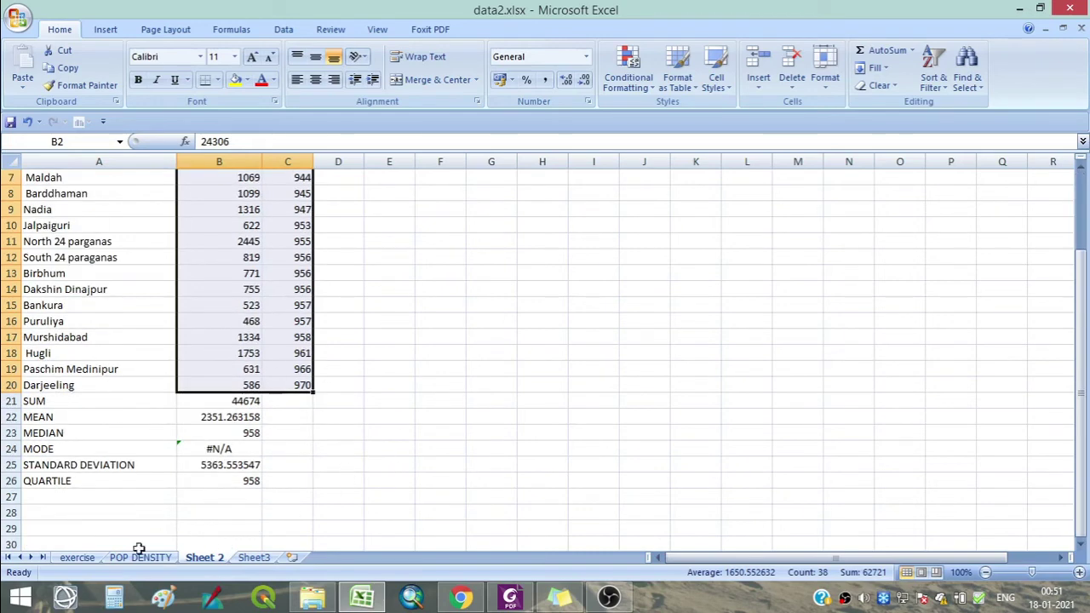
- Label A27 'CORRELATION' and choose the CORREL function for B27
{"action": "left_click", "coordinate": [90, 497]}
{"action": "type", "text": "C"}
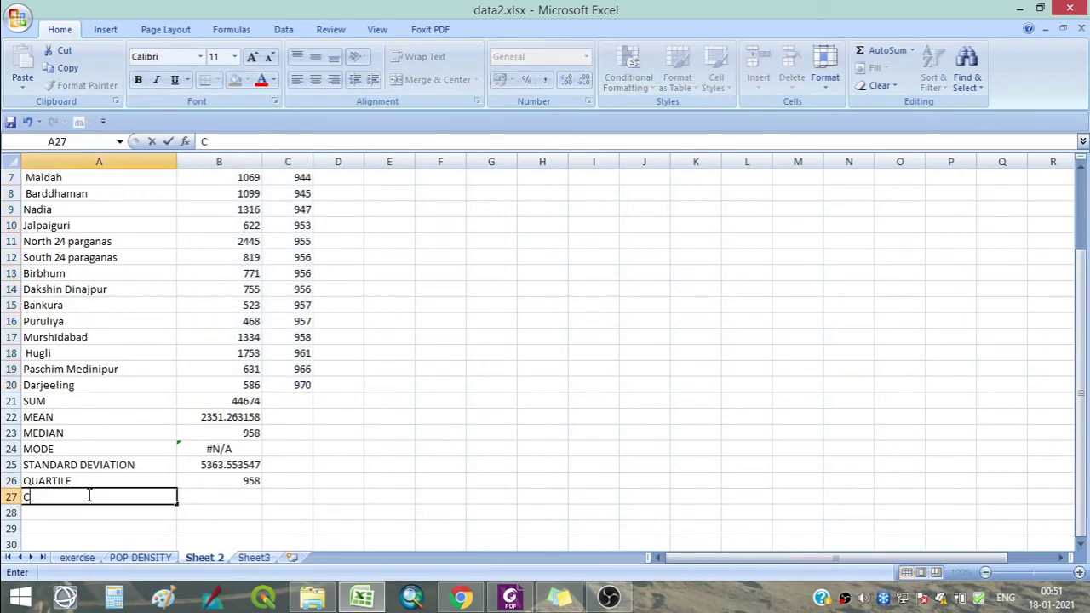
{"action": "type", "text": "ORRELATION"}
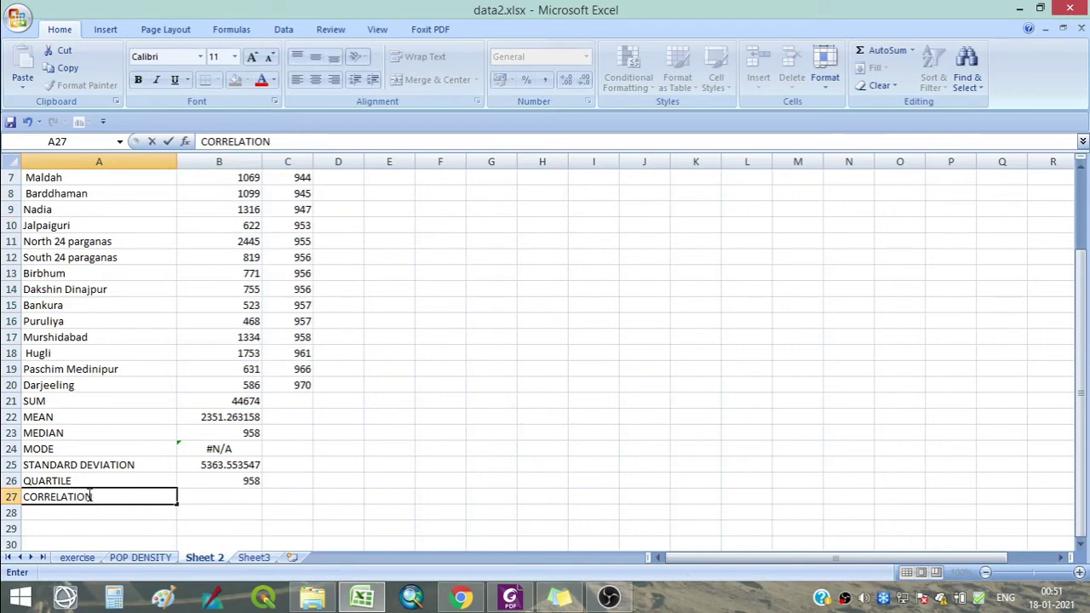
{"action": "left_click", "coordinate": [211, 496]}
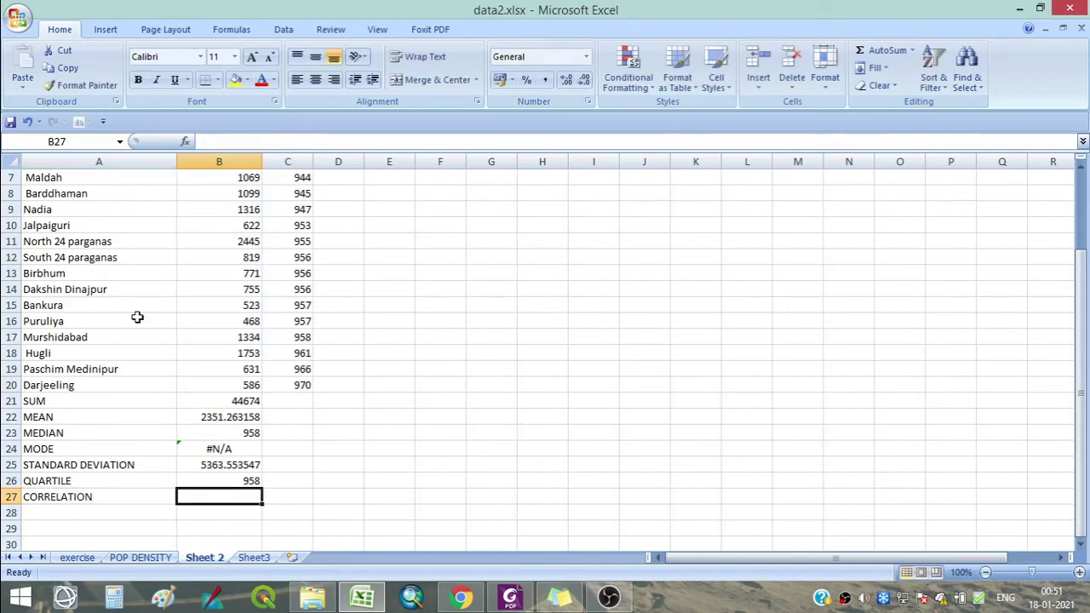
{"action": "left_click", "coordinate": [185, 141]}
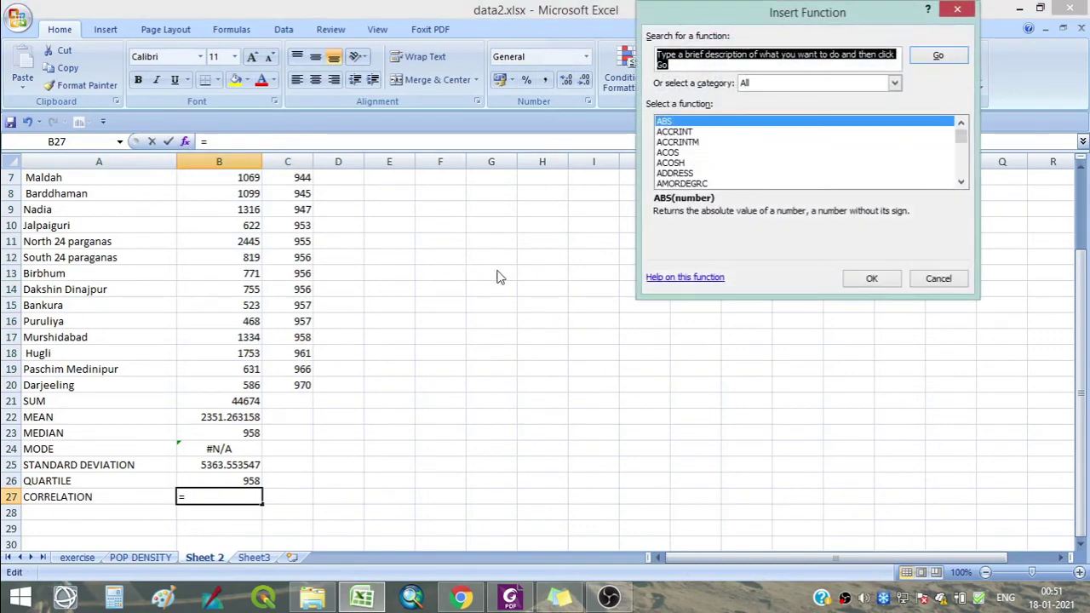
{"action": "type", "text": "C"}
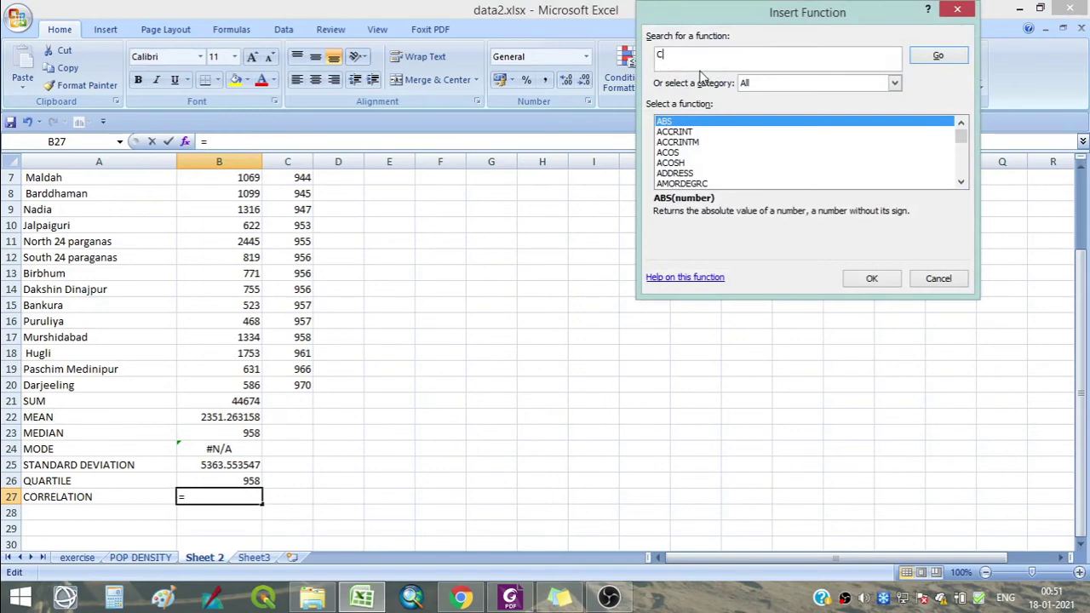
{"action": "type", "text": "ORREL"}
{"action": "left_click", "coordinate": [940, 56]}
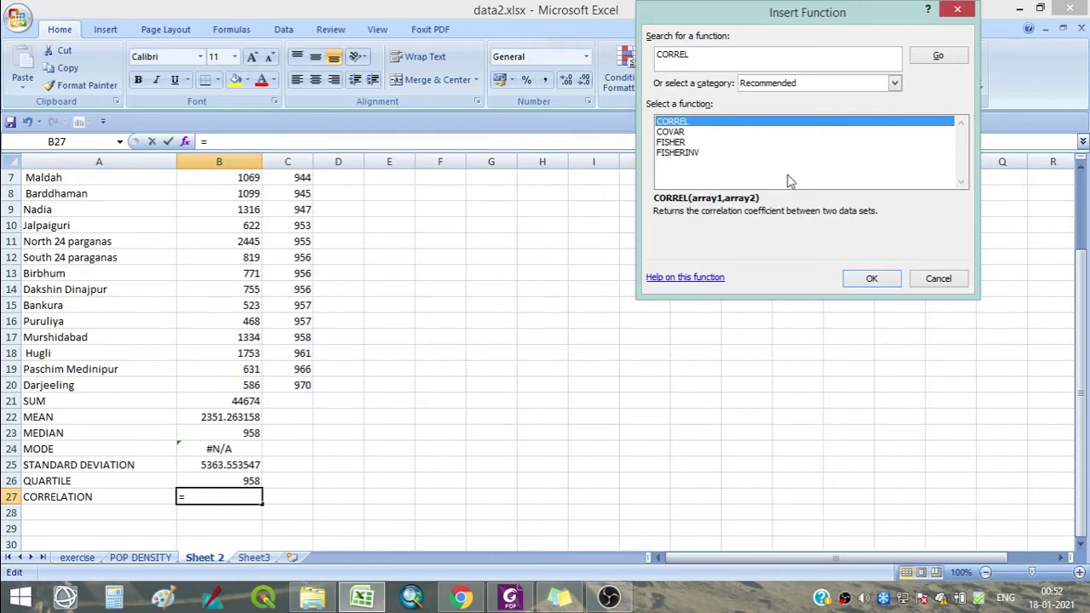
{"action": "left_click", "coordinate": [869, 281]}
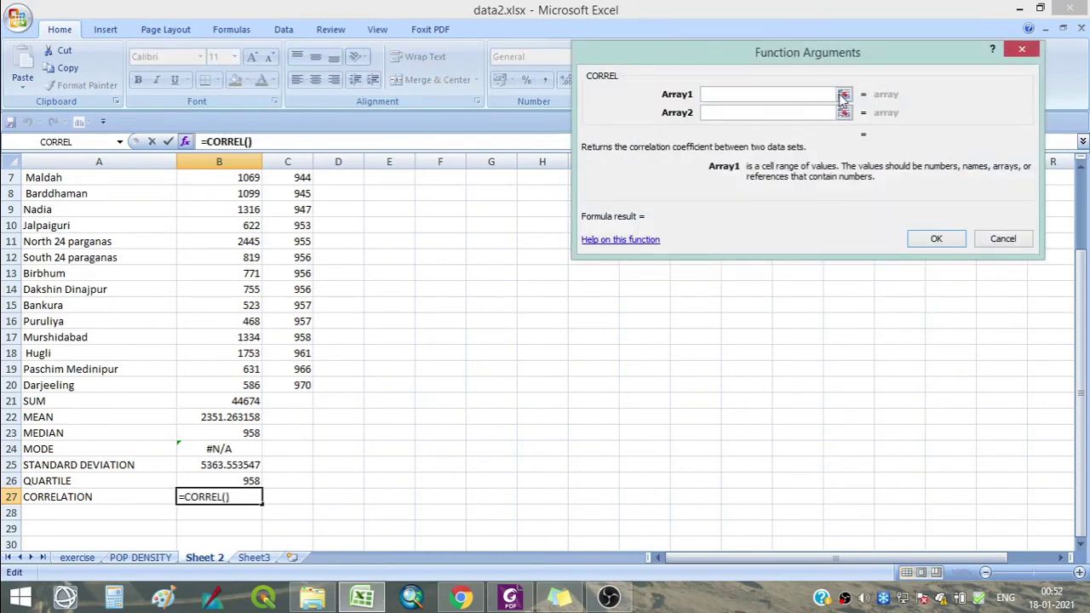
- Set CORREL's arrays to B2:B20 and C2:C20, giving -0.764675668
{"action": "left_click", "coordinate": [843, 96]}
{"action": "scroll", "coordinate": [199, 321], "scroll_direction": "up", "scroll_amount": 2}
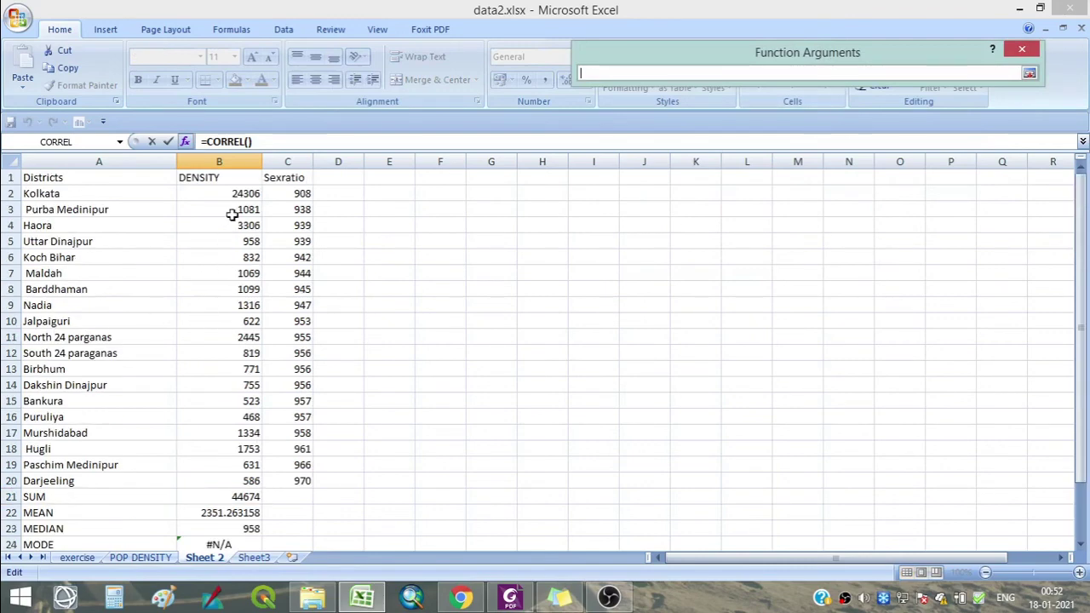
{"action": "left_click_drag", "start_coordinate": [243, 193], "coordinate": [247, 480]}
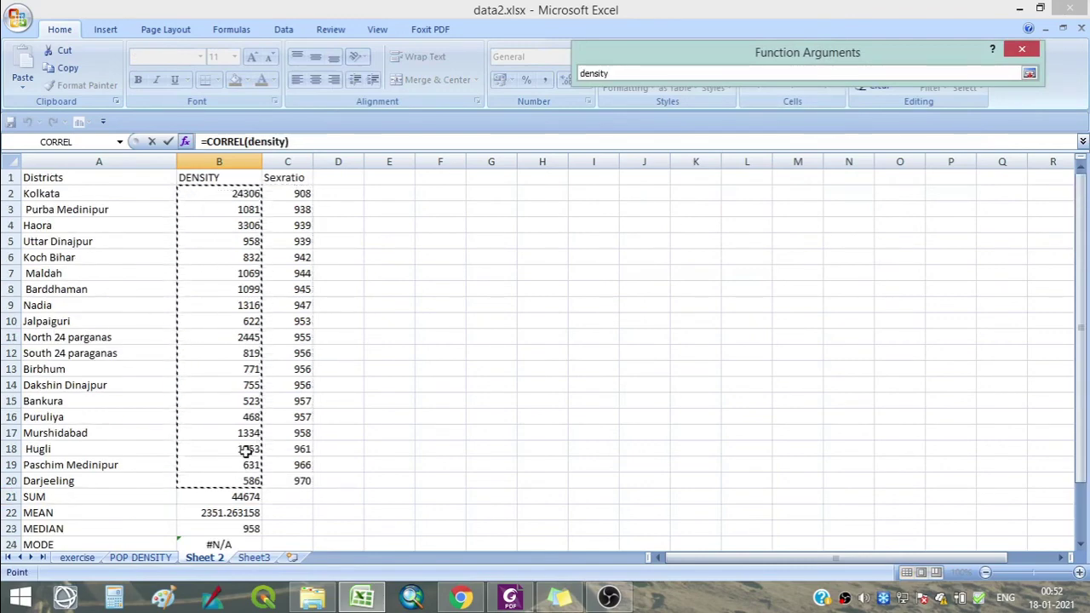
{"action": "left_click", "coordinate": [1028, 75]}
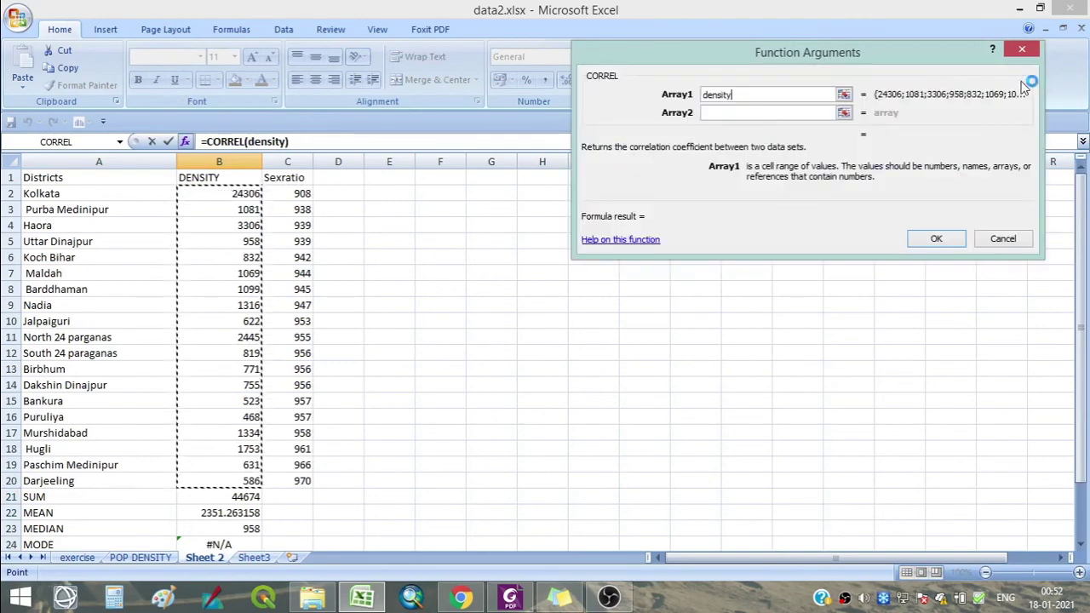
{"action": "key", "text": "Tab"}
{"action": "left_click", "coordinate": [843, 115]}
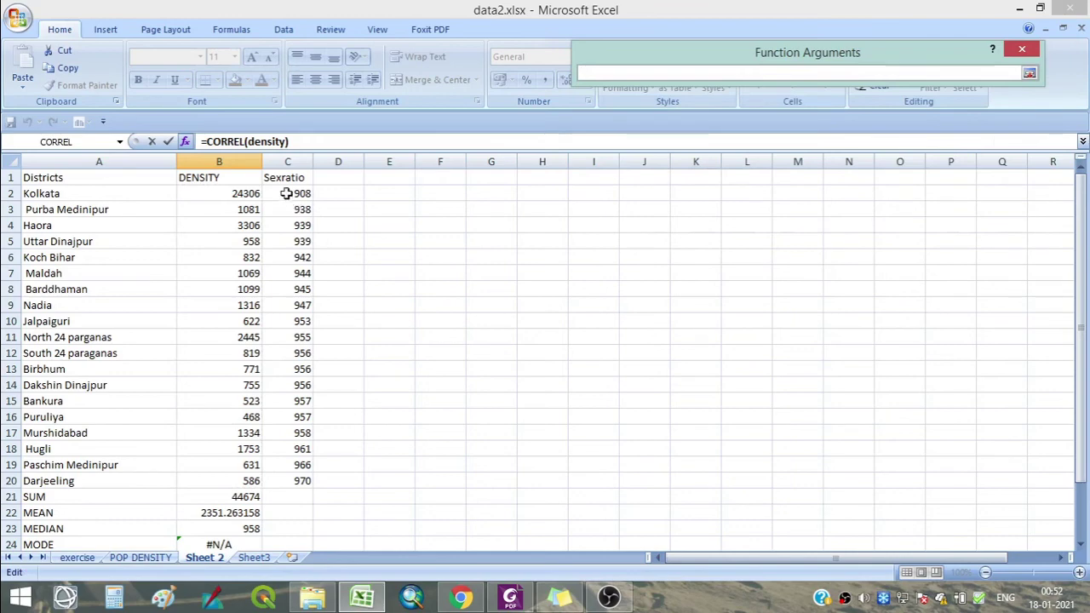
{"action": "left_click_drag", "start_coordinate": [287, 193], "coordinate": [289, 484]}
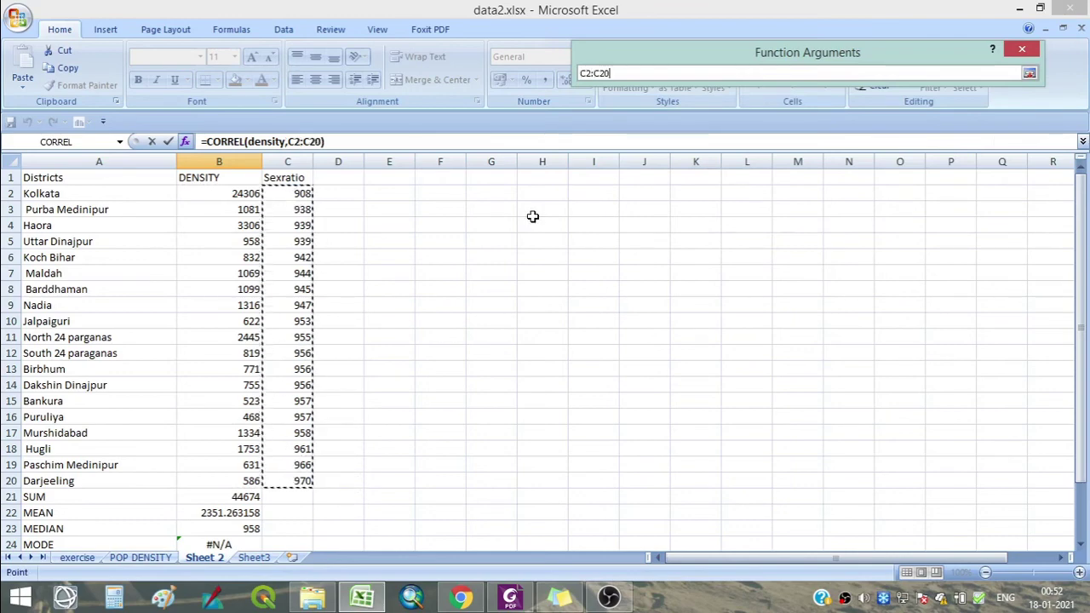
{"action": "left_click", "coordinate": [1030, 72]}
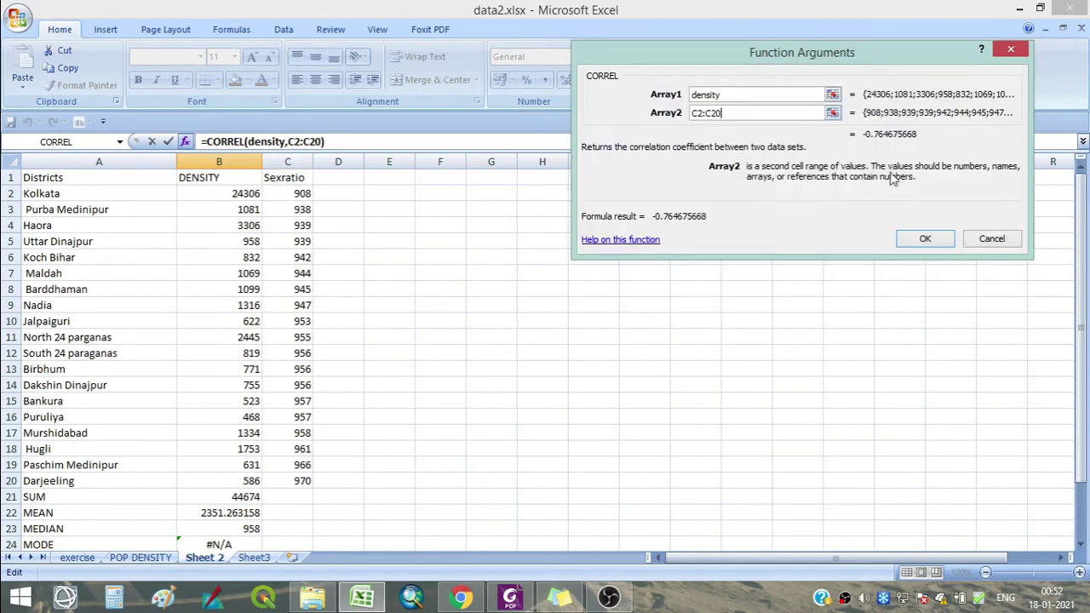
{"action": "left_click", "coordinate": [916, 241]}
- Insert a markers-only scatter chart of DENSITY against Sexratio from B2:C20
{"action": "scroll", "coordinate": [475, 388], "scroll_direction": "down", "scroll_amount": 1}
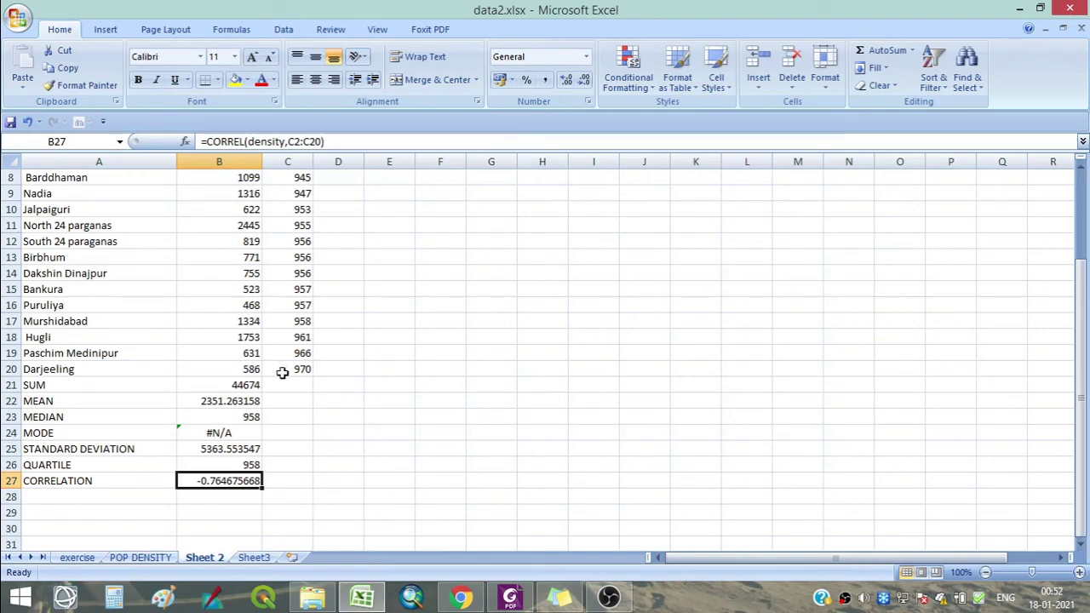
{"action": "scroll", "coordinate": [282, 373], "scroll_direction": "up", "scroll_amount": 3}
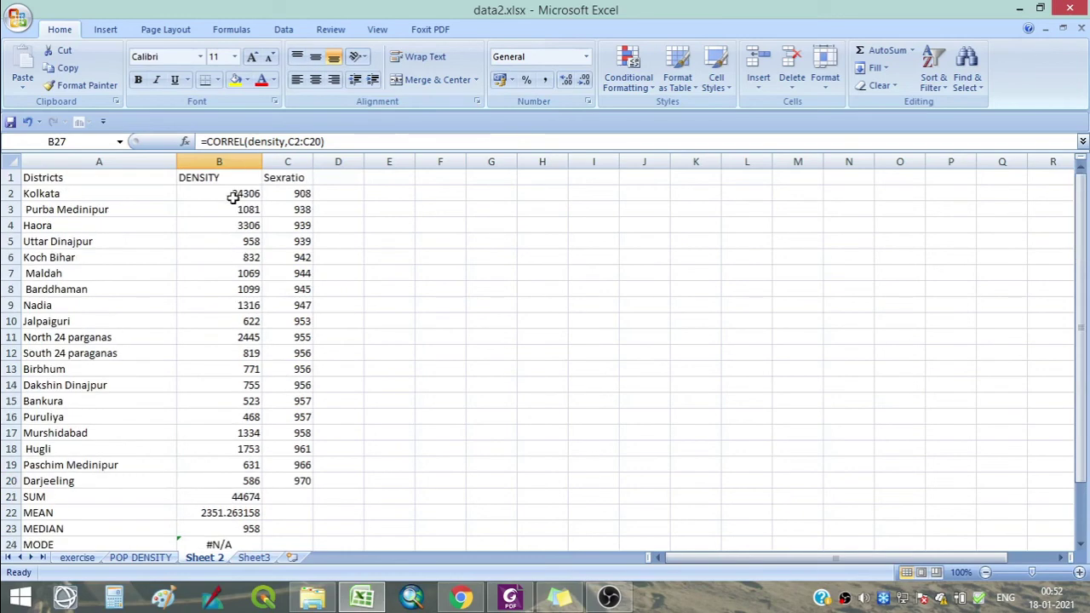
{"action": "left_click_drag", "start_coordinate": [233, 197], "coordinate": [300, 482]}
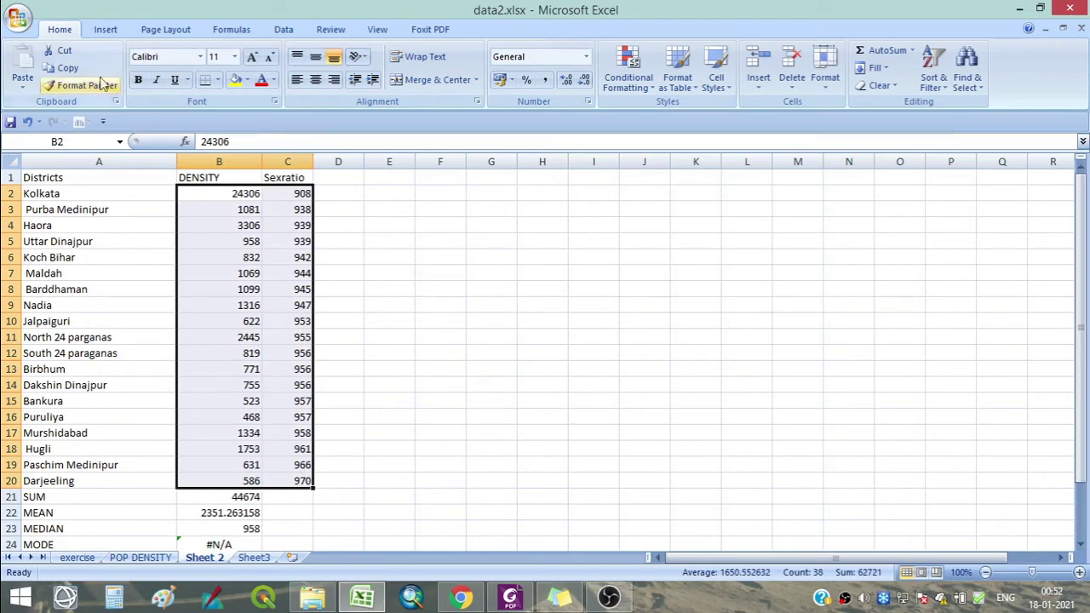
{"action": "left_click", "coordinate": [103, 32]}
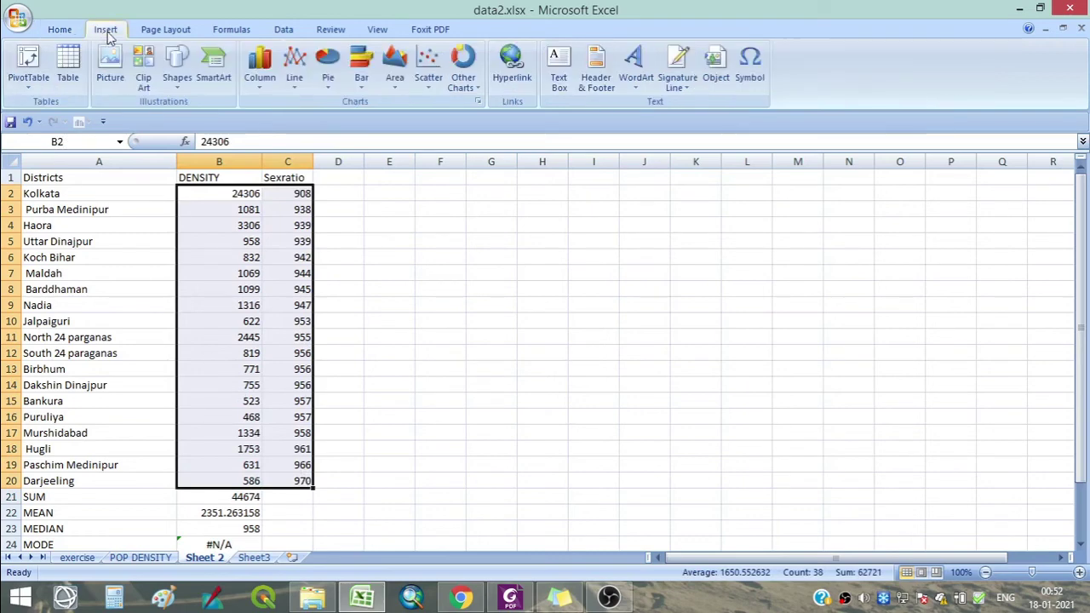
{"action": "left_click", "coordinate": [430, 87]}
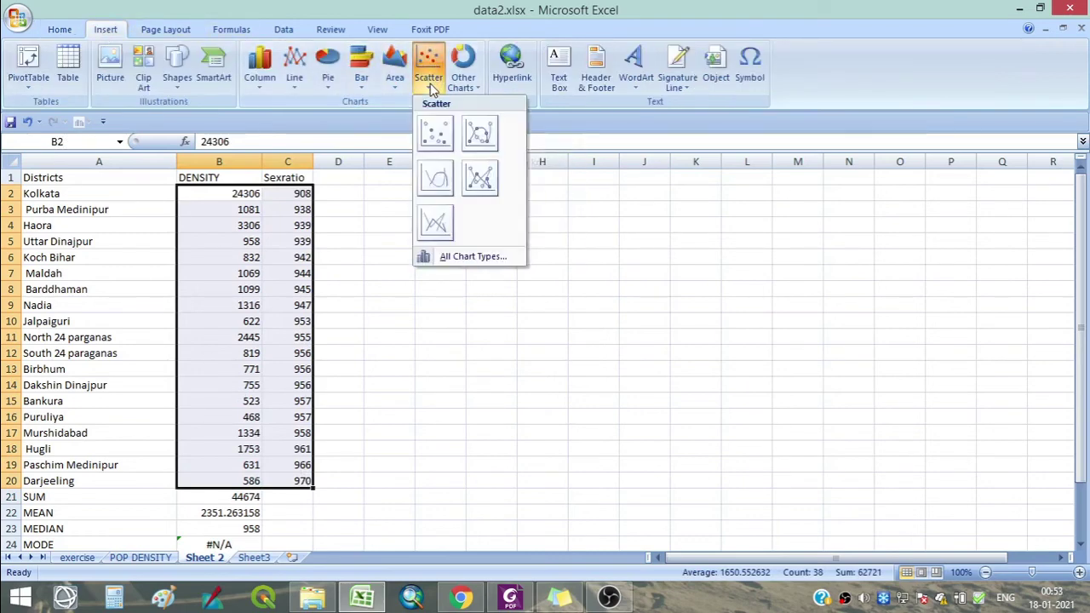
{"action": "left_click", "coordinate": [437, 137]}
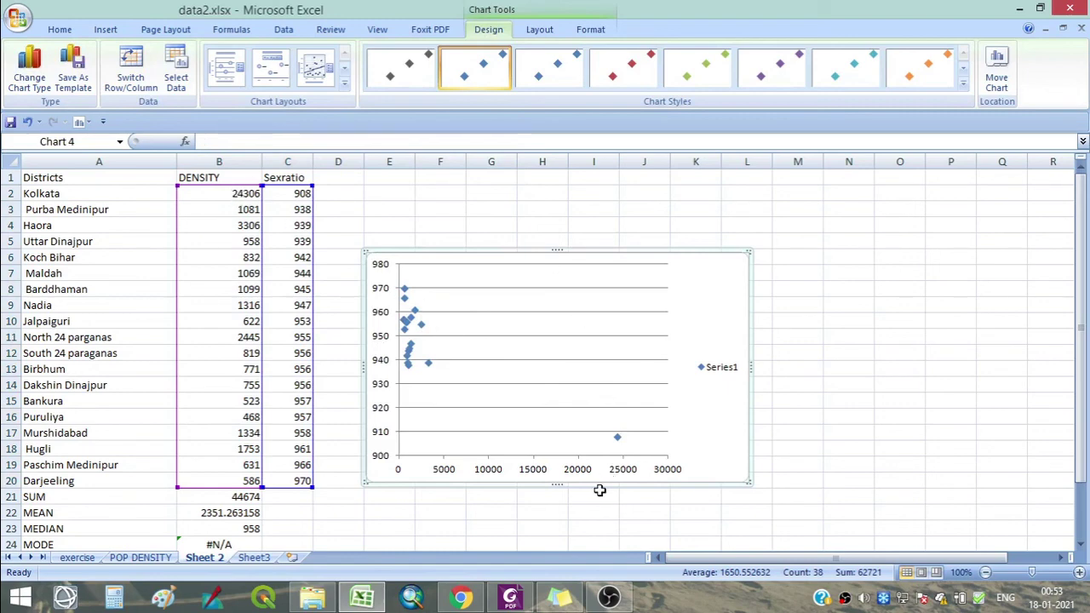
{"action": "left_click", "coordinate": [220, 195]}
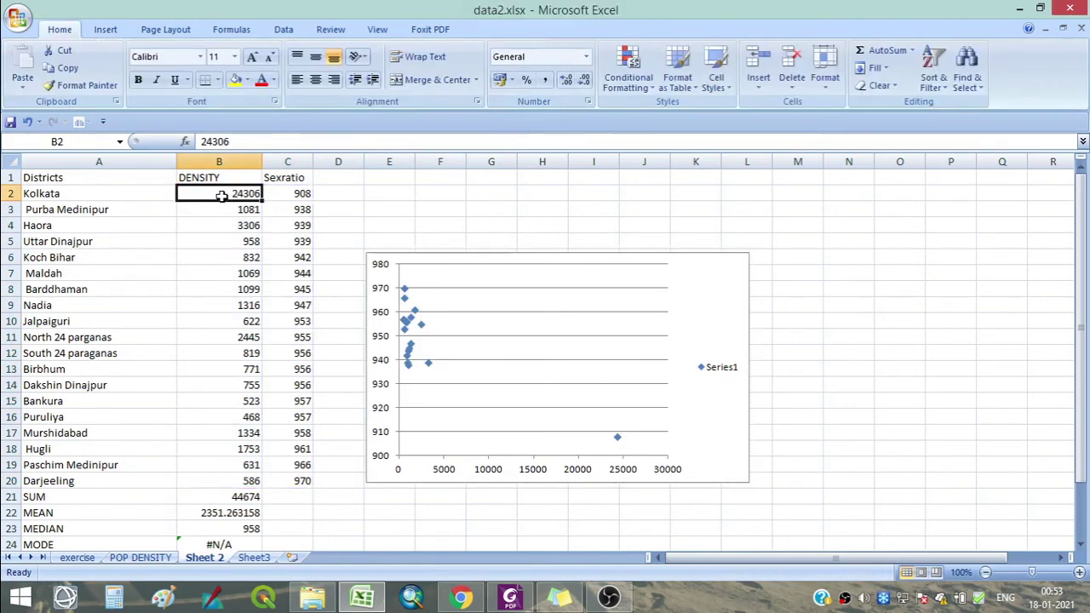
{"action": "key", "text": "Delete"}
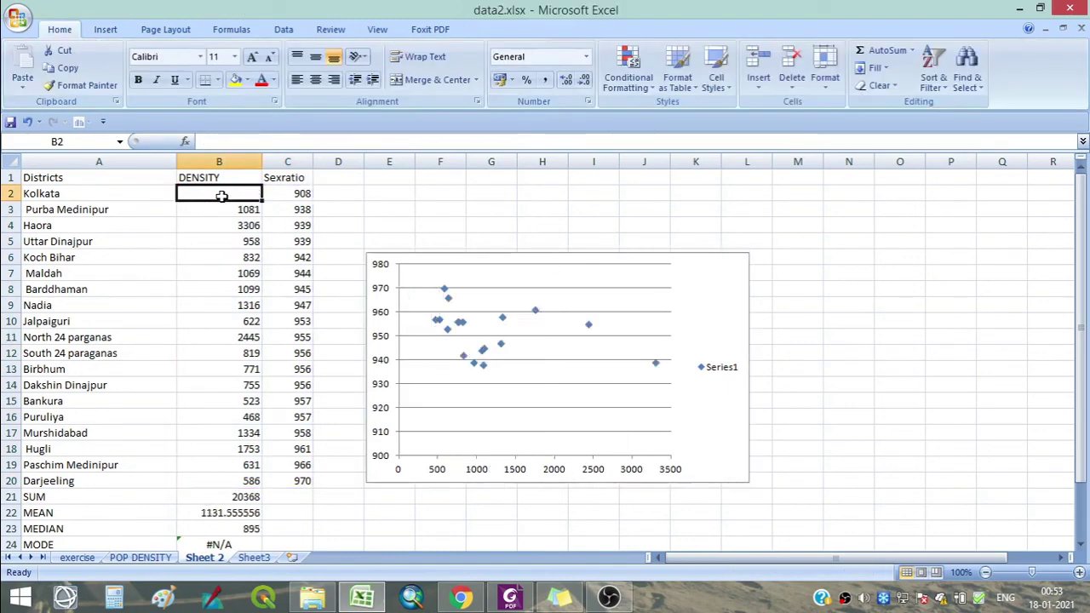
{"action": "left_click", "coordinate": [293, 195]}
{"action": "key", "text": "Delete"}
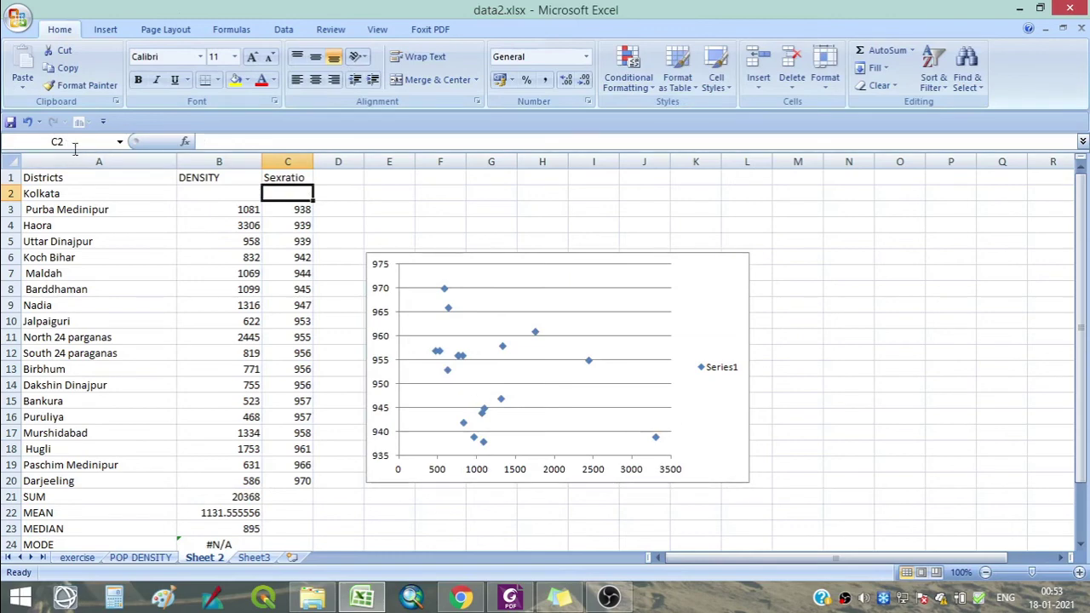
{"action": "left_click", "coordinate": [29, 122]}
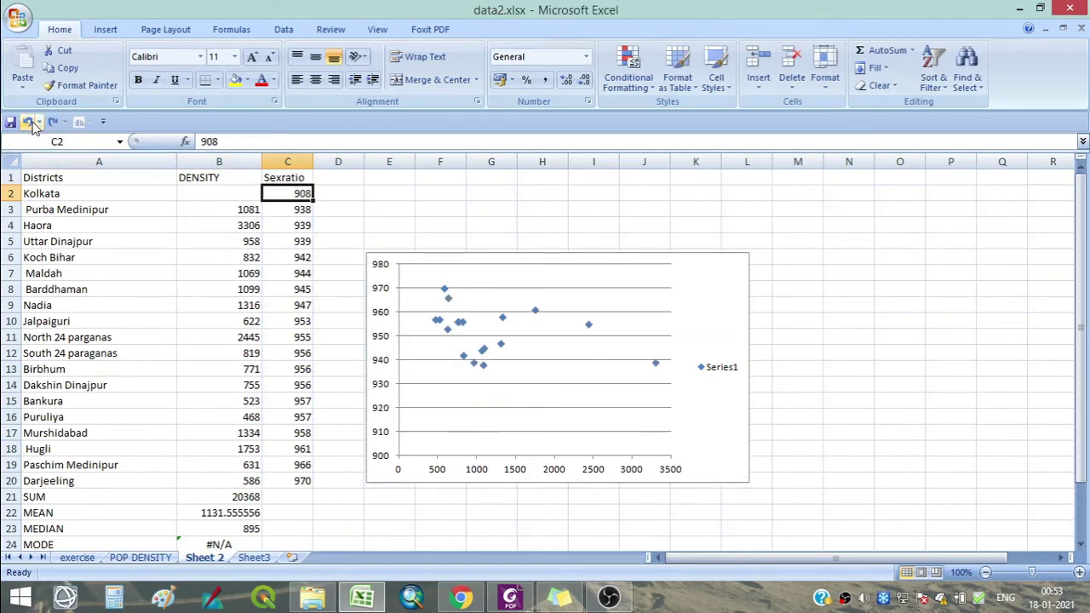
{"action": "left_click", "coordinate": [28, 121]}
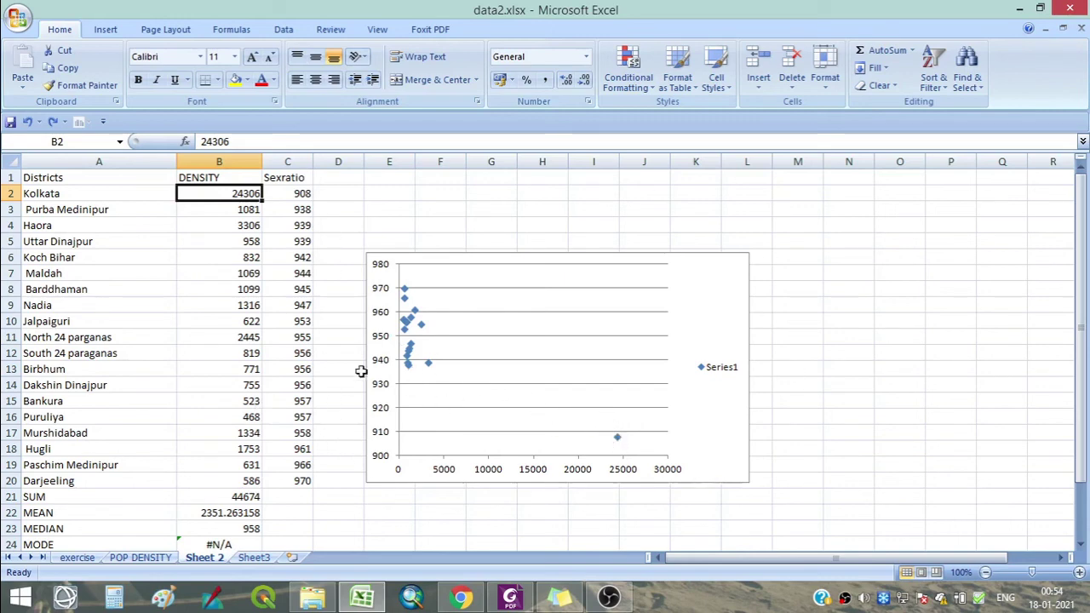
- Add a linear trendline showing y = -0.0019x + 954.43 and R² = 0.5847 at the top right
{"action": "left_click", "coordinate": [410, 318]}
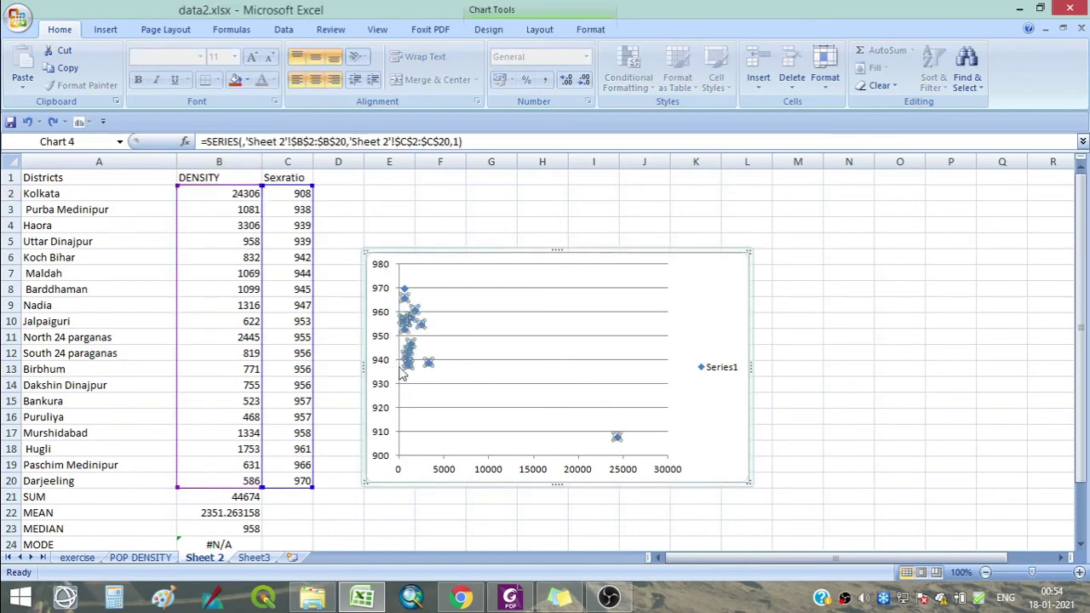
{"action": "right_click", "coordinate": [409, 323]}
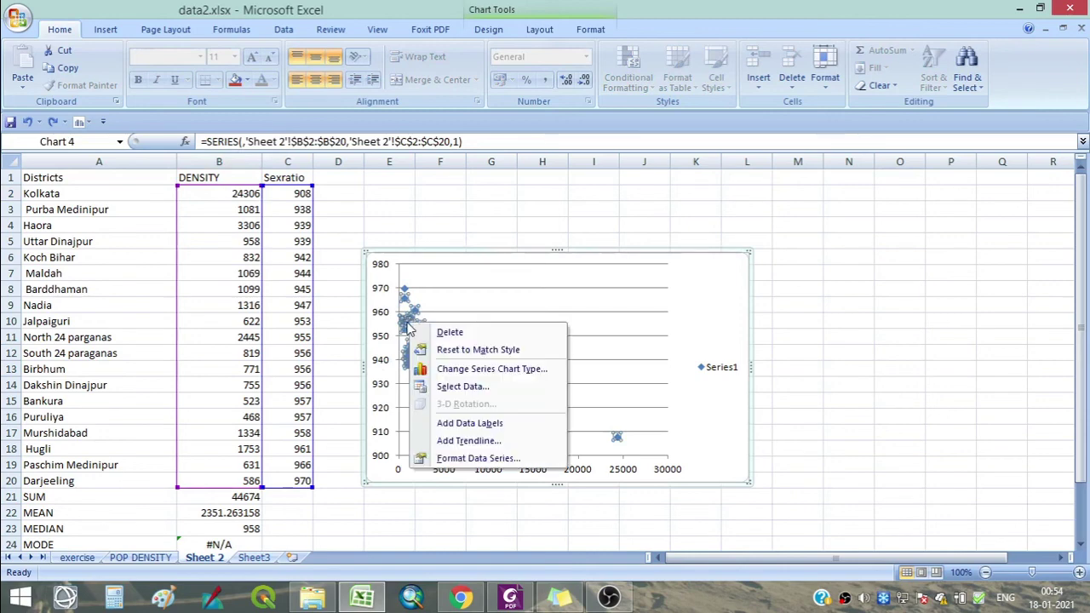
{"action": "left_click", "coordinate": [491, 442]}
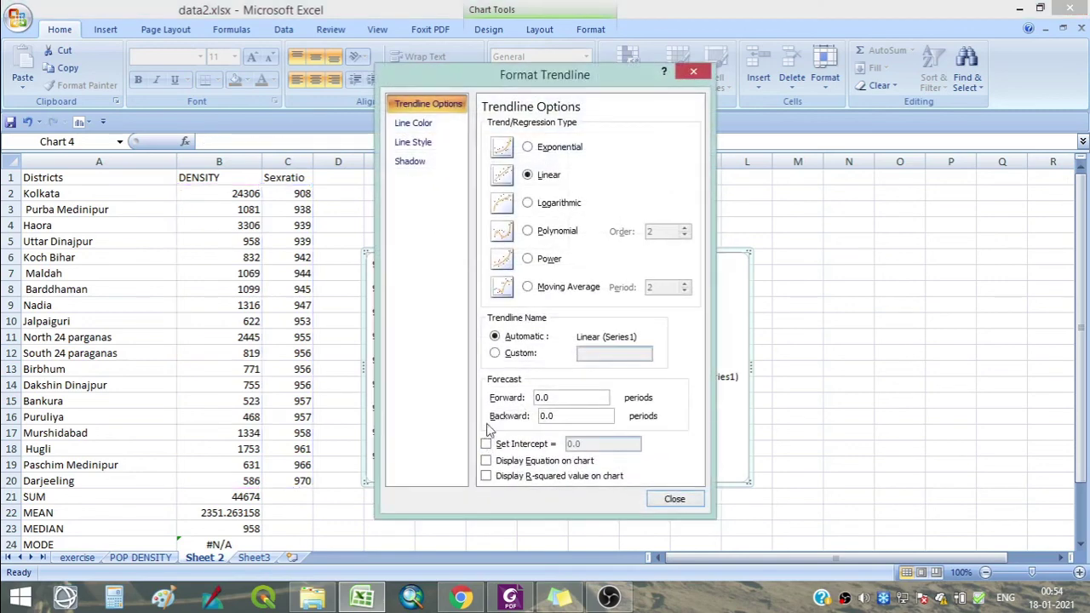
{"action": "left_click", "coordinate": [509, 478]}
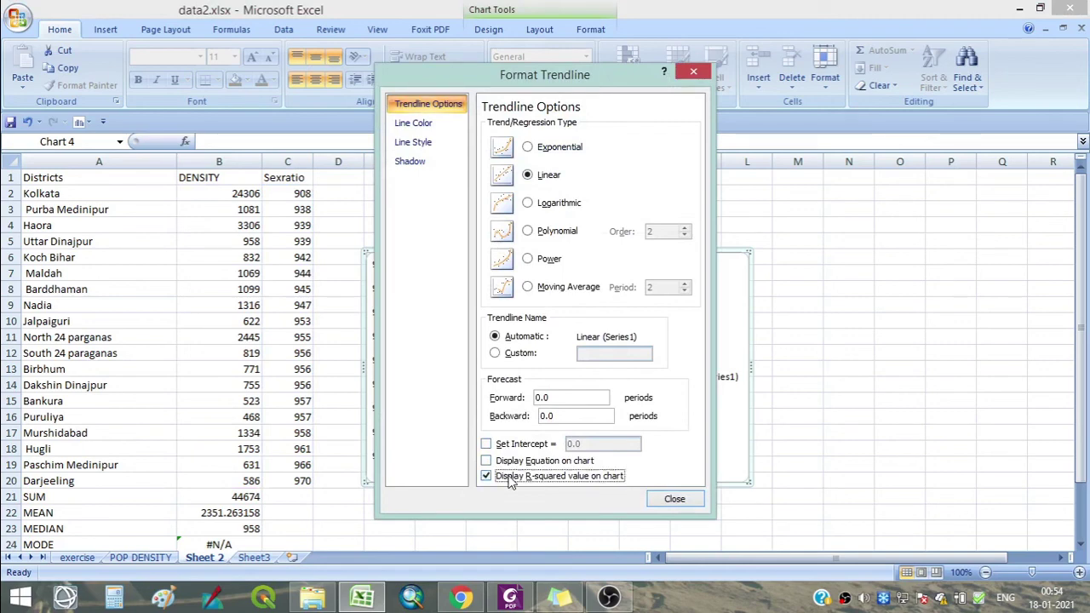
{"action": "left_click", "coordinate": [516, 462]}
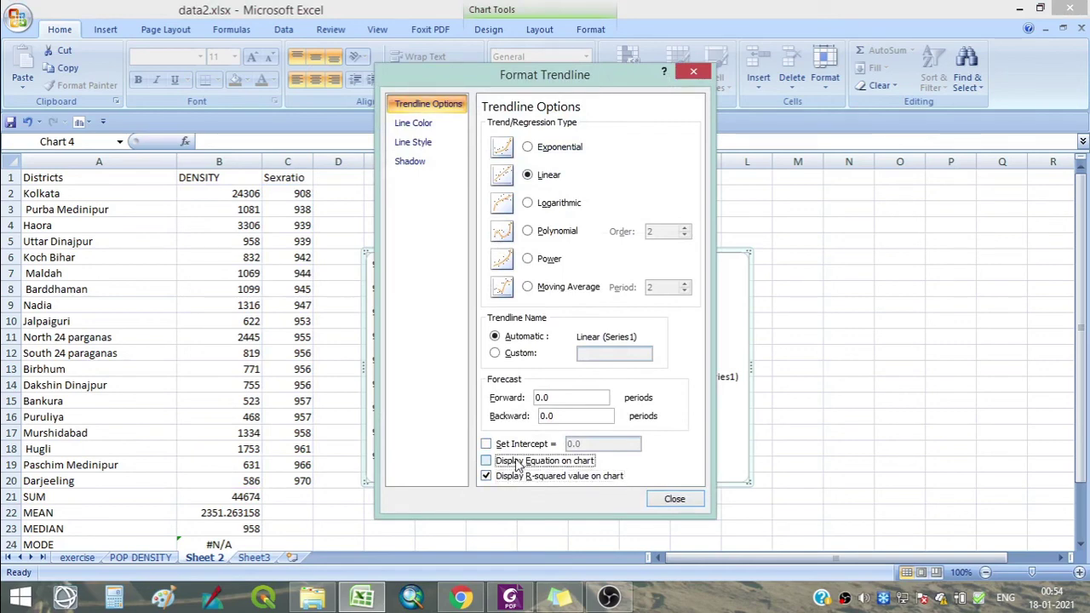
{"action": "left_click", "coordinate": [674, 499]}
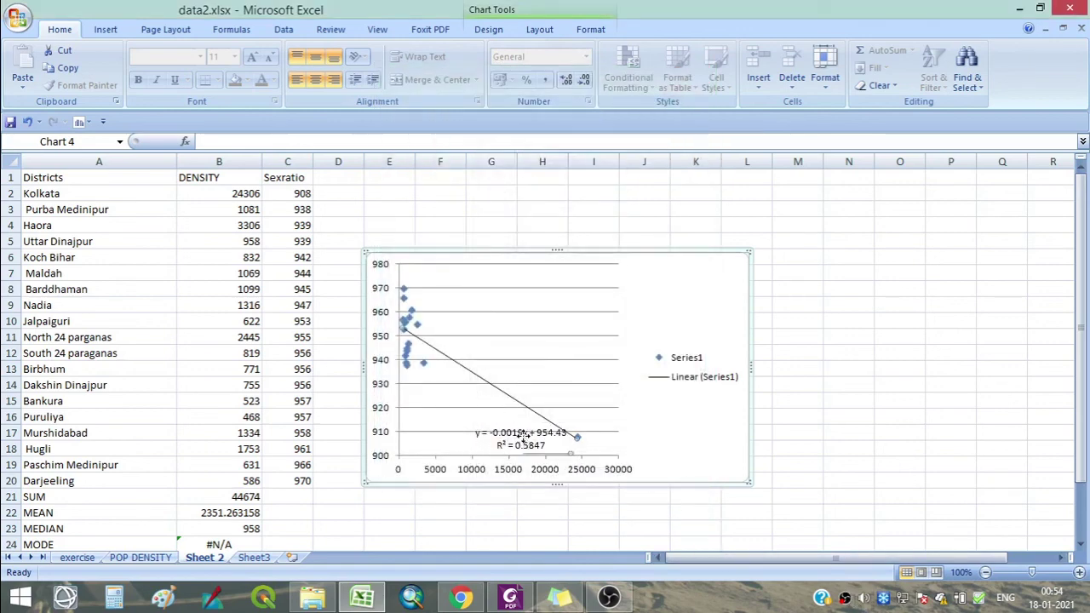
{"action": "left_click_drag", "start_coordinate": [521, 436], "coordinate": [679, 271]}
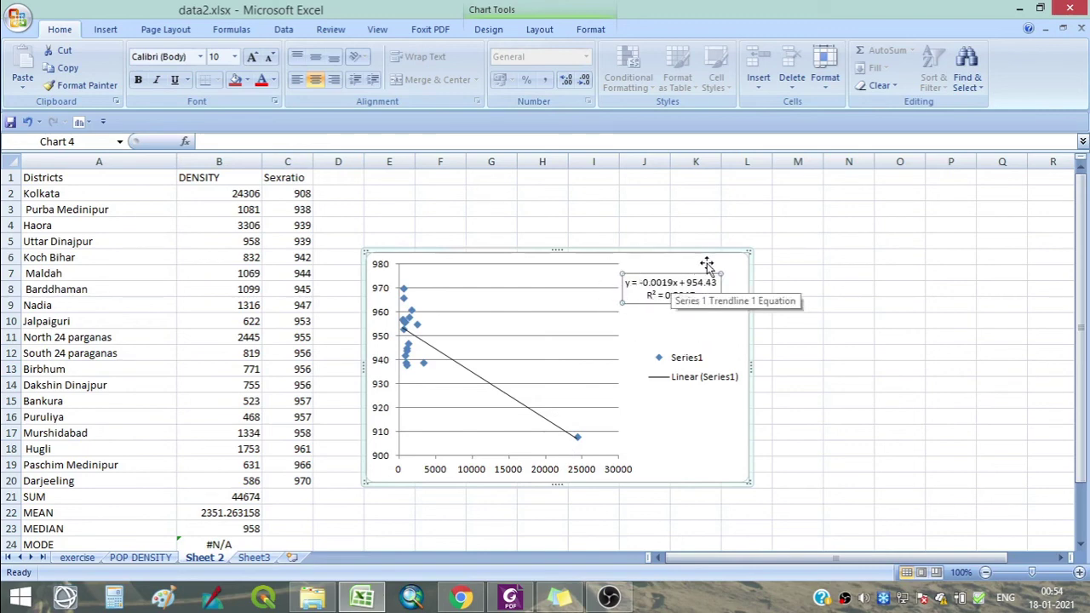
{"action": "left_click_drag", "start_coordinate": [674, 272], "coordinate": [687, 259]}
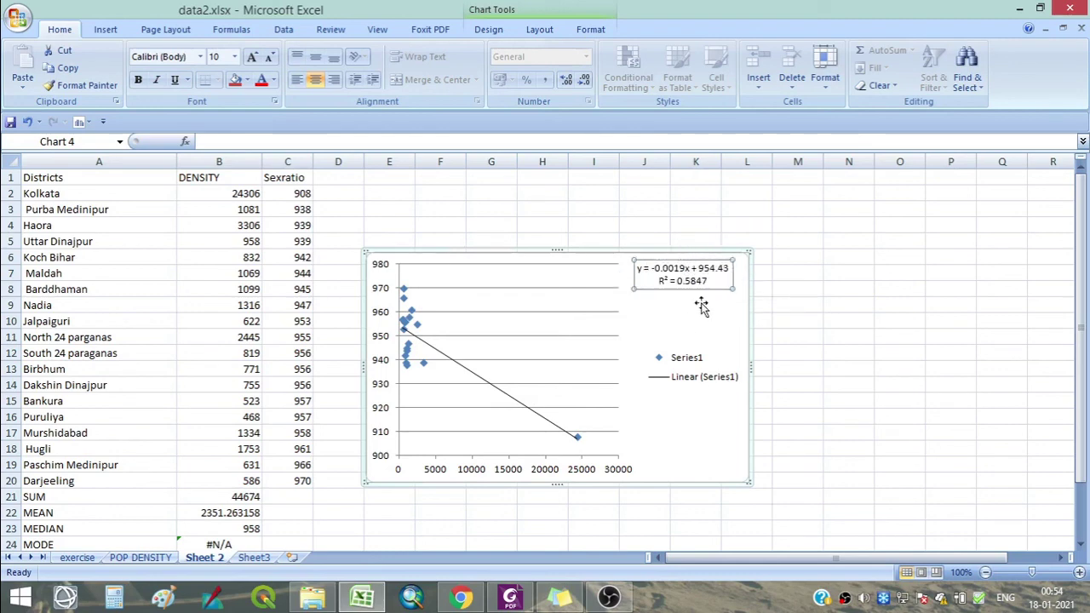